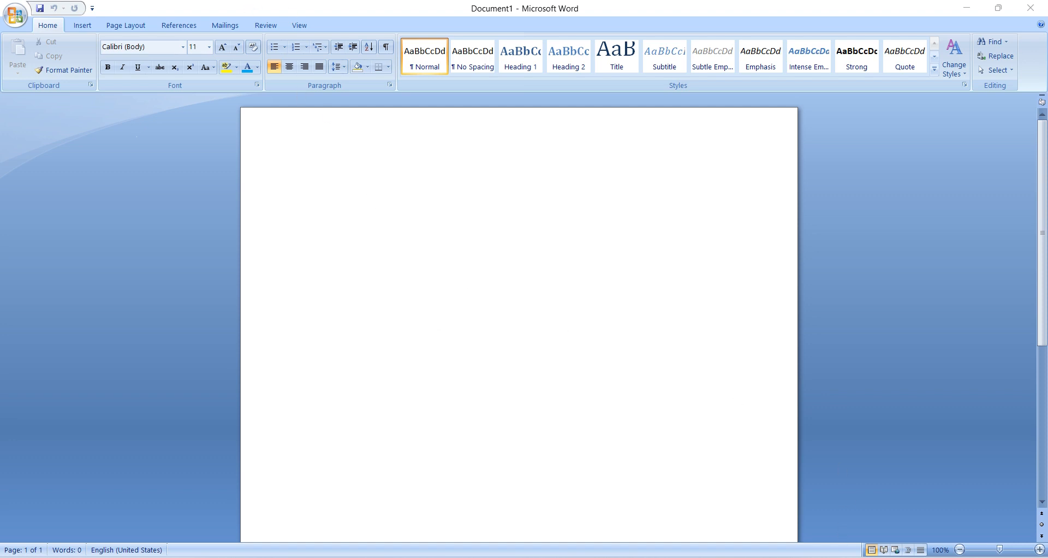
# - Switch to Chrome and search Google for "application to principal"
pyautogui.click(663, 556)
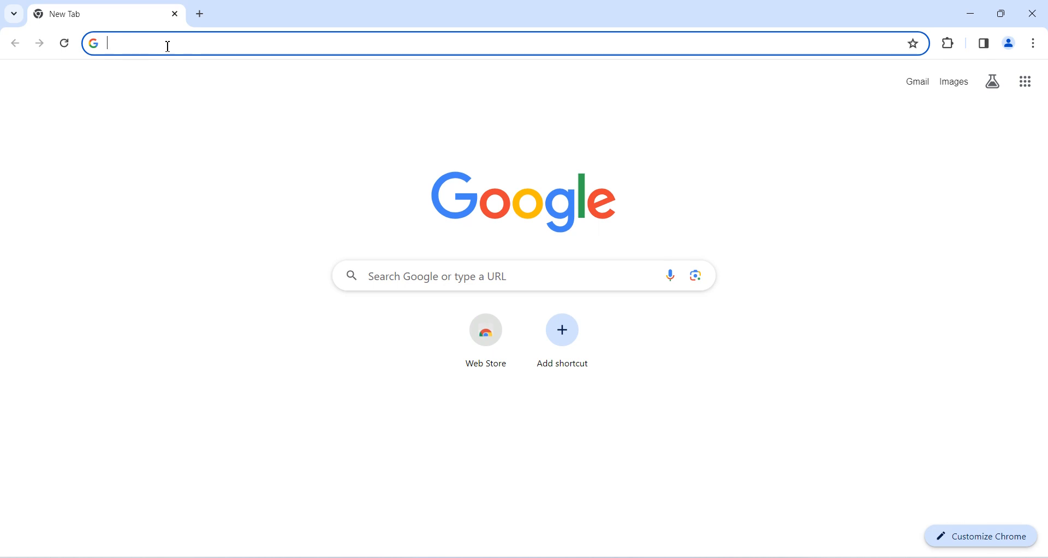
pyautogui.click(194, 48)
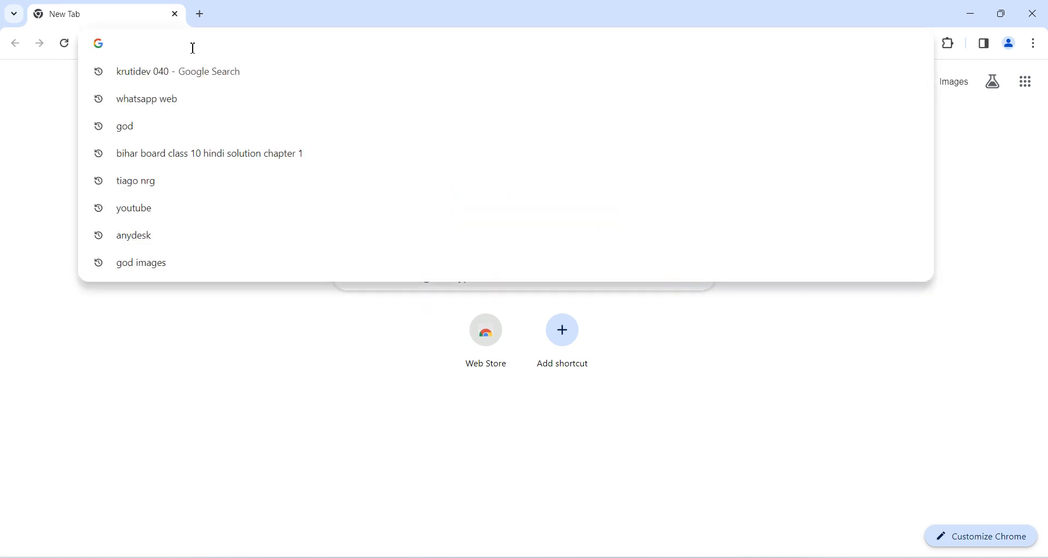
pyautogui.write('a')
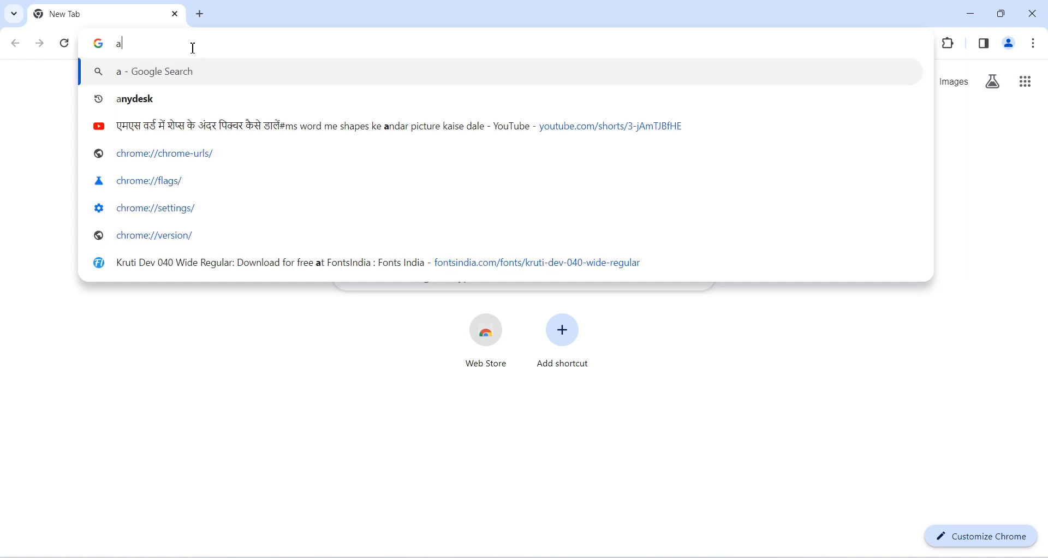
pyautogui.write('pplicat')
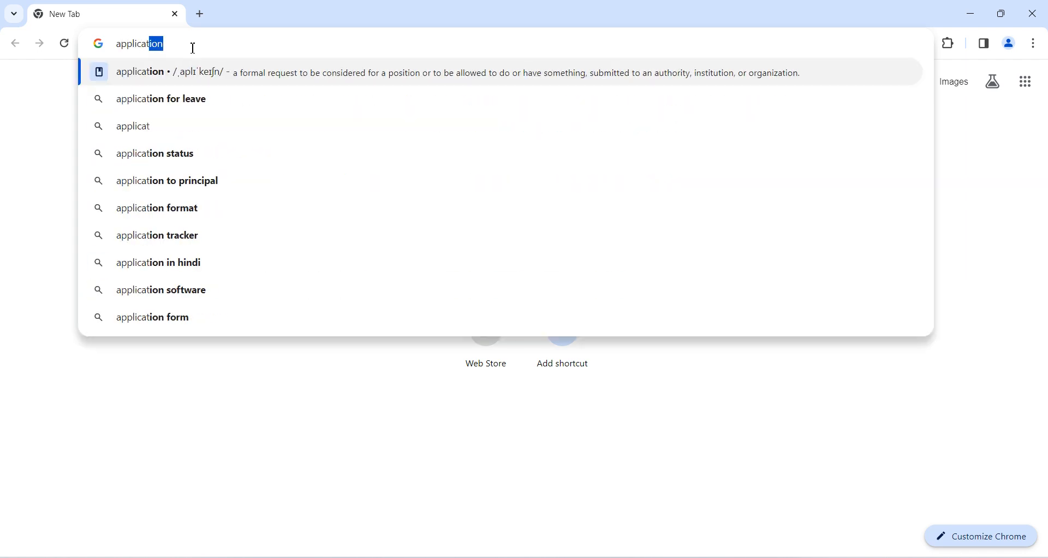
pyautogui.write('ion')
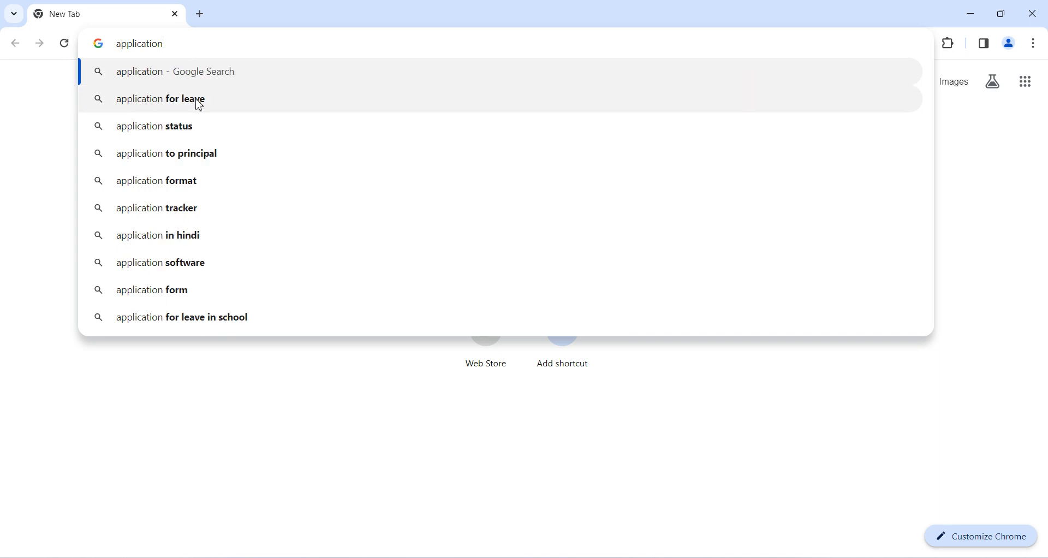
pyautogui.click(224, 160)
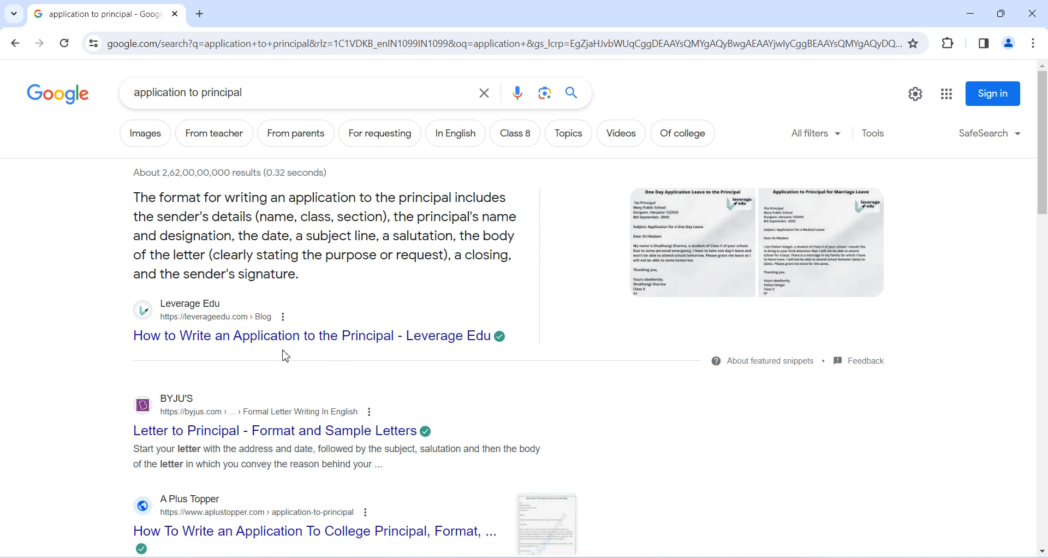
# - Open the Leverage Edu article on writing an application to the principal and find Sample 1 under Application for Sick/Medical Leave
pyautogui.click(294, 348)
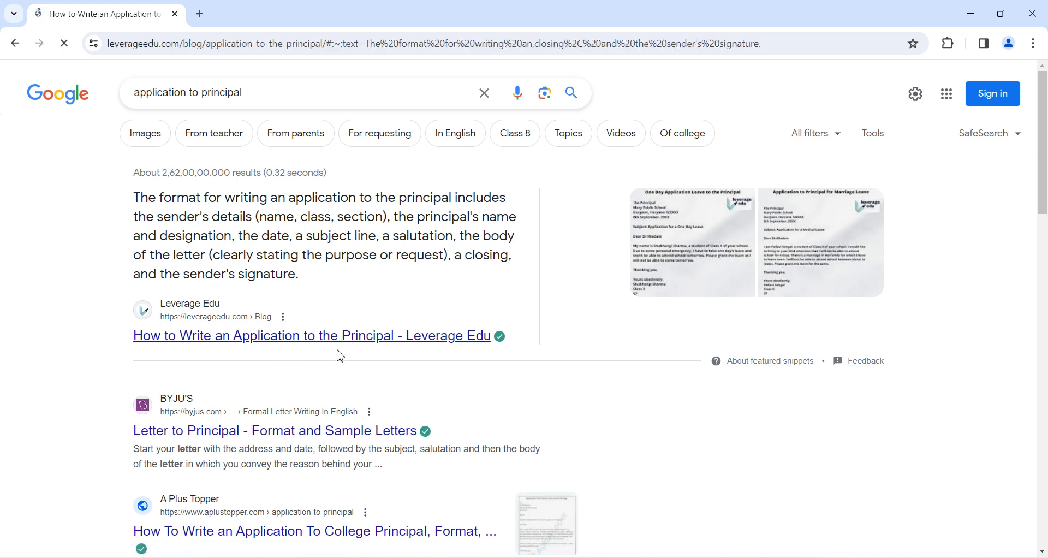
pyautogui.scroll(-10, 523, 388)
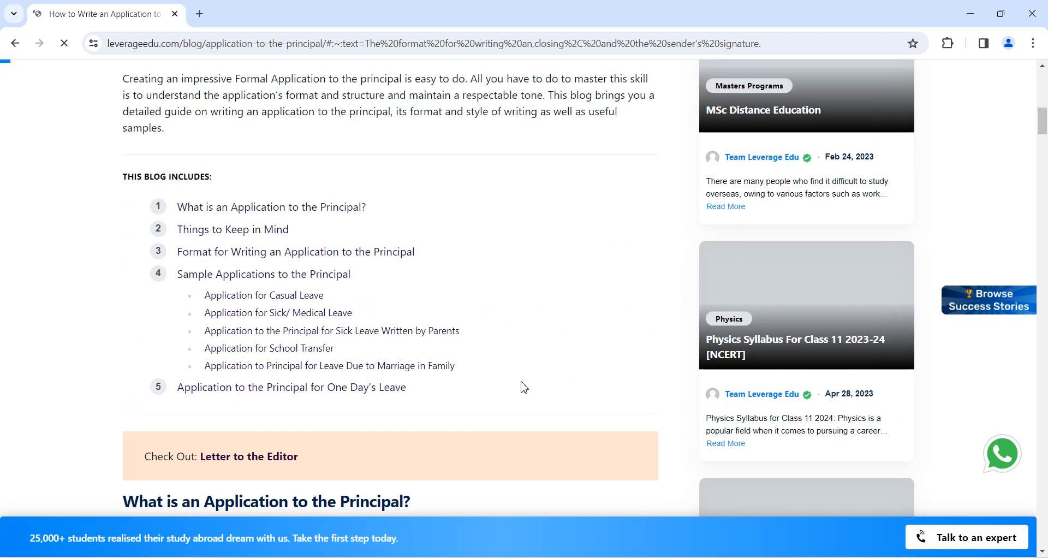
pyautogui.scroll(-8, 523, 387)
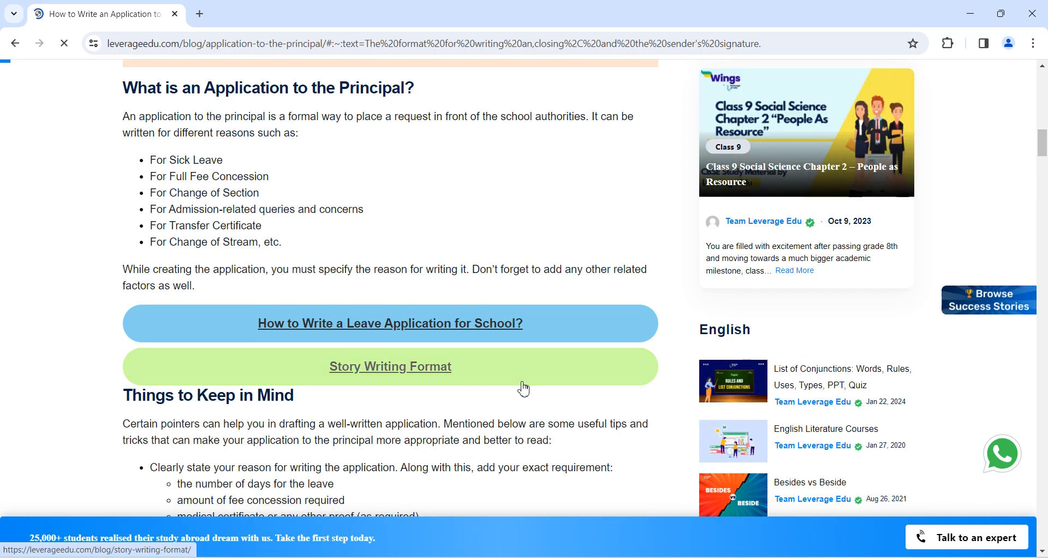
pyautogui.scroll(-18, 523, 388)
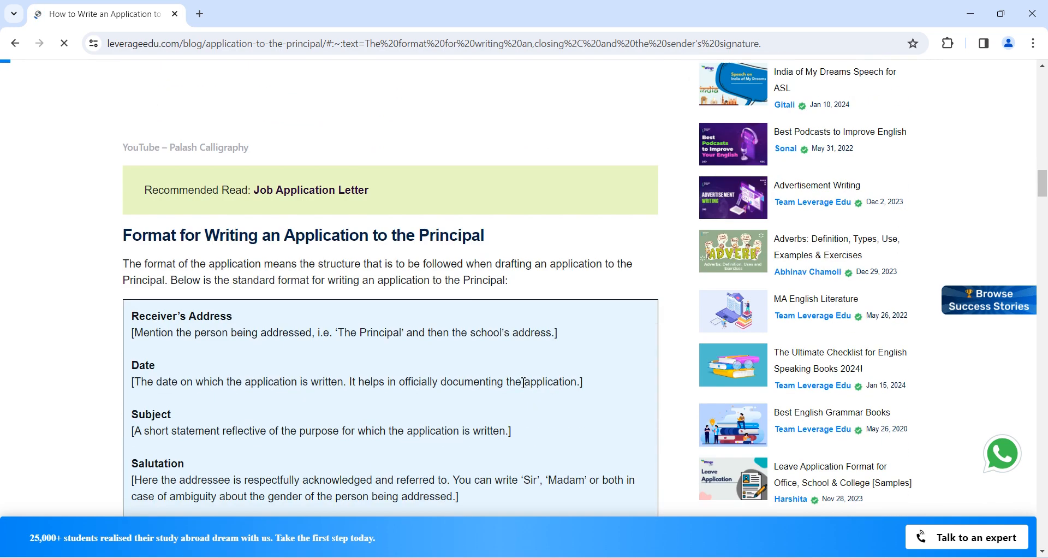
pyautogui.scroll(-8, 523, 382)
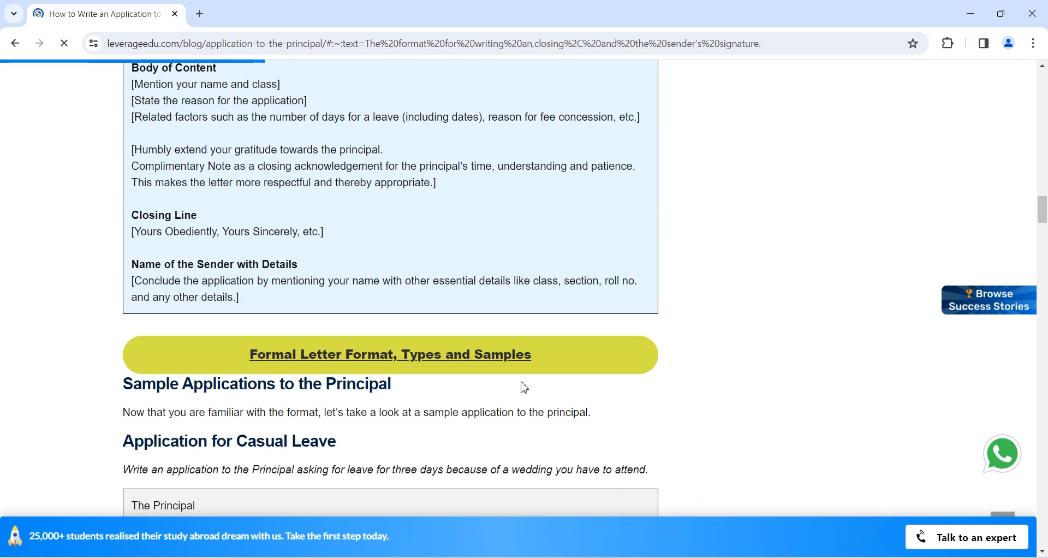
pyautogui.scroll(-8, 524, 387)
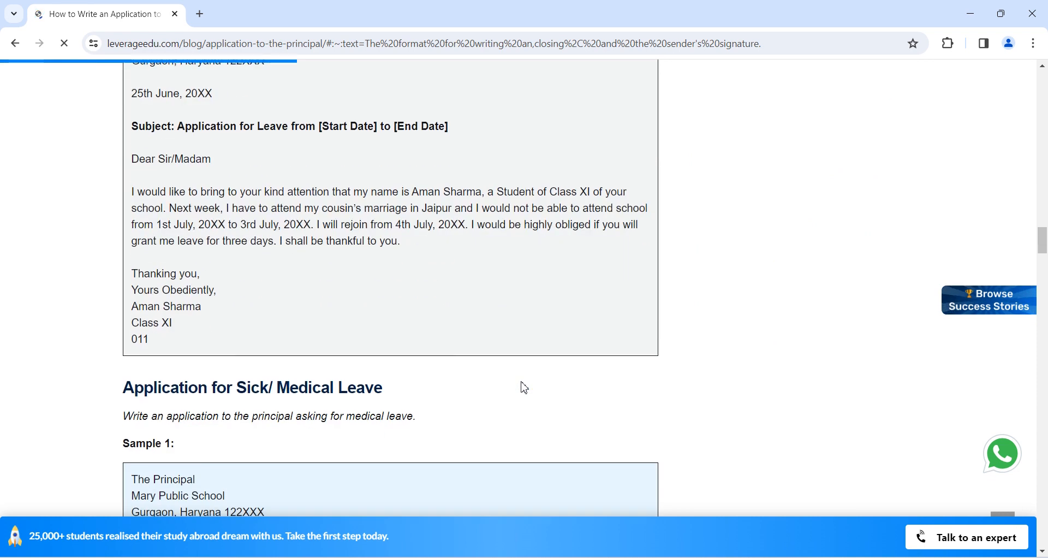
pyautogui.scroll(1, 523, 386)
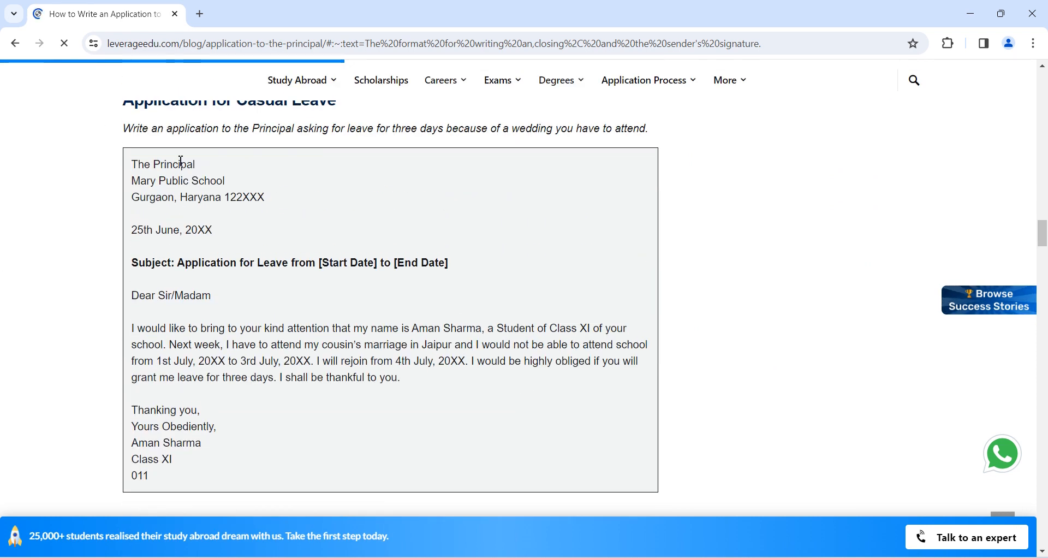
pyautogui.scroll(-1, 188, 259)
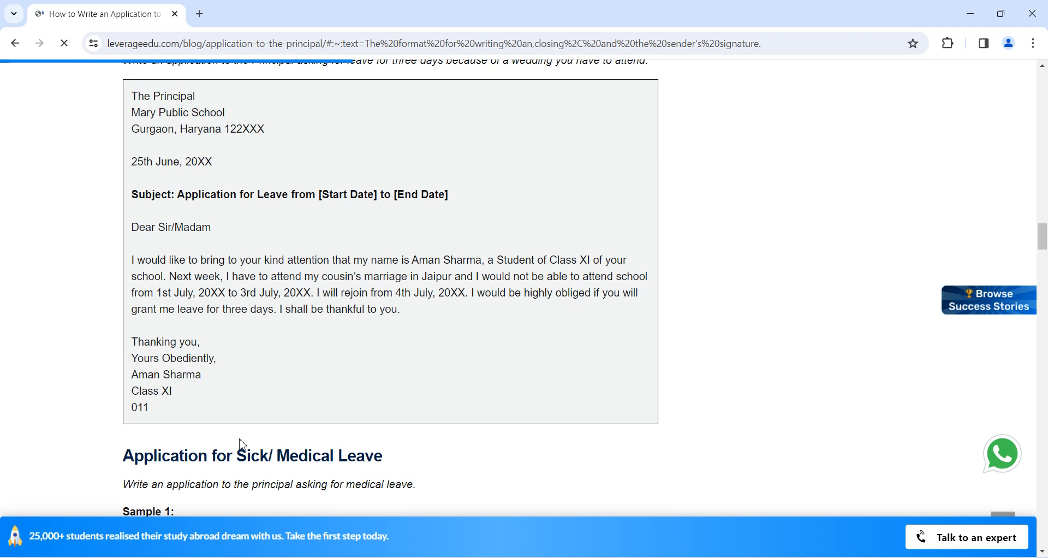
pyautogui.scroll(-5, 227, 330)
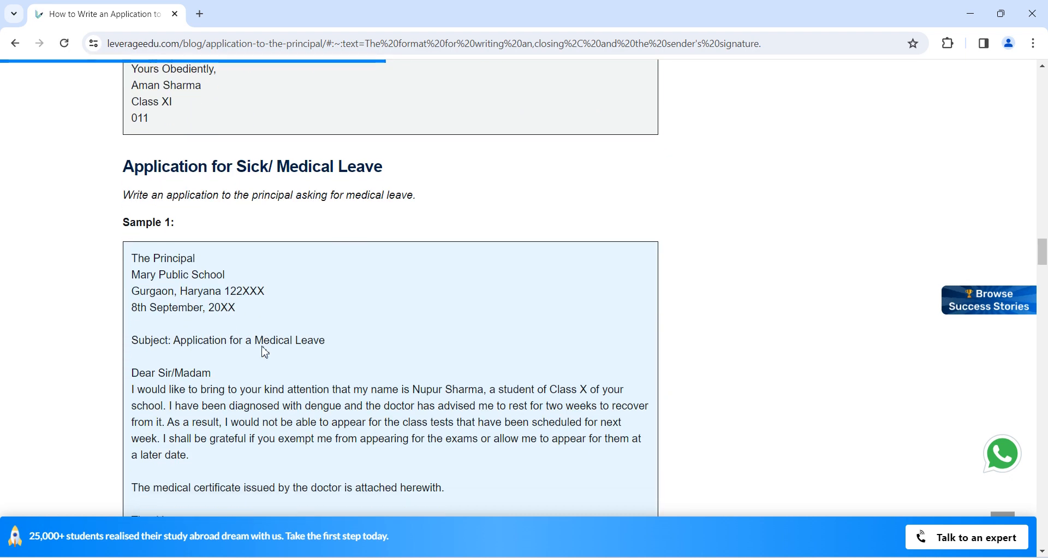
pyautogui.scroll(-2, 265, 352)
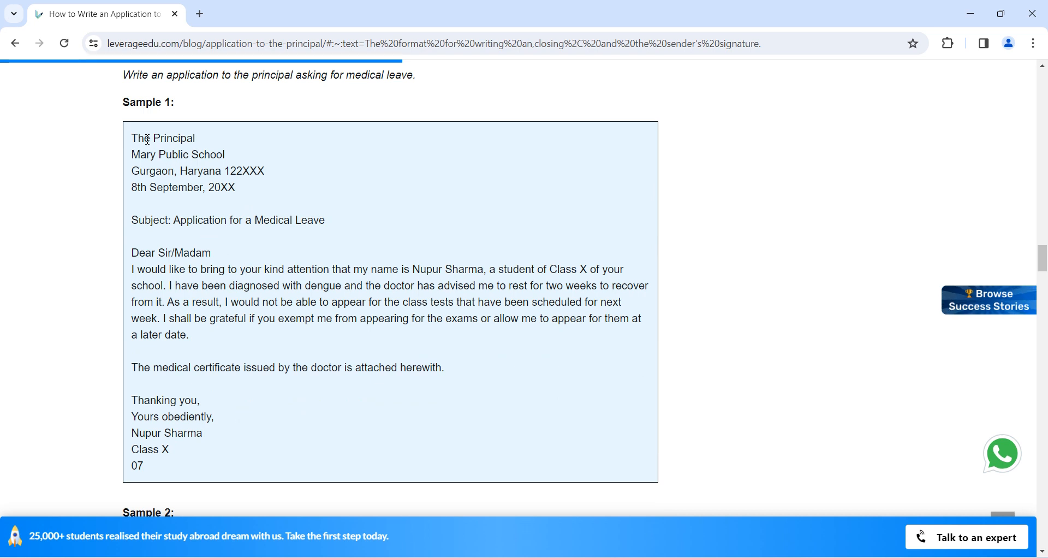
# - Copy the full Sample 1 medical leave letter and paste it into the blank Word document
pyautogui.moveTo(135, 136); pyautogui.dragTo(367, 470)
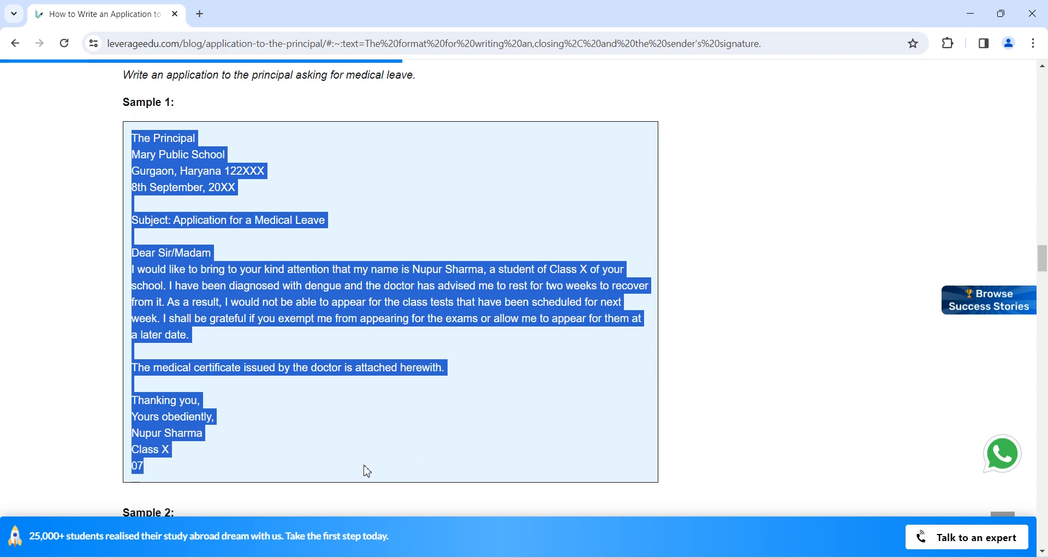
pyautogui.rightClick(282, 299)
pyautogui.click(316, 323)
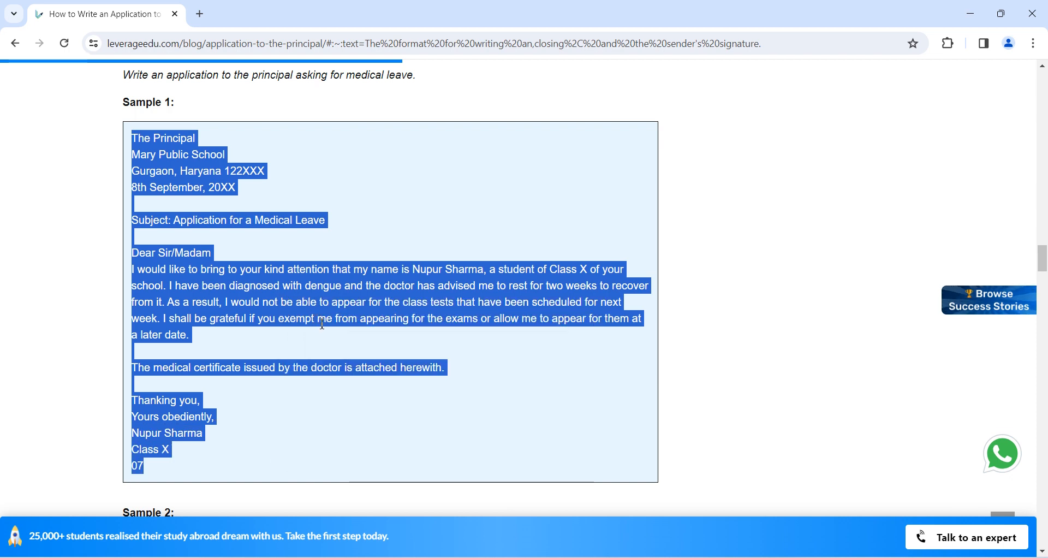
pyautogui.click(969, 15)
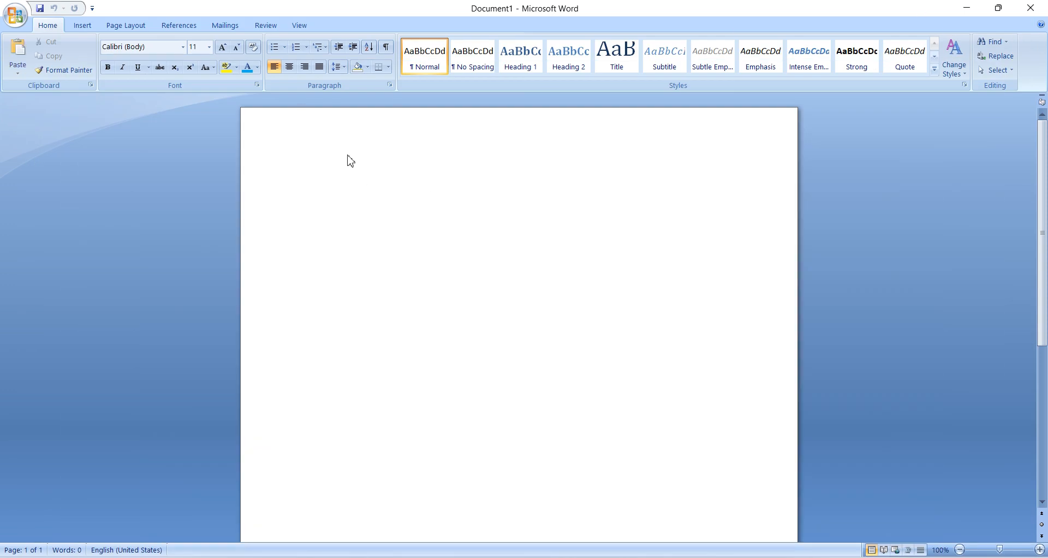
pyautogui.hotkey('ctrl', 'v')
pyautogui.click(388, 191)
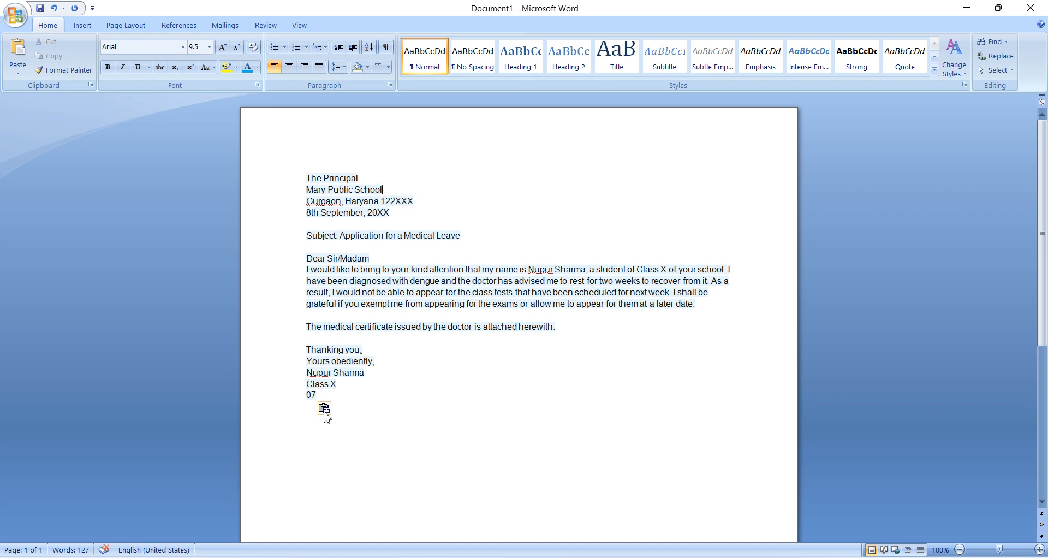
# - Try to right-align only the closing lines from "Thanking you" onward, and return the letter to left alignment
pyautogui.click(424, 388)
pyautogui.moveTo(306, 347); pyautogui.dragTo(411, 428)
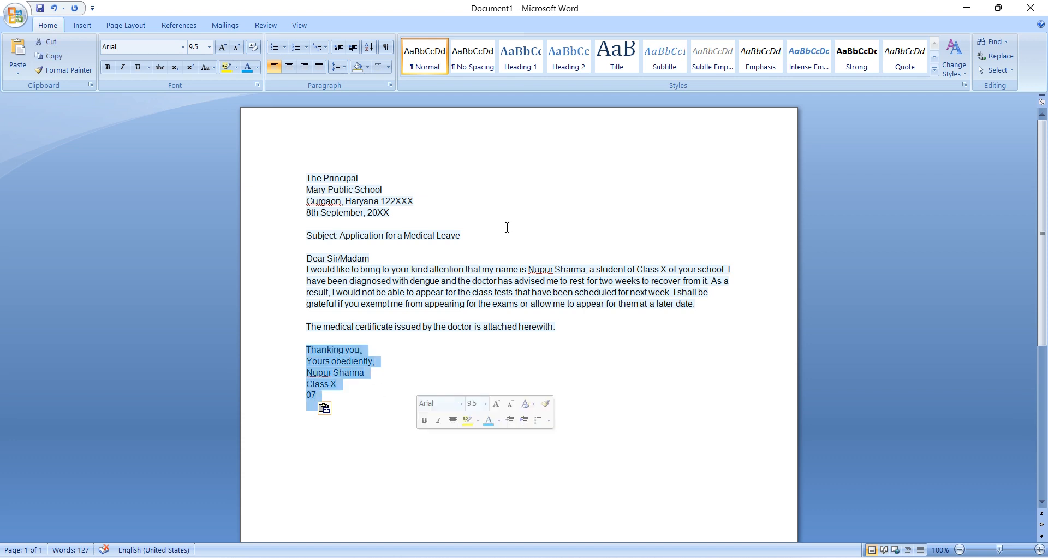
pyautogui.click(305, 66)
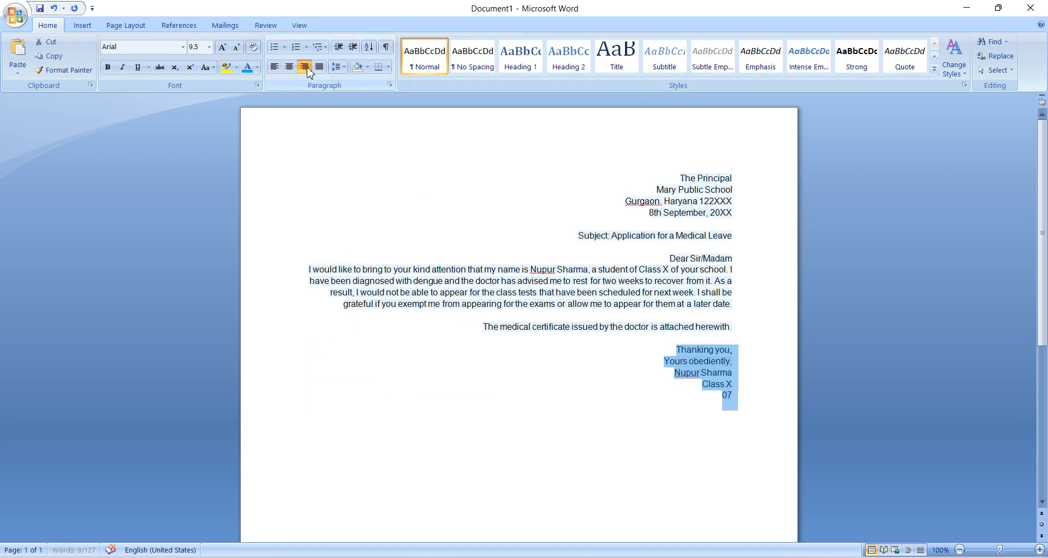
pyautogui.click(774, 389)
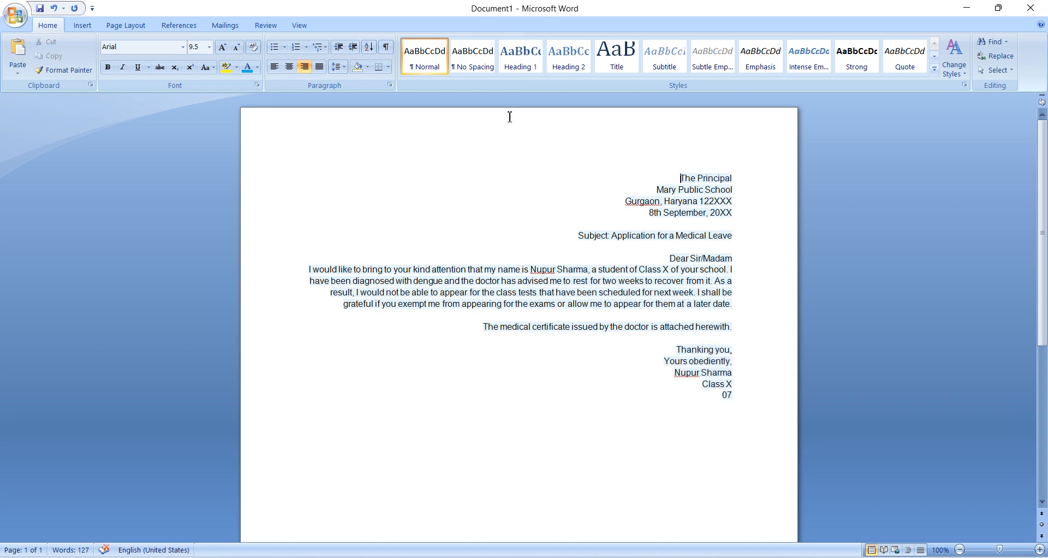
pyautogui.click(279, 67)
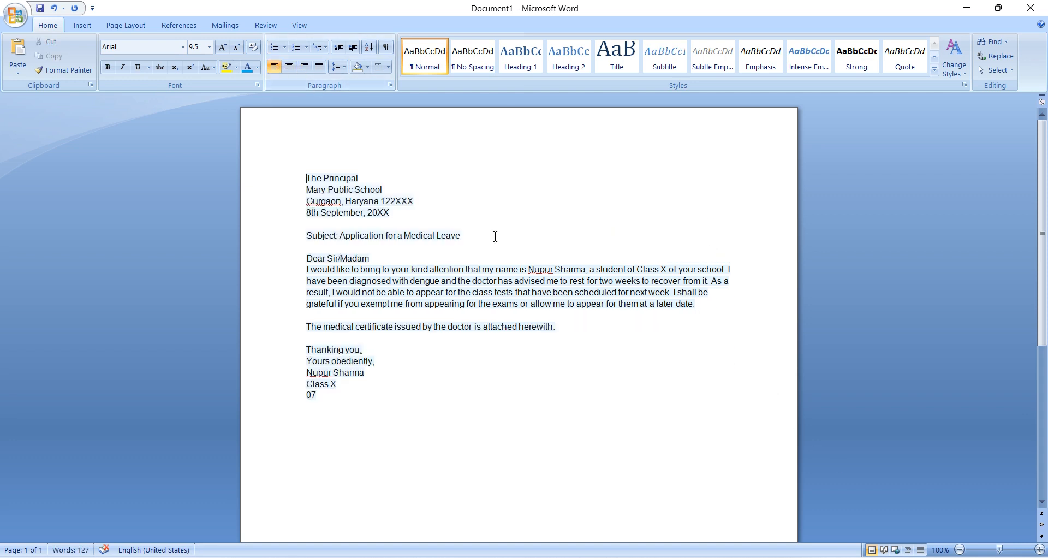
# - Split the address block from the rest of the letter with paragraph breaks after the date line
pyautogui.click(448, 215)
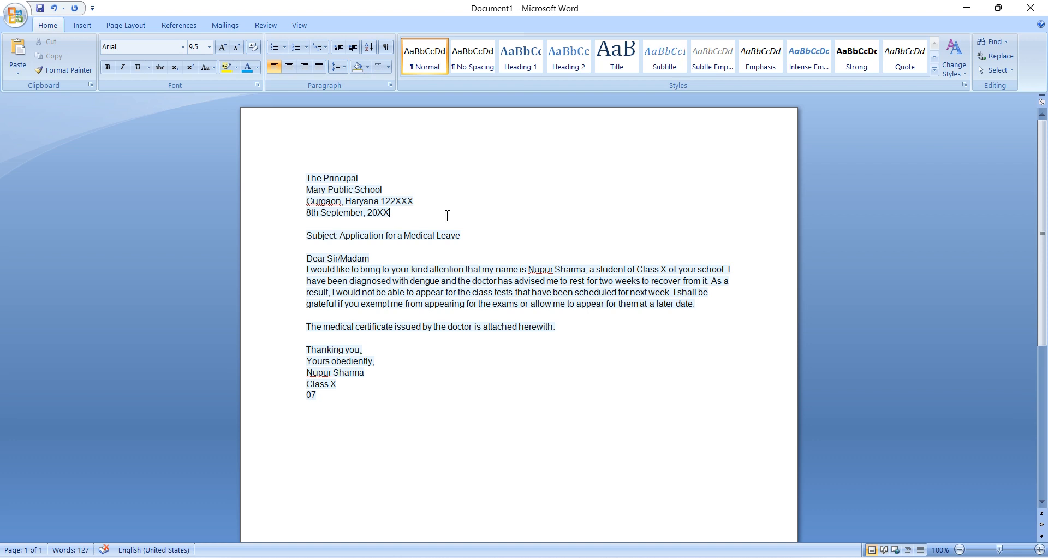
pyautogui.press('Return')
pyautogui.press('Return')
# - Try right alignment on the address and date lines, and set them back to left alignment
pyautogui.moveTo(312, 174); pyautogui.dragTo(414, 218)
pyautogui.click(305, 66)
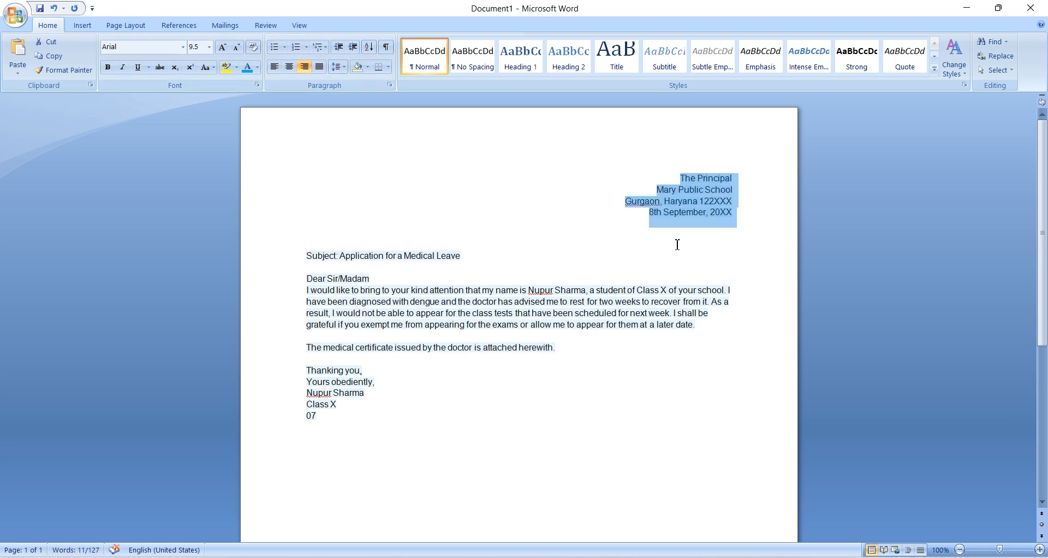
pyautogui.click(275, 67)
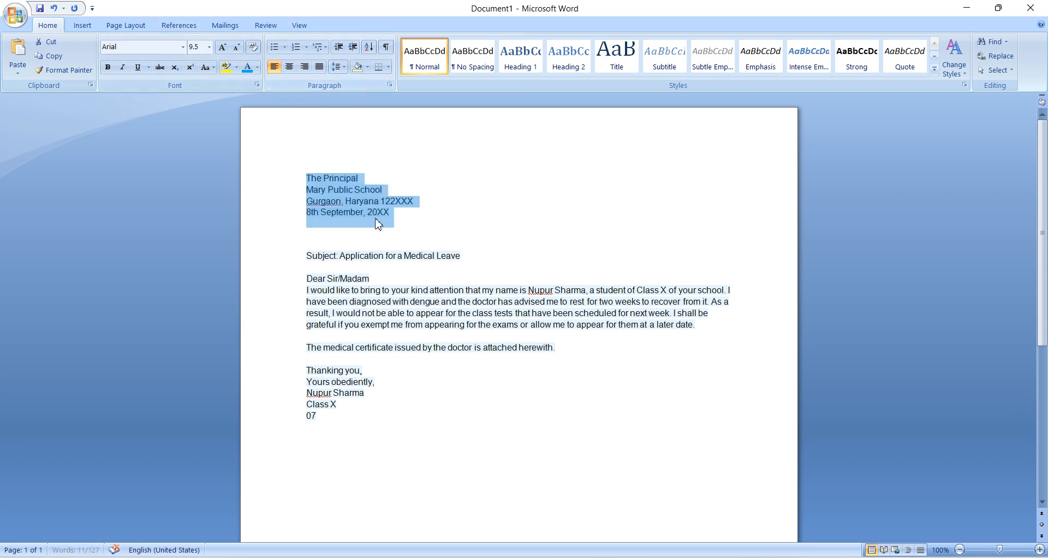
pyautogui.click(497, 241)
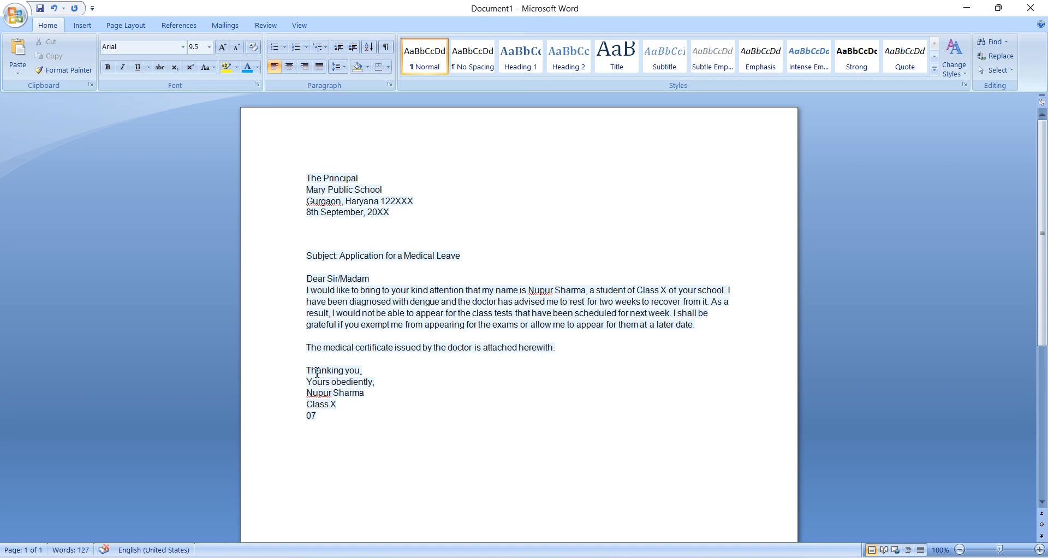
# - Add a paragraph break after the medical certificate sentence and right-align the closing lines from "Thanking you" onward
pyautogui.click(554, 347)
pyautogui.press('Return')
pyautogui.moveTo(301, 390); pyautogui.dragTo(379, 453)
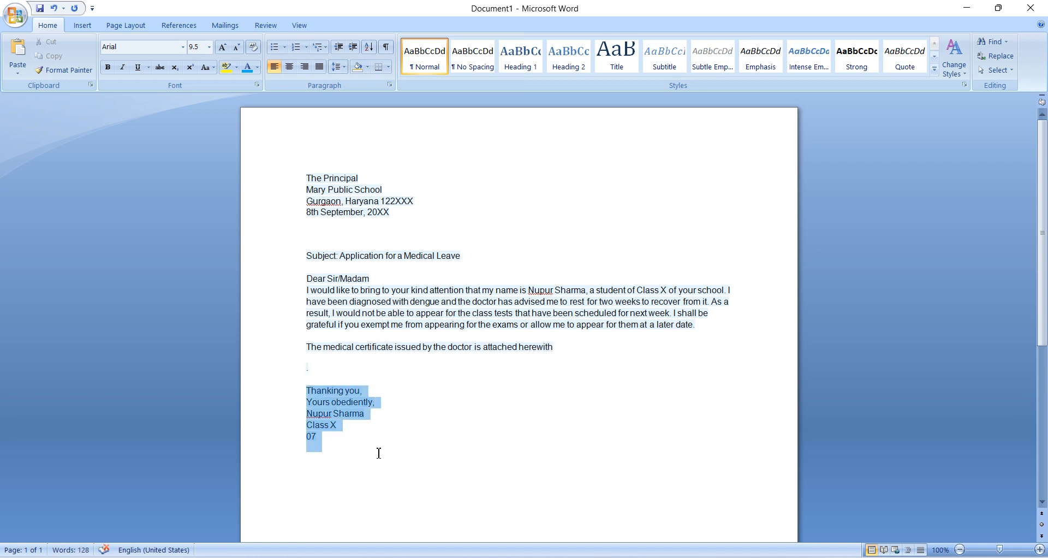
pyautogui.click(304, 67)
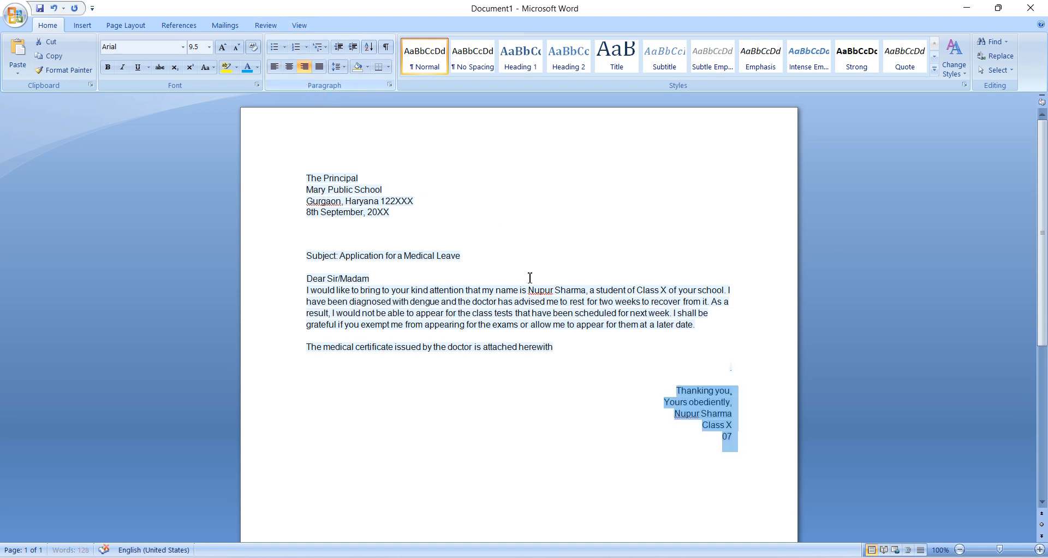
pyautogui.click(538, 429)
# - Increase the font size of the whole letter to 16
pyautogui.moveTo(311, 174); pyautogui.dragTo(780, 445)
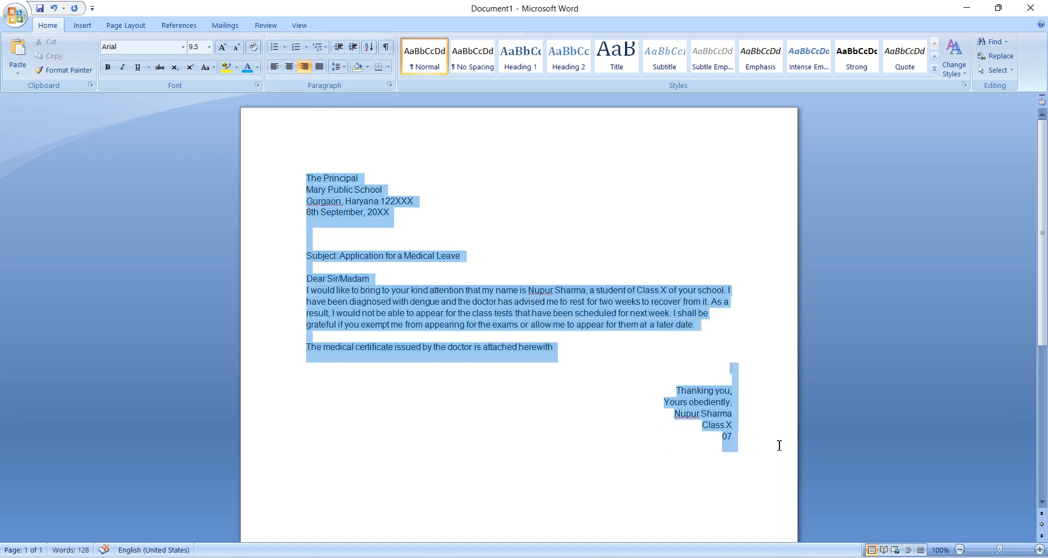
pyautogui.click(228, 48)
pyautogui.click(228, 48)
pyautogui.click(228, 48)
pyautogui.click(228, 48)
pyautogui.click(228, 48)
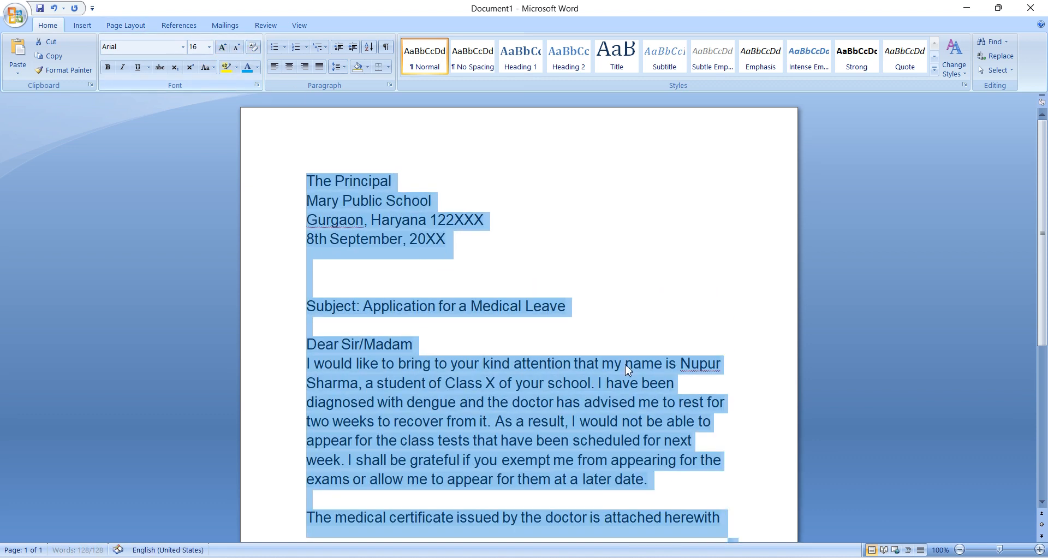
pyautogui.scroll(-1, 580, 330)
pyautogui.moveTo(579, 304); pyautogui.dragTo(576, 247)
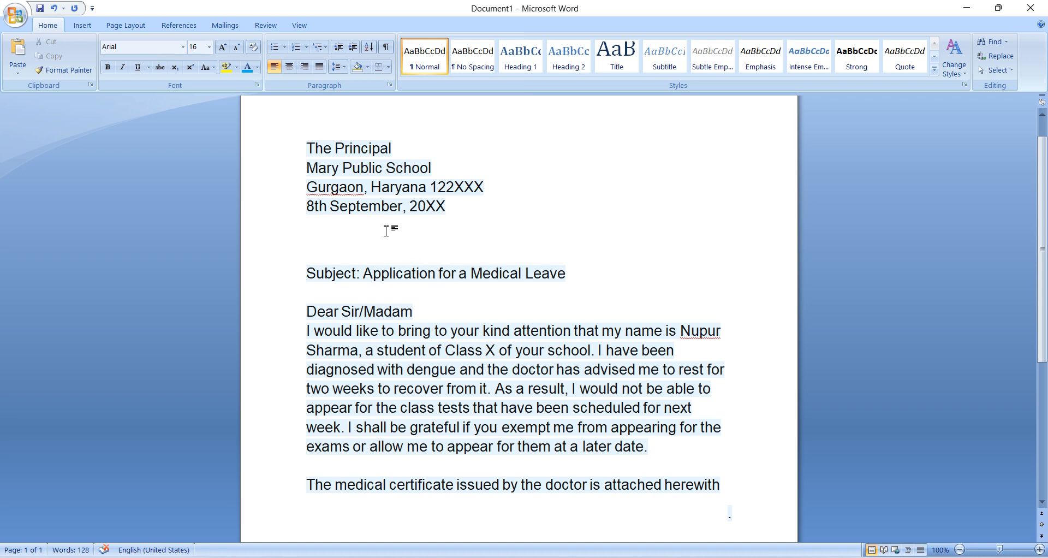
# - Replace the school name, city and date lines below "The Principal" with the labels "School :-" and "Address :-" on separate lines
pyautogui.moveTo(315, 166); pyautogui.dragTo(484, 226)
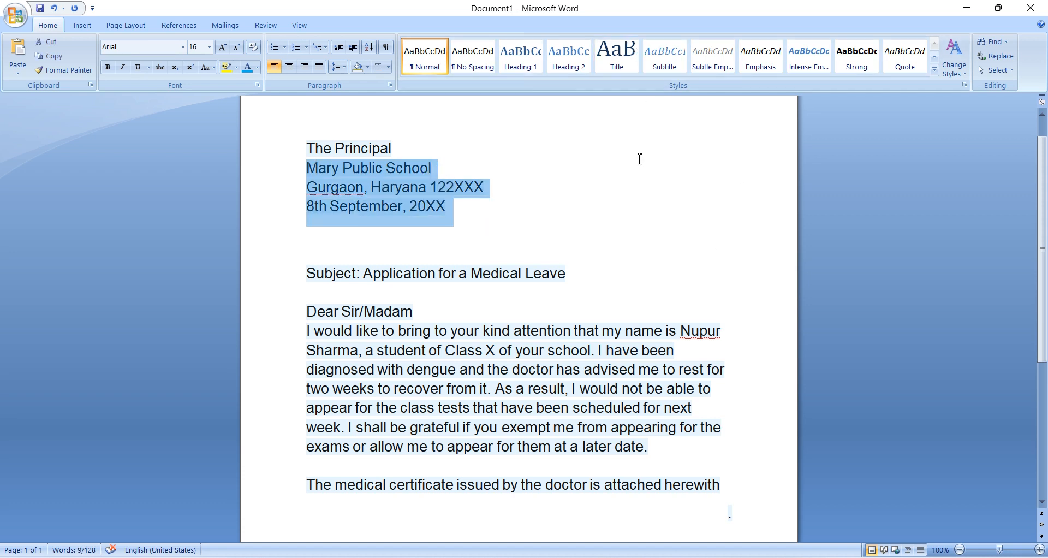
pyautogui.write('Sc')
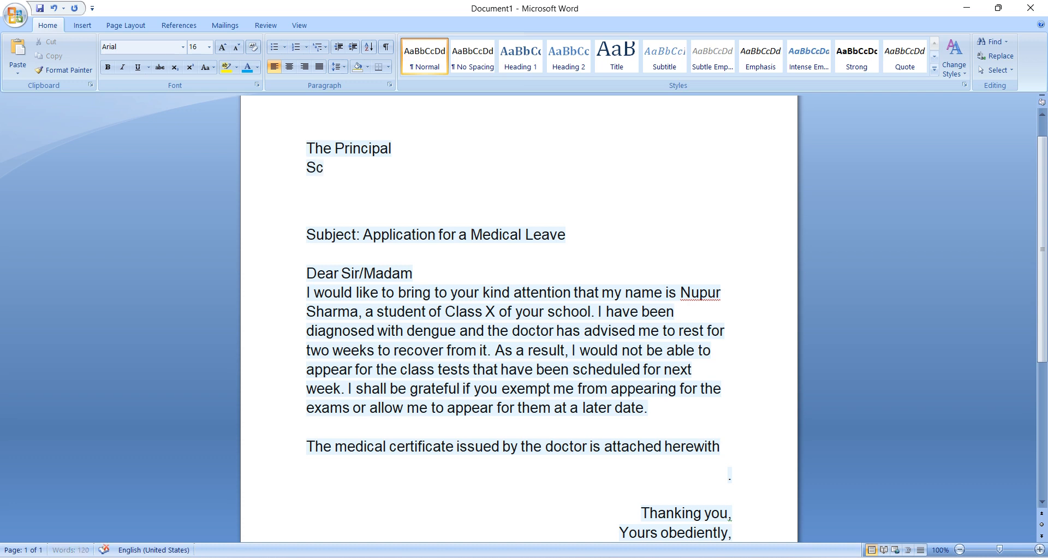
pyautogui.write('hool')
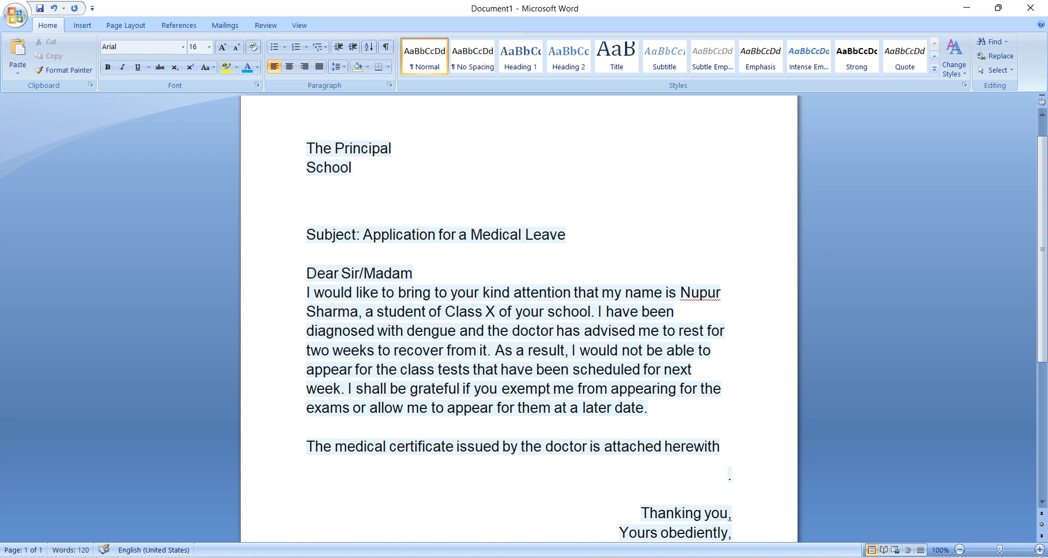
pyautogui.write(' :-')
pyautogui.click(684, 249)
pyautogui.click(425, 193)
pyautogui.press('Return')
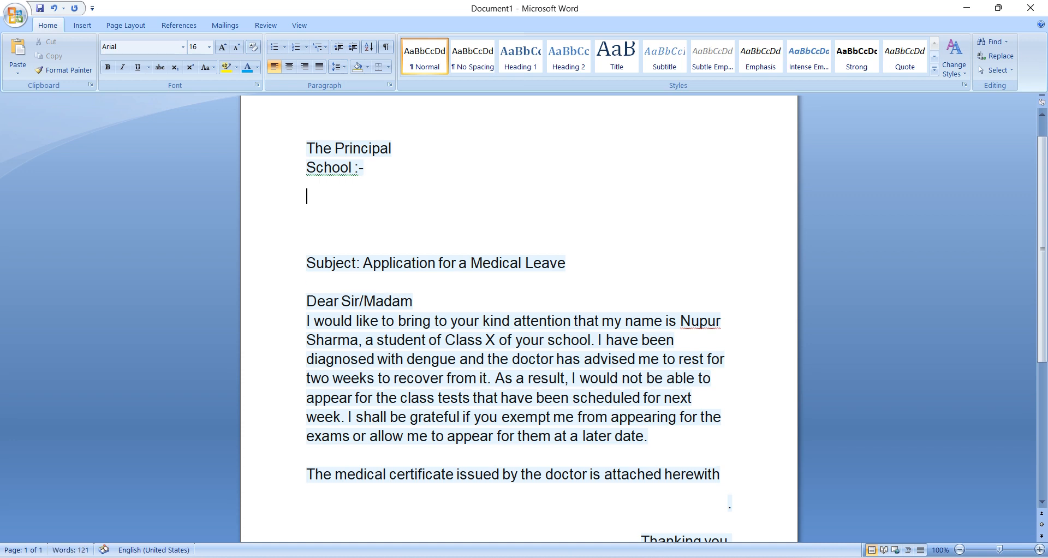
pyautogui.write('Address')
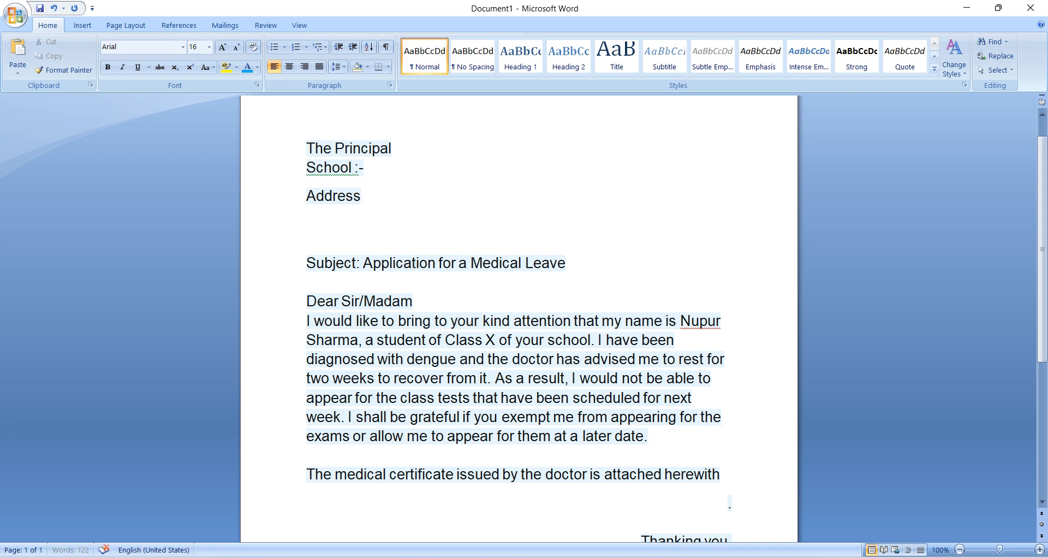
pyautogui.write(' :-')
# - Replace the student's name, class and number below "Yours obediently," with the label "Name :-"
pyautogui.scroll(-1, 790, 505)
pyautogui.scroll(-1, 706, 456)
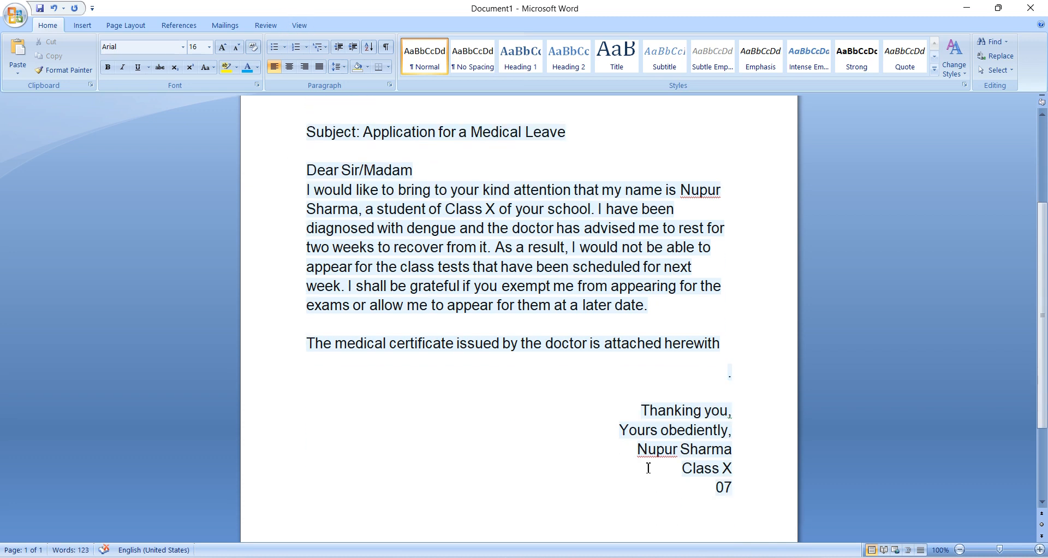
pyautogui.click(623, 426)
pyautogui.moveTo(639, 448); pyautogui.dragTo(753, 500)
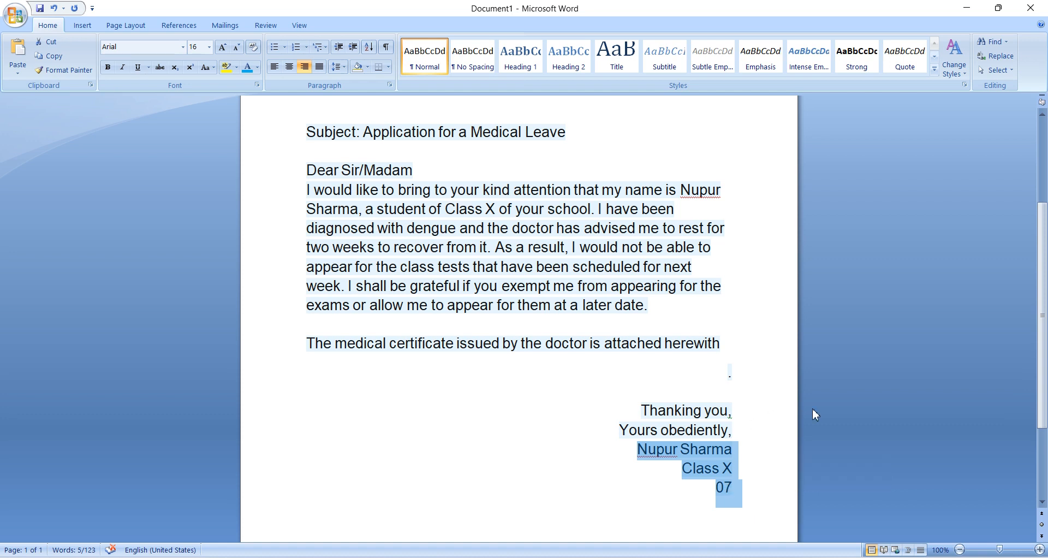
pyautogui.write('Namer')
pyautogui.press('BackSpace')
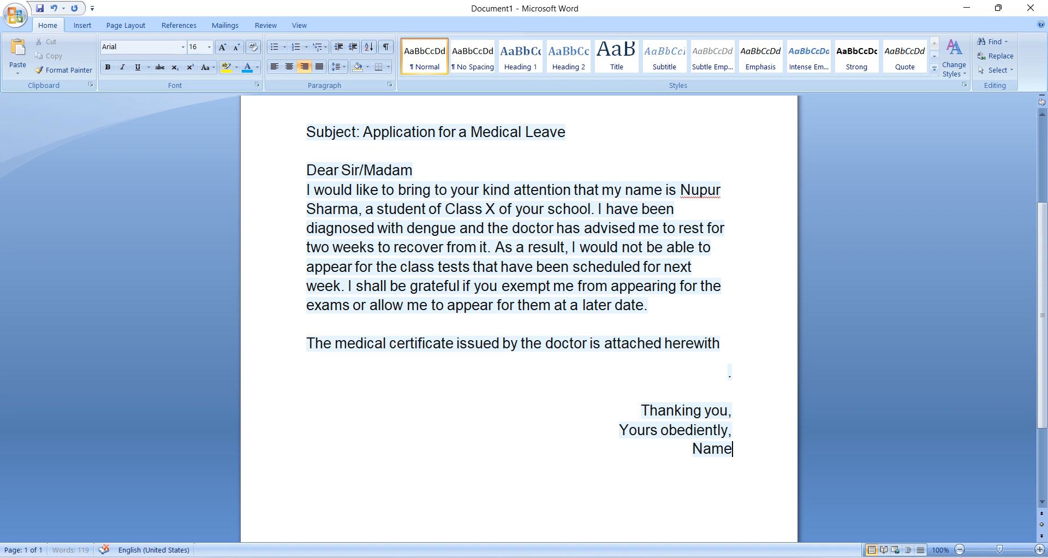
pyautogui.write(':')
pyautogui.press('Return')
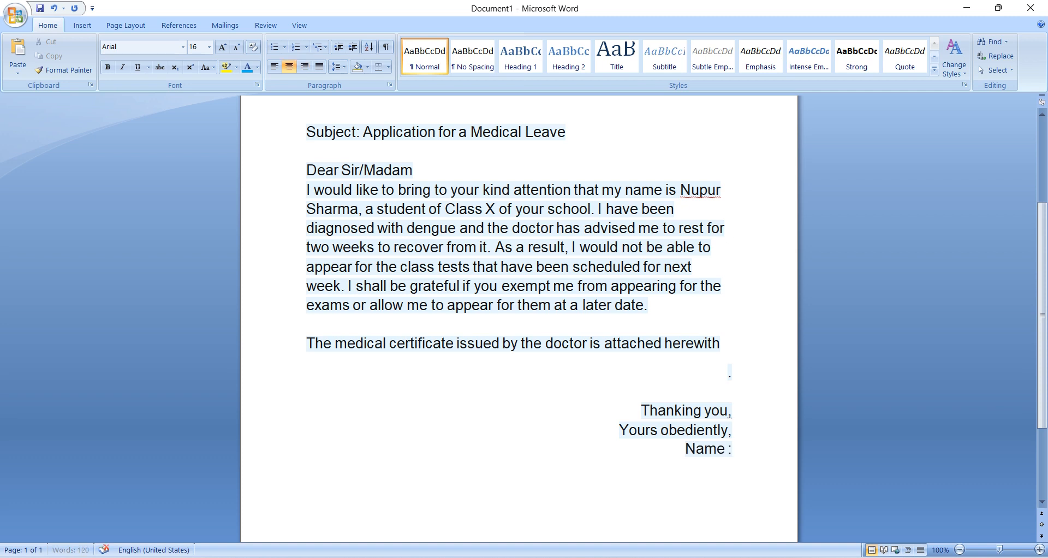
pyautogui.press('BackSpace')
pyautogui.press('BackSpace')
pyautogui.press('BackSpace')
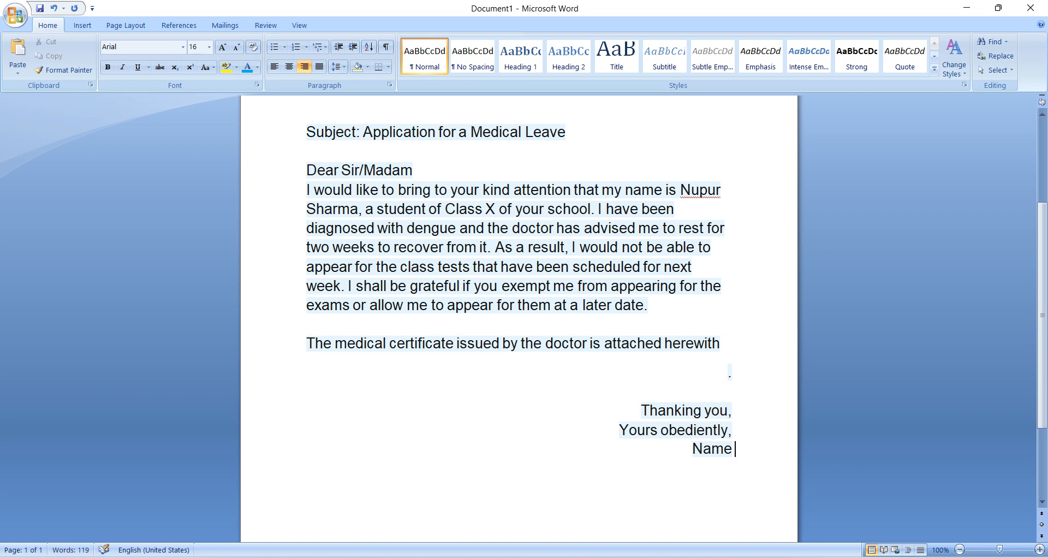
pyautogui.write(':-')
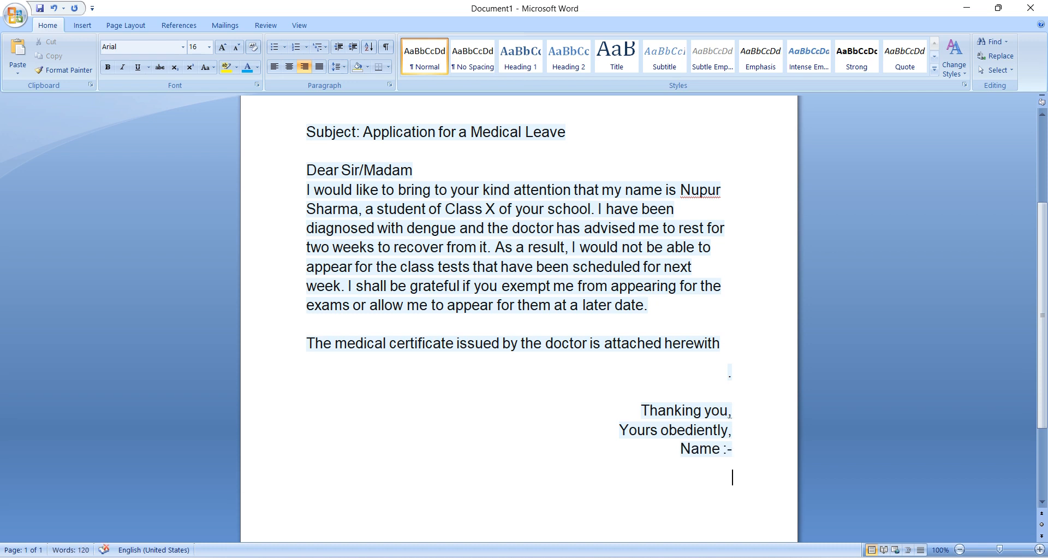
# - Add the labels "Roll No. :-", "Class :-" and "Date :-" on separate lines below "Name :-" in the closing block
pyautogui.write('Roll No')
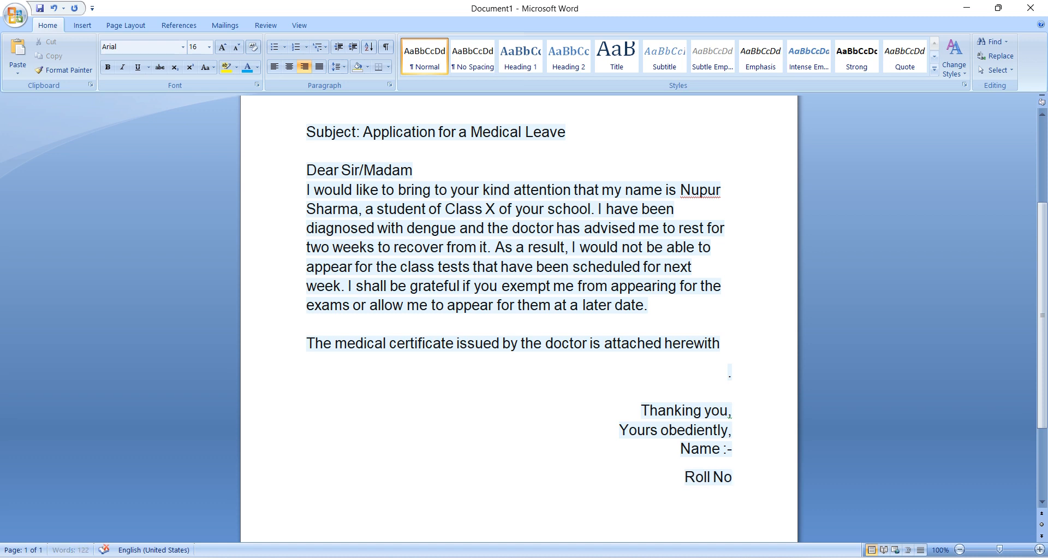
pyautogui.write('.')
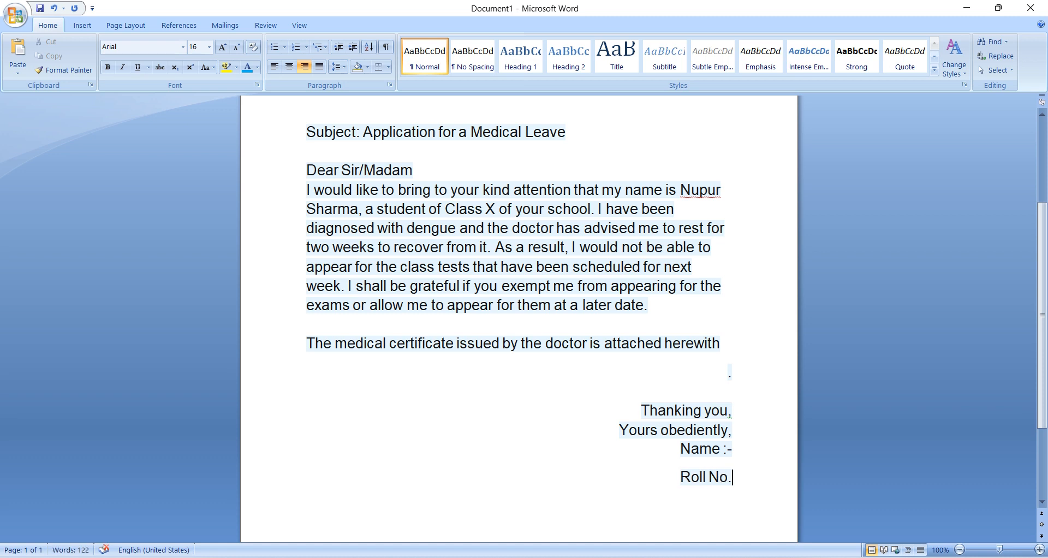
pyautogui.write(' :-')
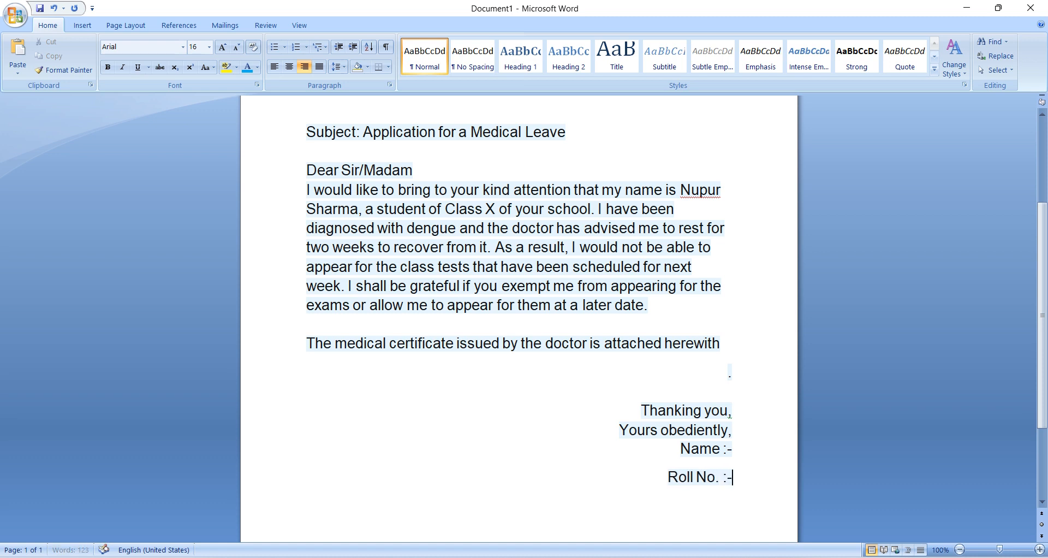
pyautogui.press('Return')
pyautogui.write('Class')
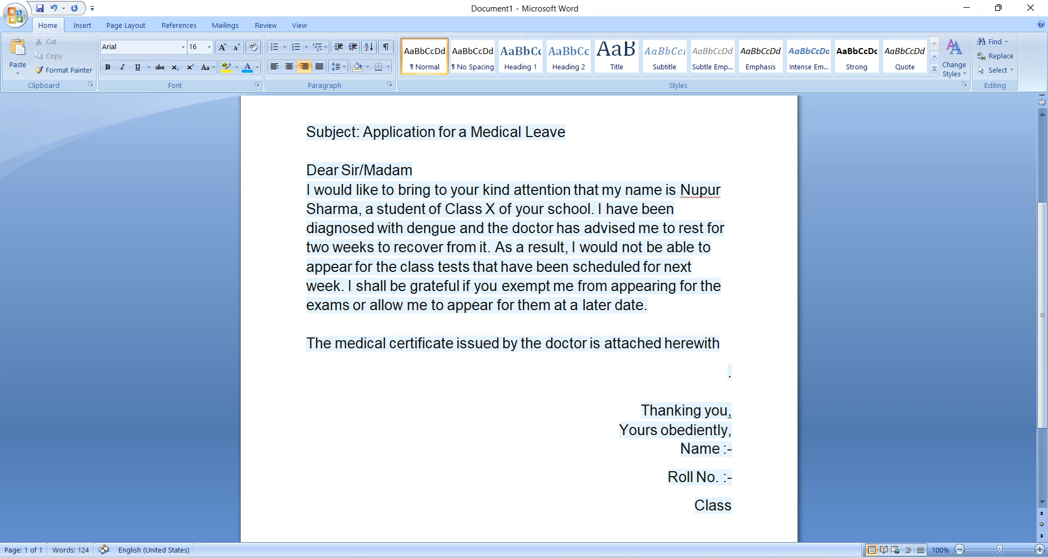
pyautogui.write(' :-')
pyautogui.press('Return')
pyautogui.write('Date')
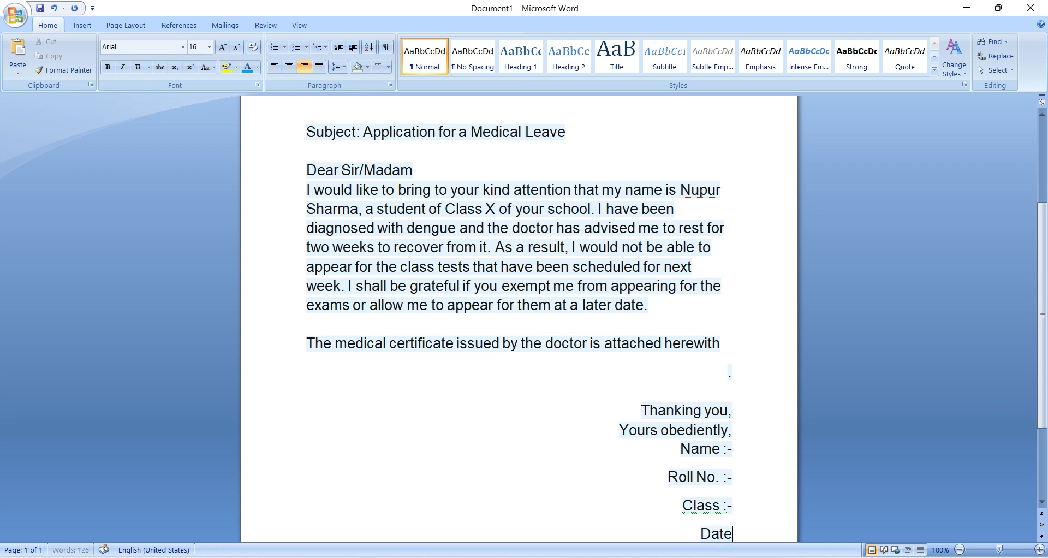
pyautogui.write(' :-')
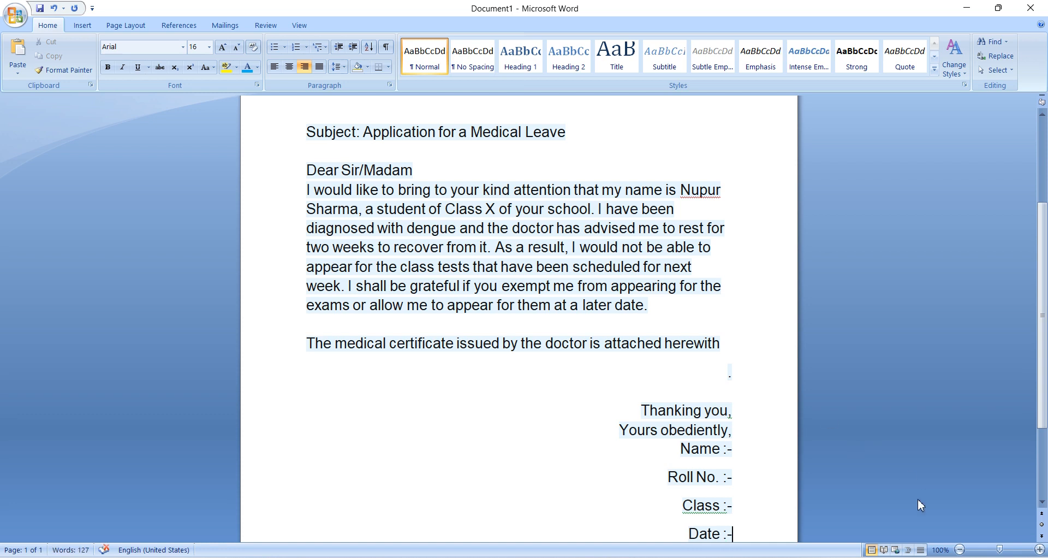
pyautogui.scroll(-1, 907, 456)
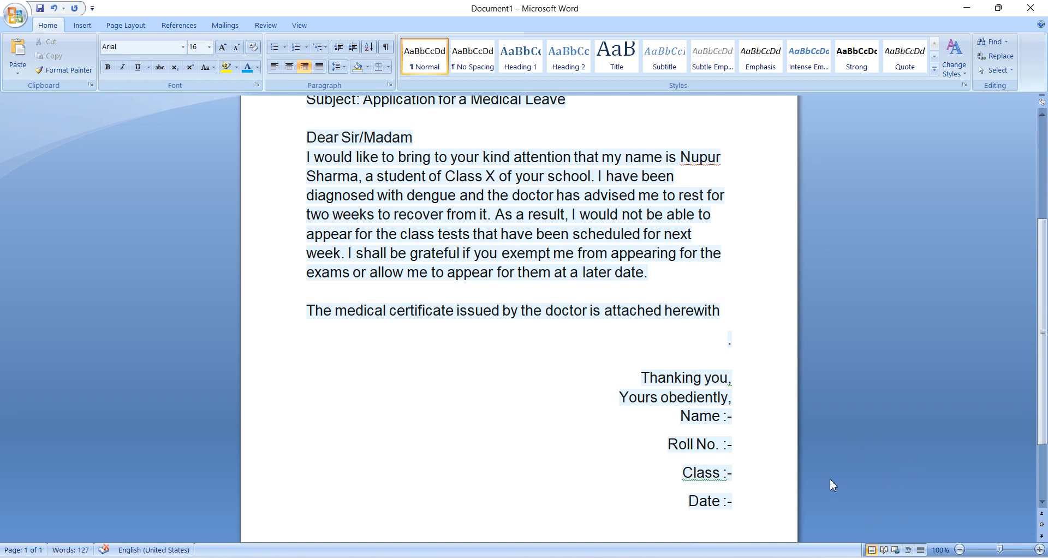
# - Start a mail merge for the leave application with Letters as the document type
pyautogui.scroll(3, 829, 478)
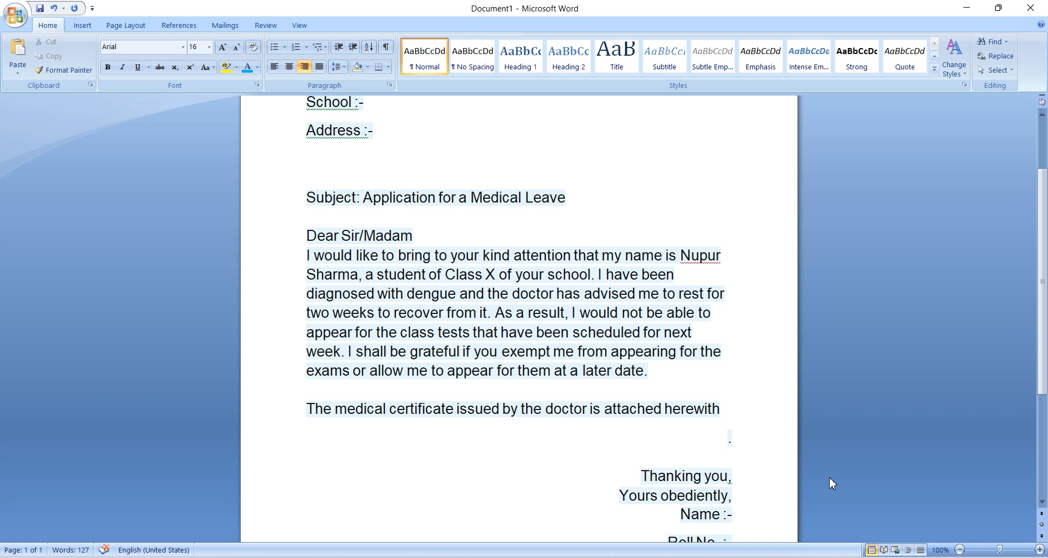
pyautogui.scroll(1, 583, 251)
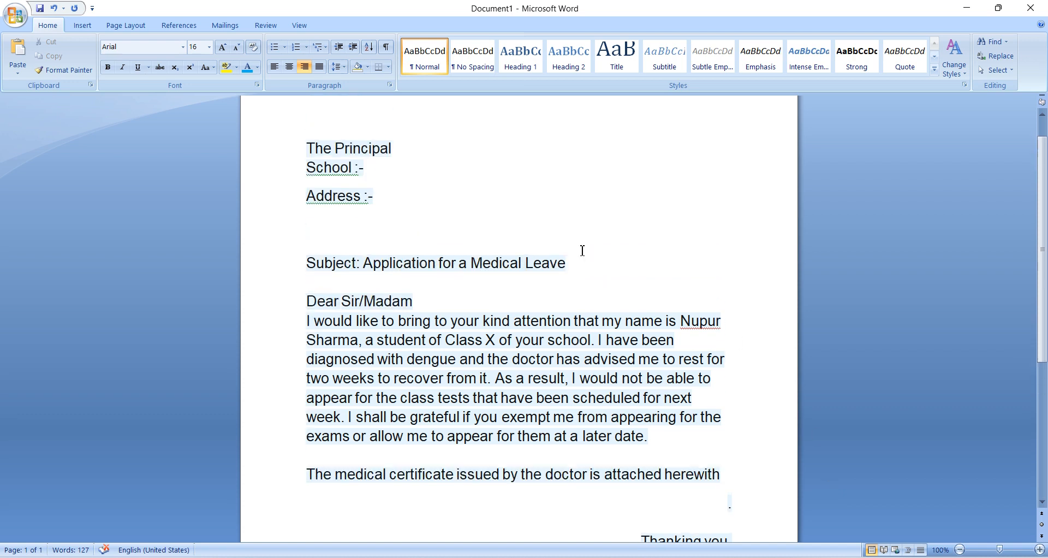
pyautogui.click(225, 25)
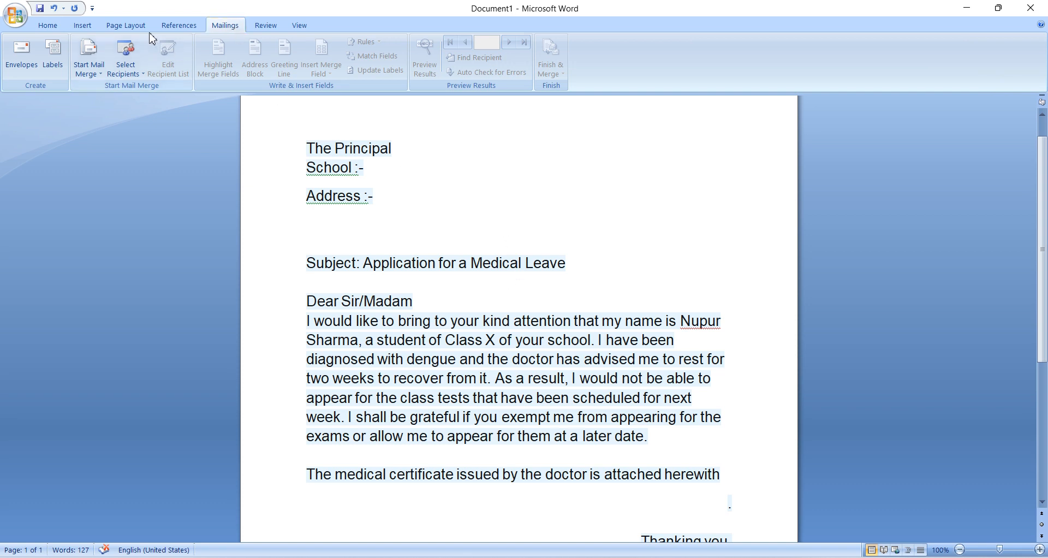
pyautogui.click(102, 77)
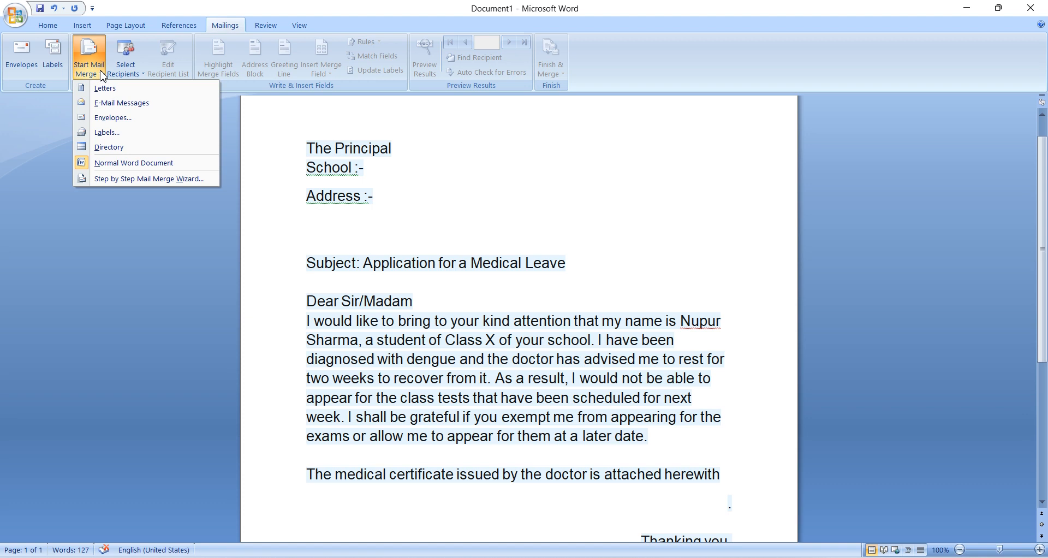
pyautogui.click(125, 90)
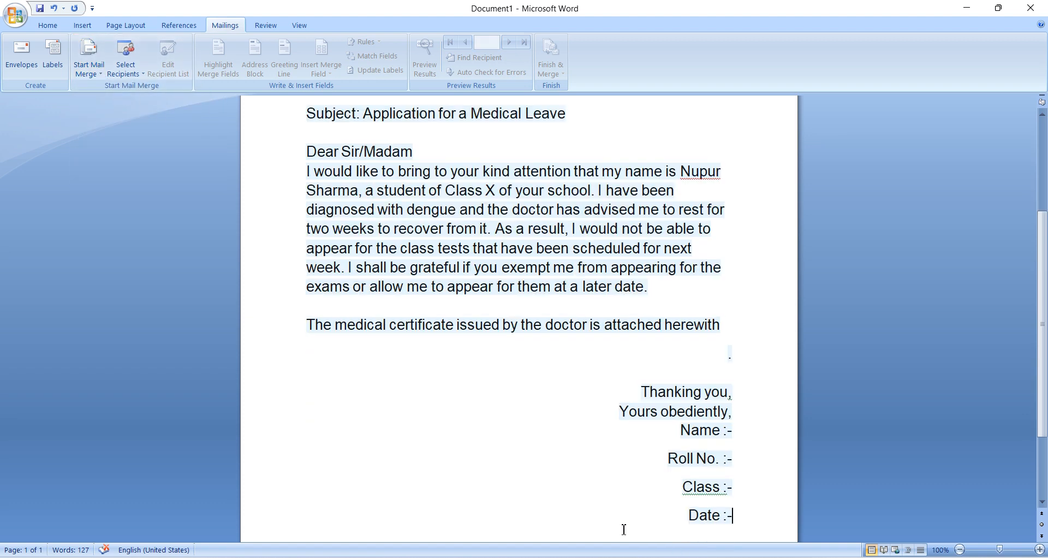
# - Start a new recipient list for the mail merge and open the customization of its columns
pyautogui.scroll(4, 626, 528)
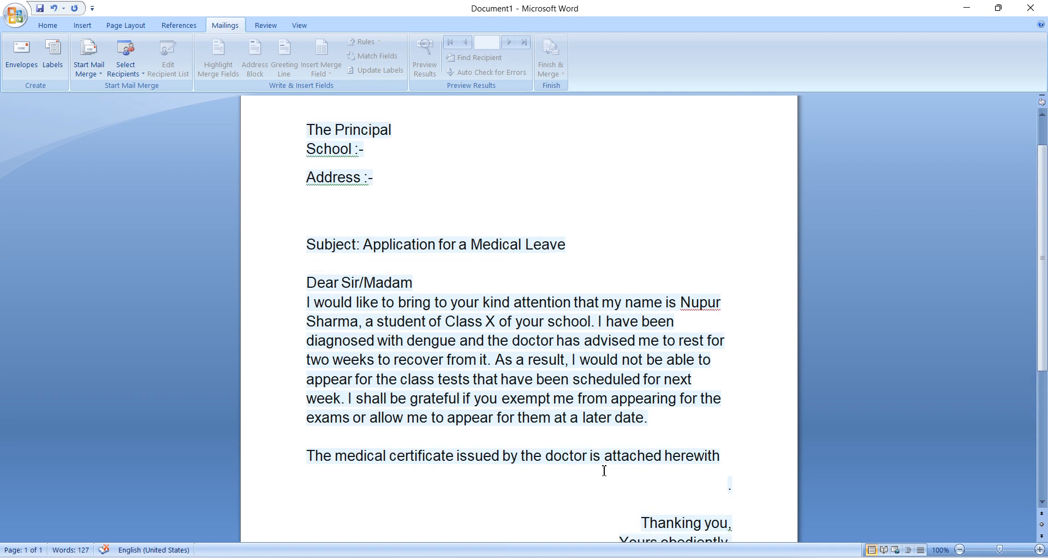
pyautogui.scroll(2, 604, 469)
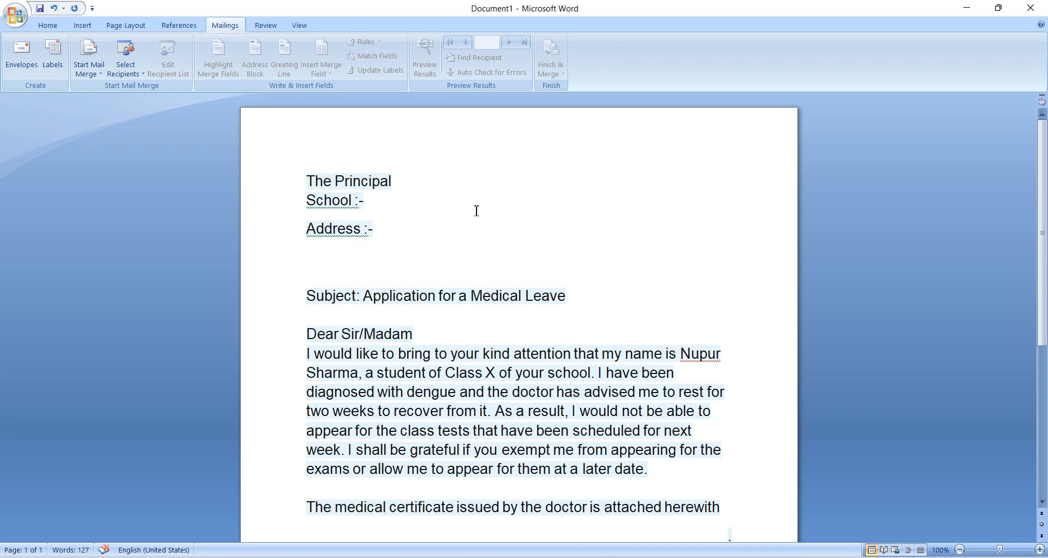
pyautogui.click(143, 75)
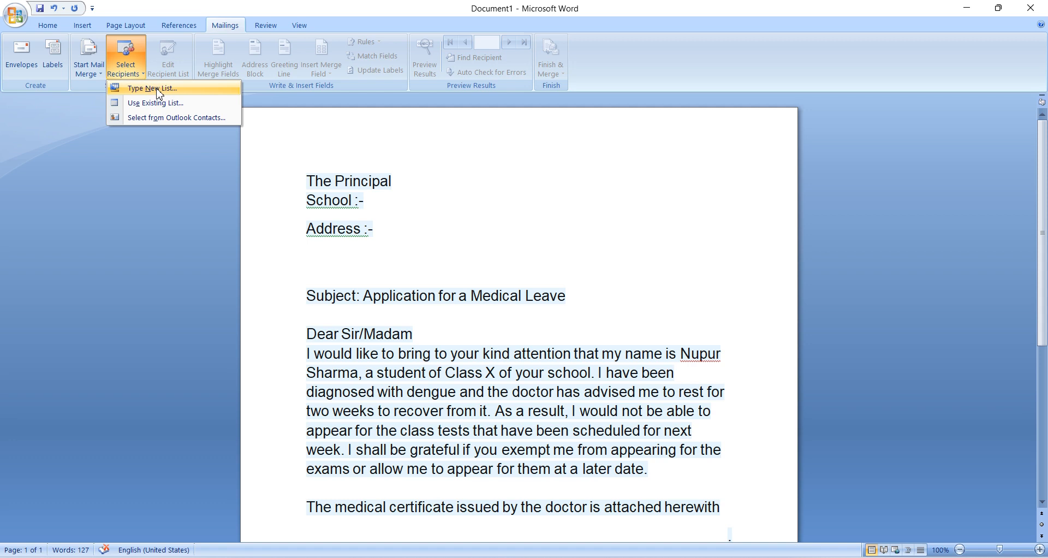
pyautogui.click(159, 93)
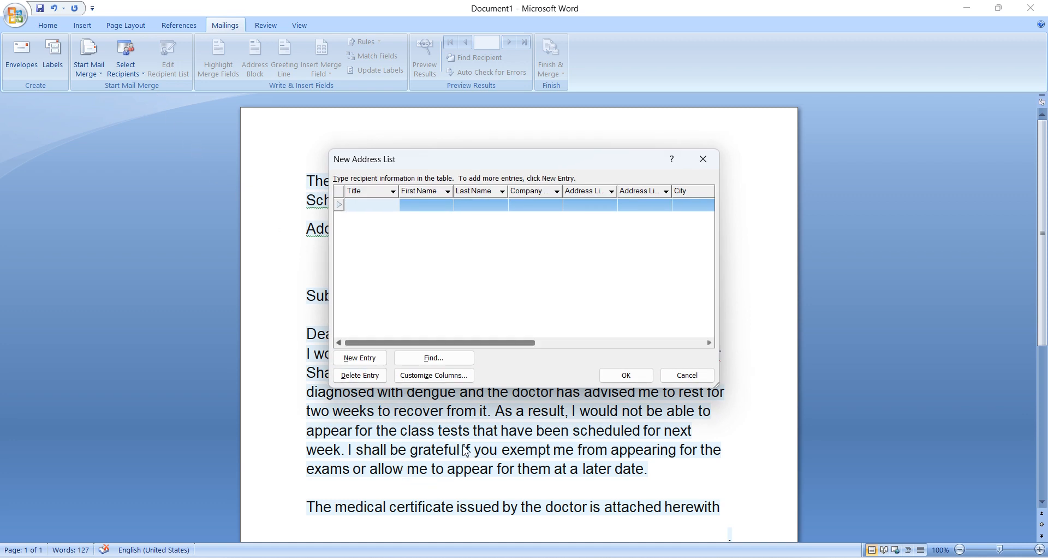
pyautogui.click(464, 381)
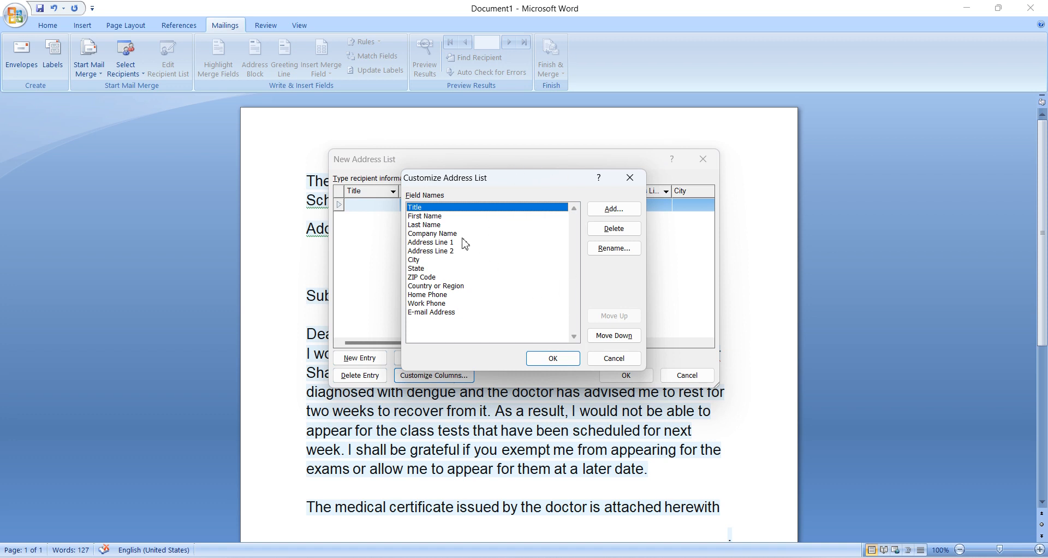
pyautogui.moveTo(516, 184); pyautogui.dragTo(497, 172)
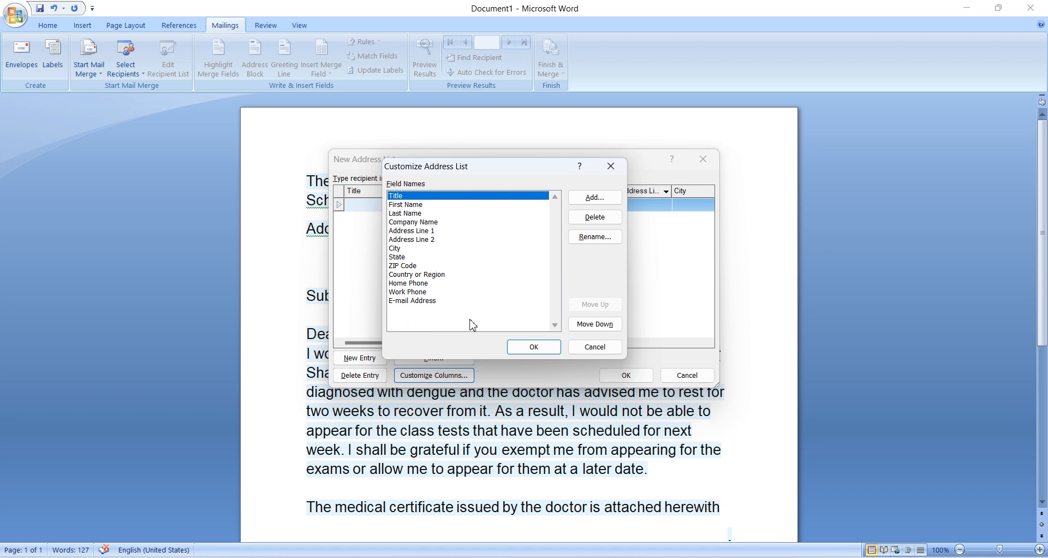
# - Delete the default fields Title, First Name, Last Name and Company Name from the address list
pyautogui.click(606, 217)
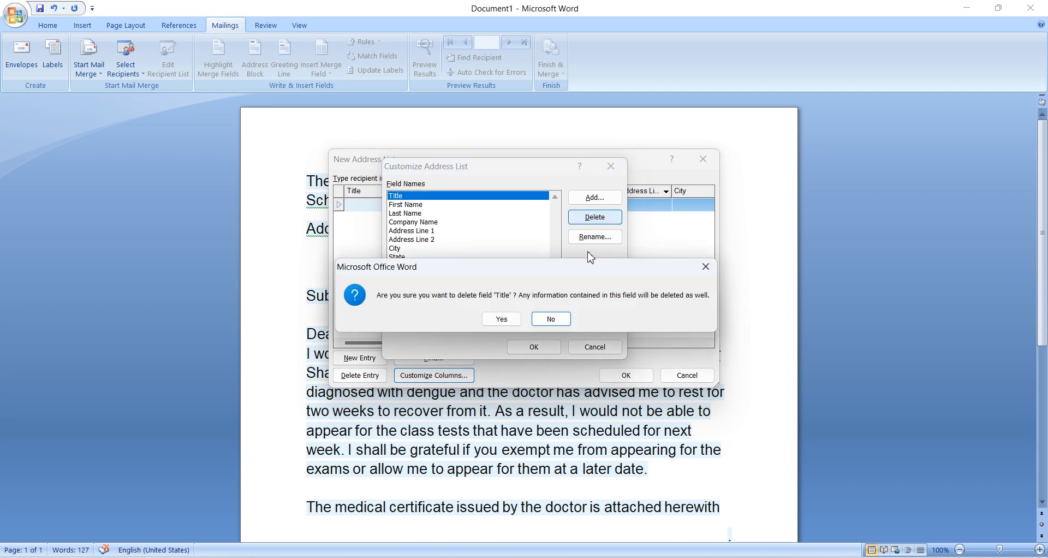
pyautogui.click(502, 320)
pyautogui.click(601, 218)
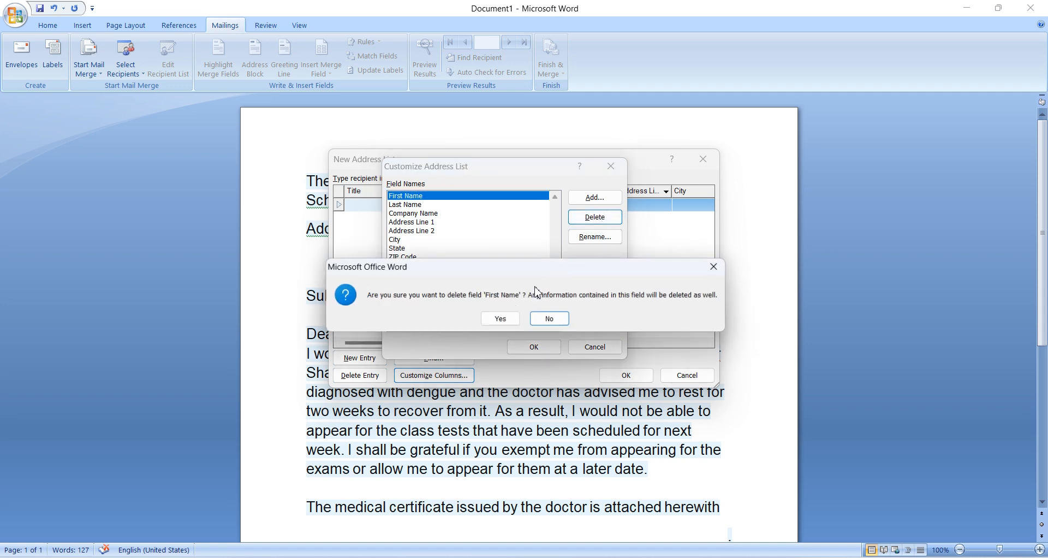
pyautogui.click(500, 319)
pyautogui.click(601, 217)
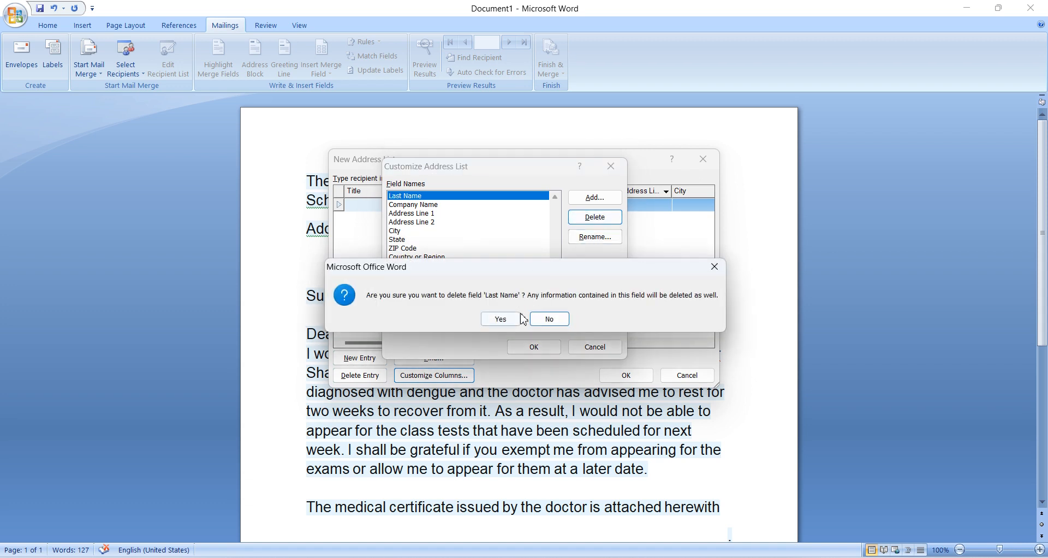
pyautogui.click(501, 319)
pyautogui.click(612, 224)
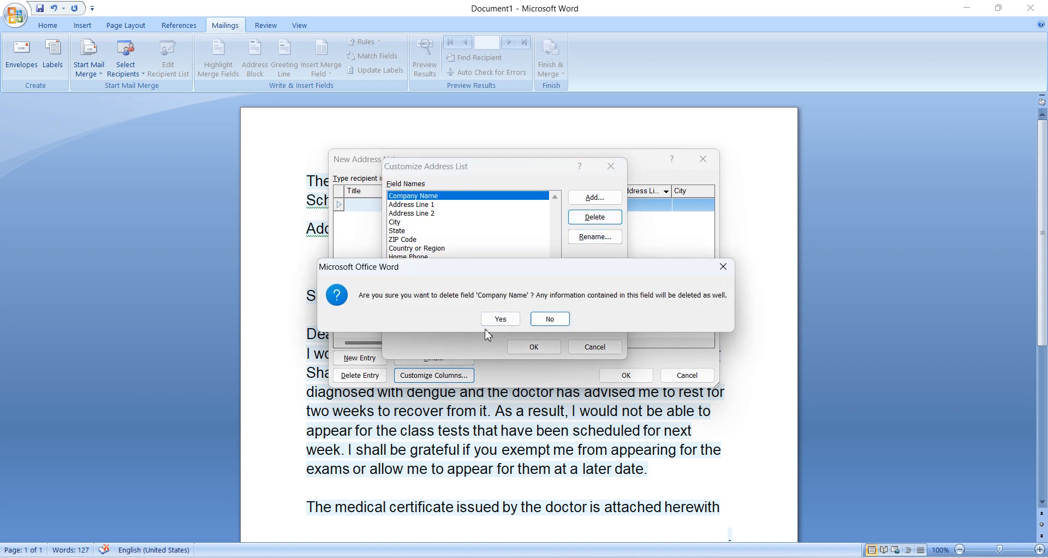
pyautogui.click(435, 316)
# - Delete the Address Line 1, Address Line 2, City and State fields from the address list
pyautogui.click(572, 217)
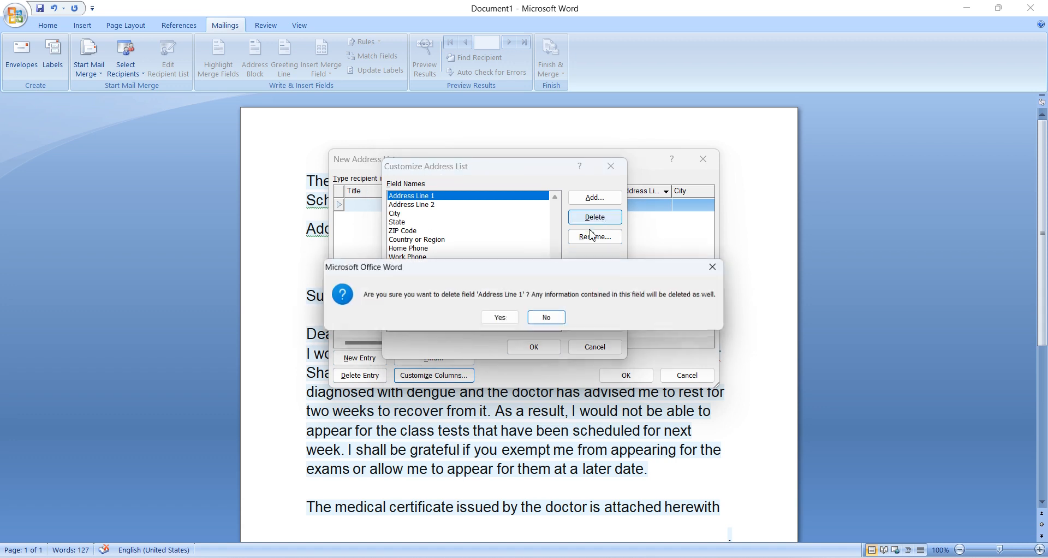
pyautogui.click(500, 323)
pyautogui.click(595, 217)
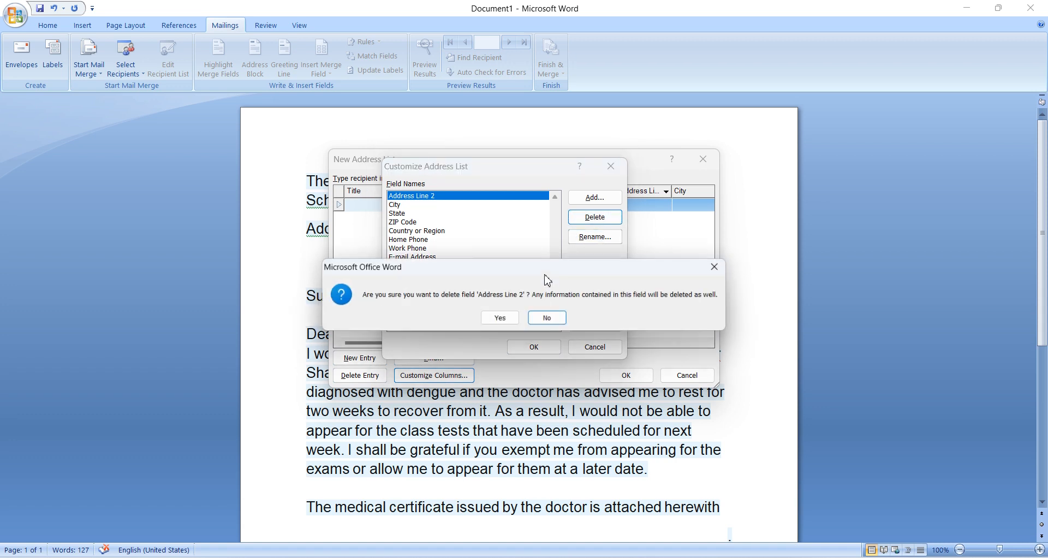
pyautogui.click(500, 319)
pyautogui.click(595, 216)
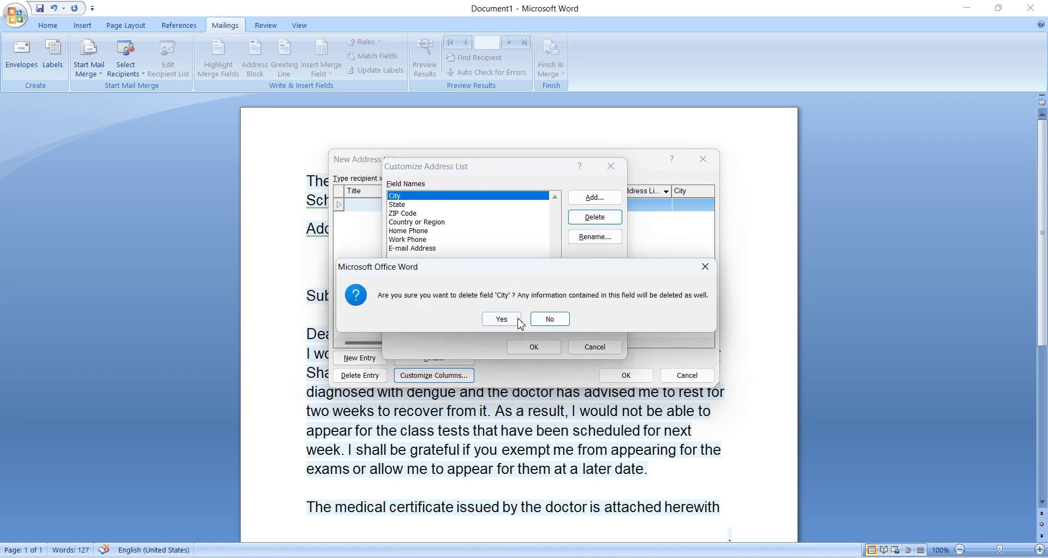
pyautogui.click(500, 383)
pyautogui.click(611, 217)
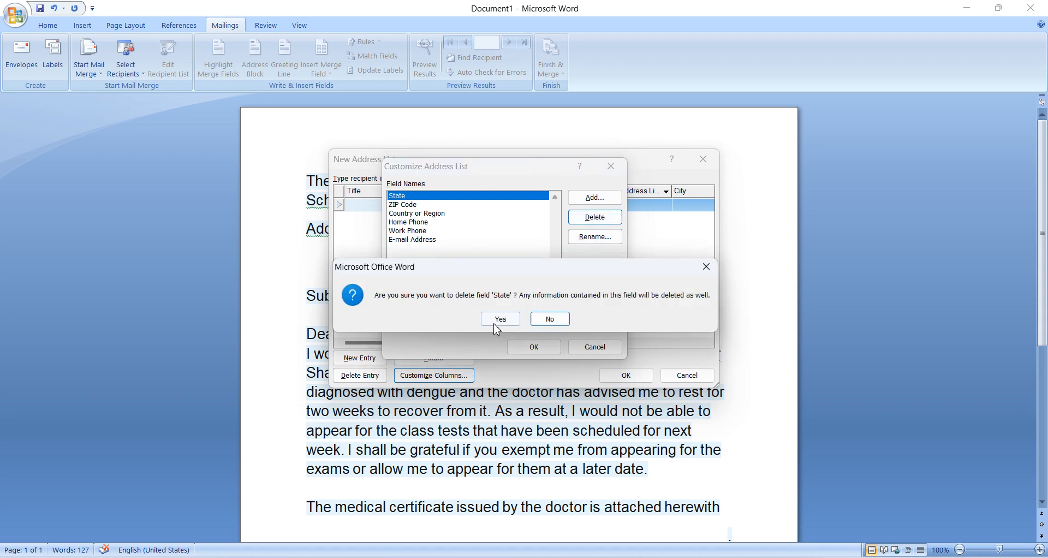
pyautogui.click(500, 319)
# - Delete the remaining default fields ZIP Code, Country or Region, Home Phone, Work Phone and E-mail Address
pyautogui.click(616, 218)
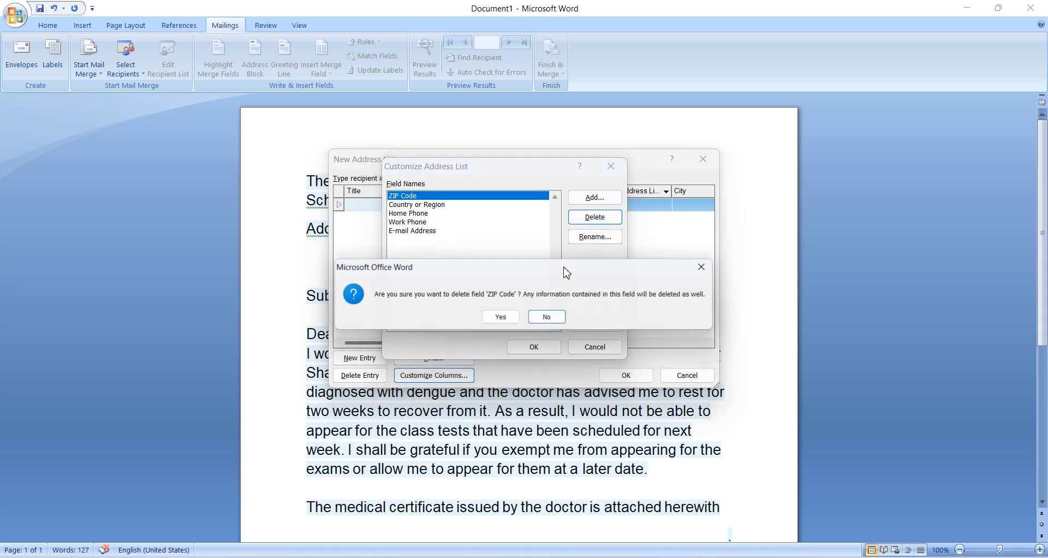
pyautogui.click(500, 319)
pyautogui.click(595, 218)
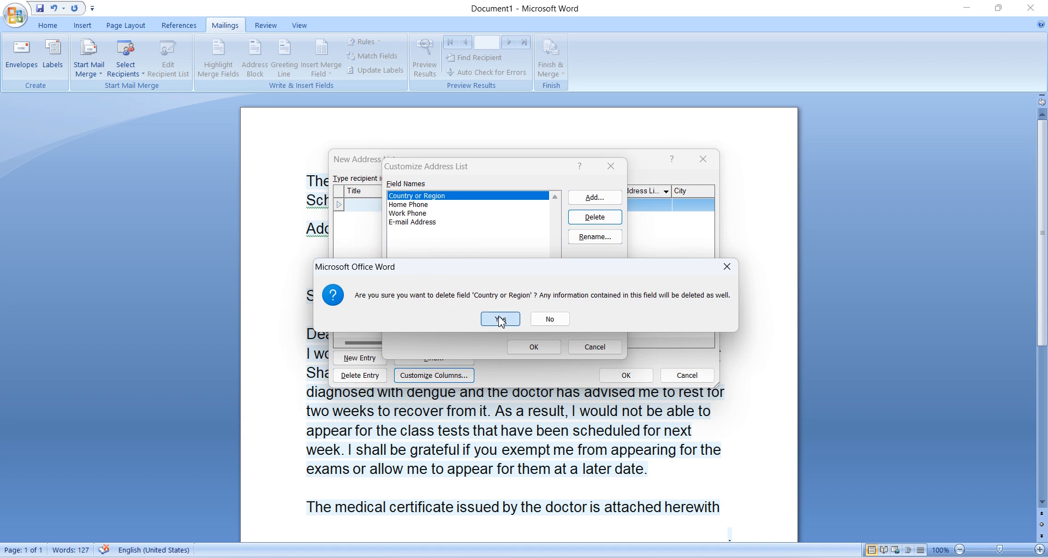
pyautogui.click(499, 317)
pyautogui.click(594, 217)
pyautogui.click(500, 317)
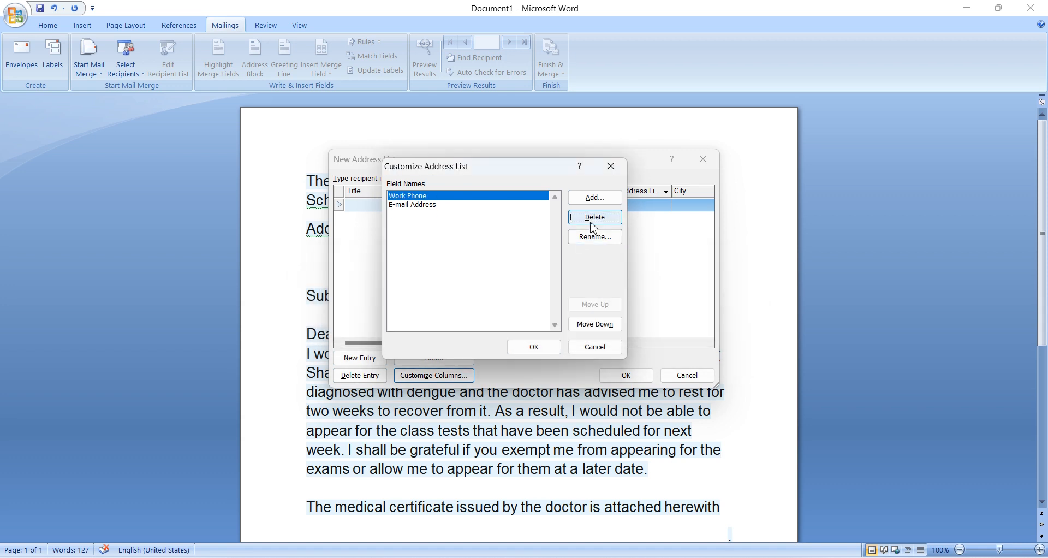
pyautogui.click(595, 217)
pyautogui.click(508, 320)
pyautogui.click(579, 217)
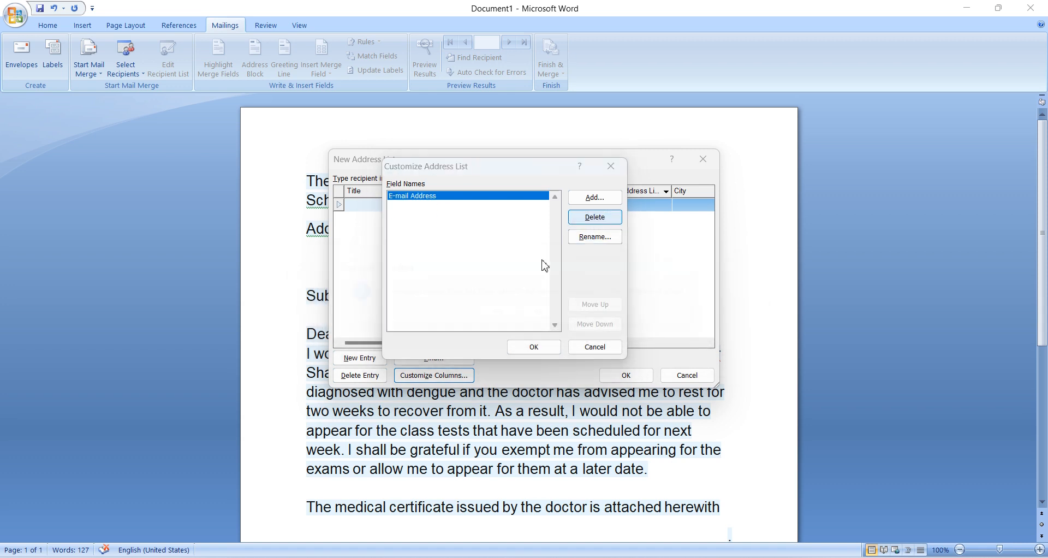
pyautogui.click(513, 320)
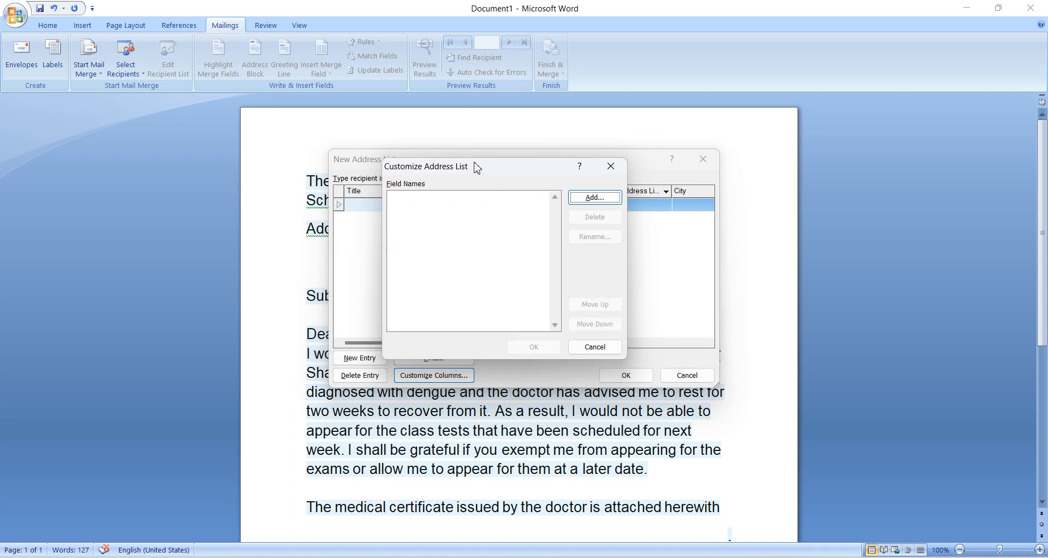
# - Add the custom fields School, Address and Name, in that order, to the emptied address list
pyautogui.click(598, 199)
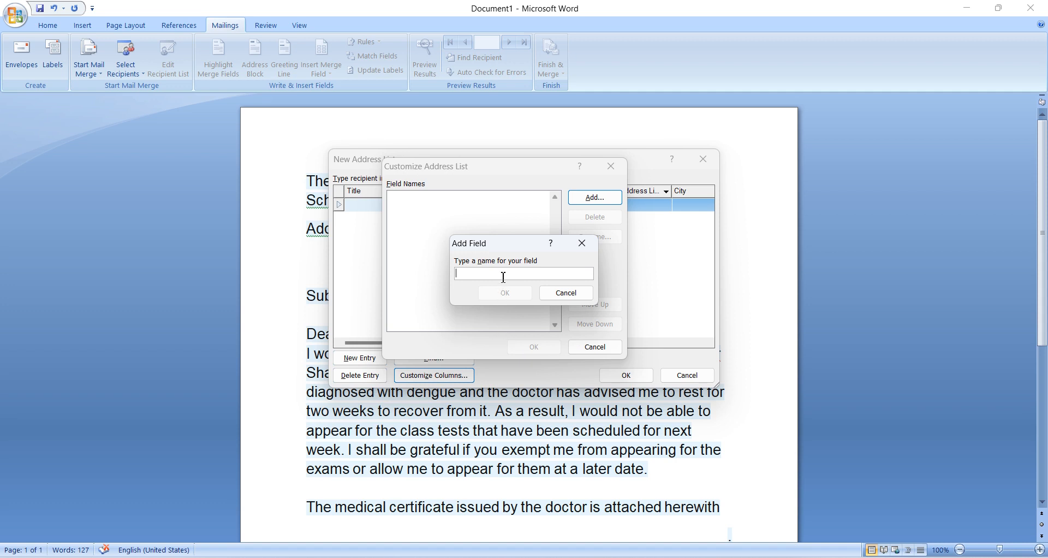
pyautogui.write('Schoo')
pyautogui.click(499, 295)
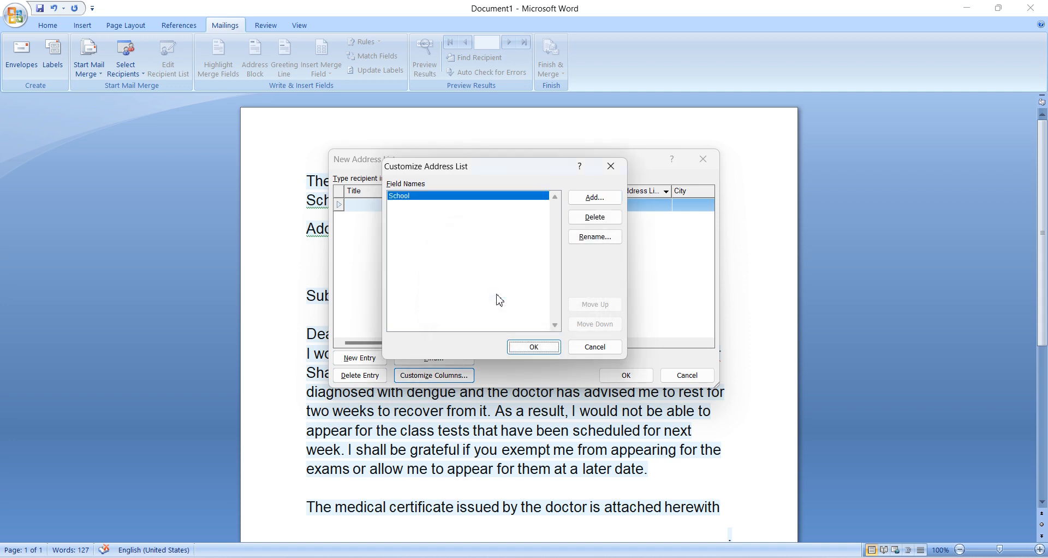
pyautogui.click(614, 199)
pyautogui.write('Address')
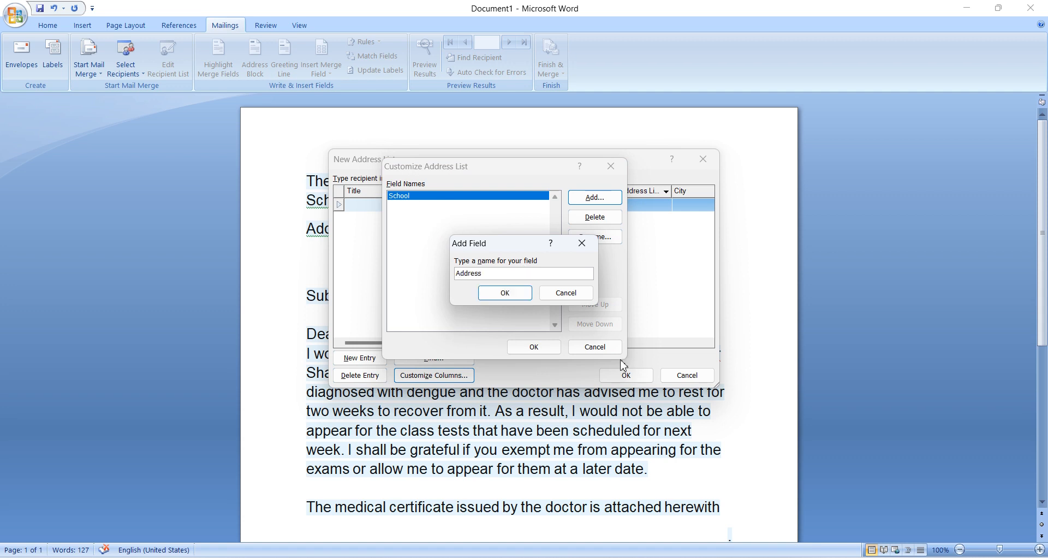
pyautogui.click(496, 292)
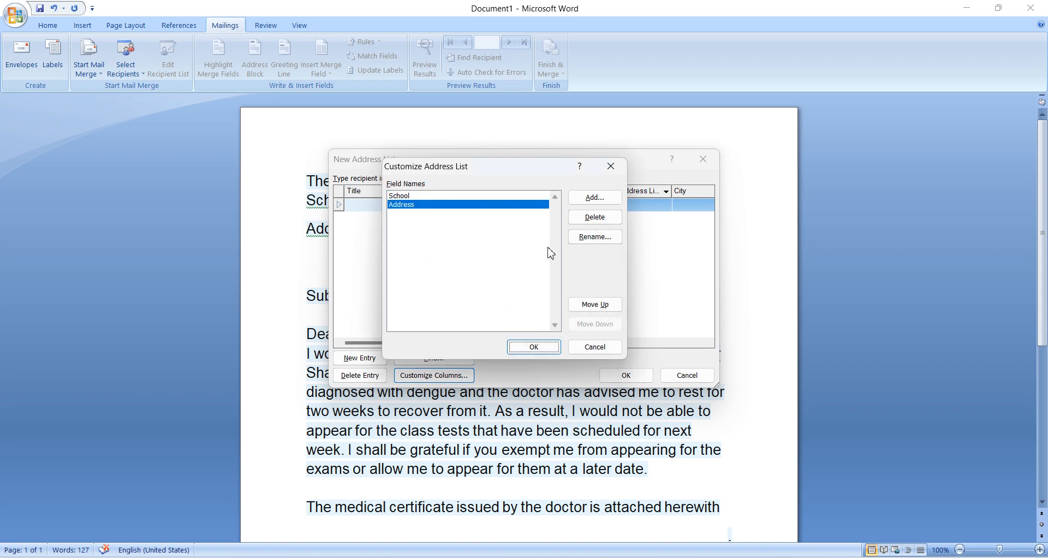
pyautogui.click(587, 202)
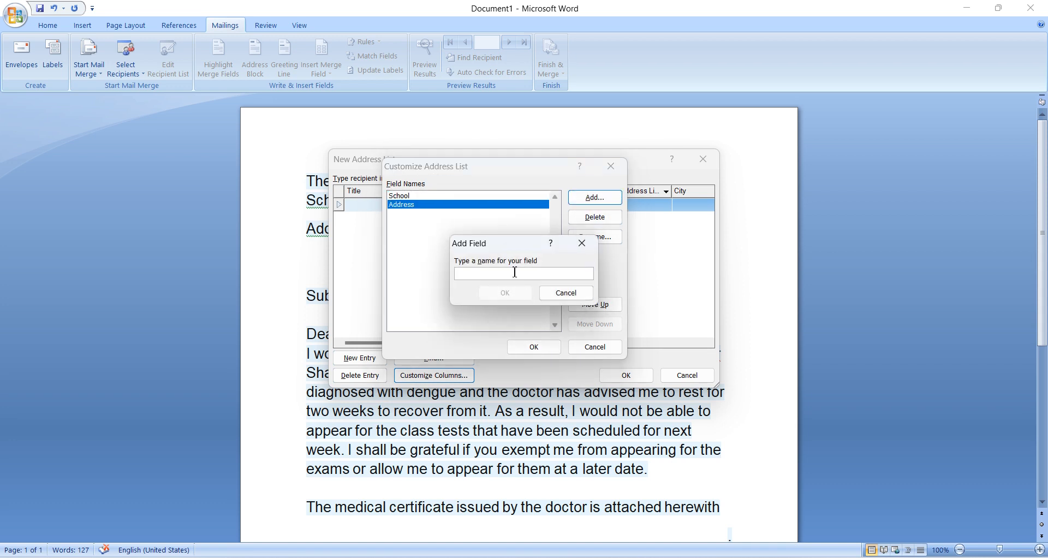
pyautogui.write('Name')
pyautogui.click(501, 294)
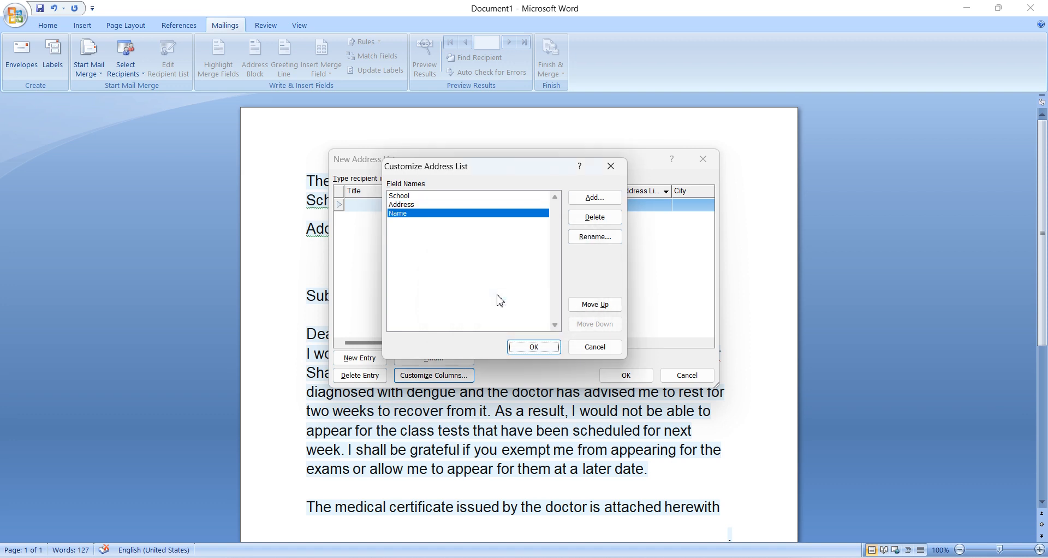
# - Add the fields Roll No, Class and Date after Name and apply the customized columns to the address list
pyautogui.click(600, 202)
pyautogui.write('R')
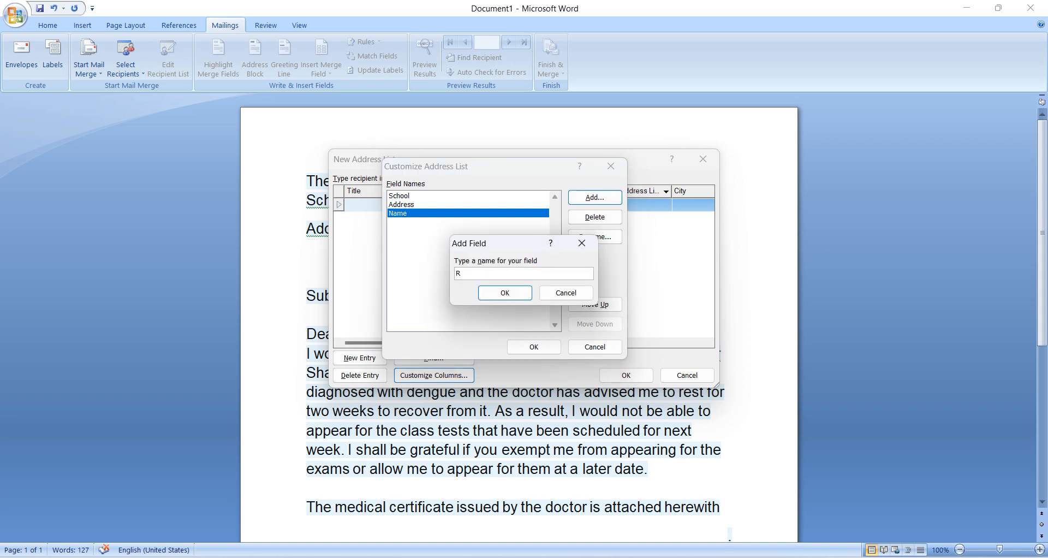
pyautogui.write('oll No')
pyautogui.click(518, 293)
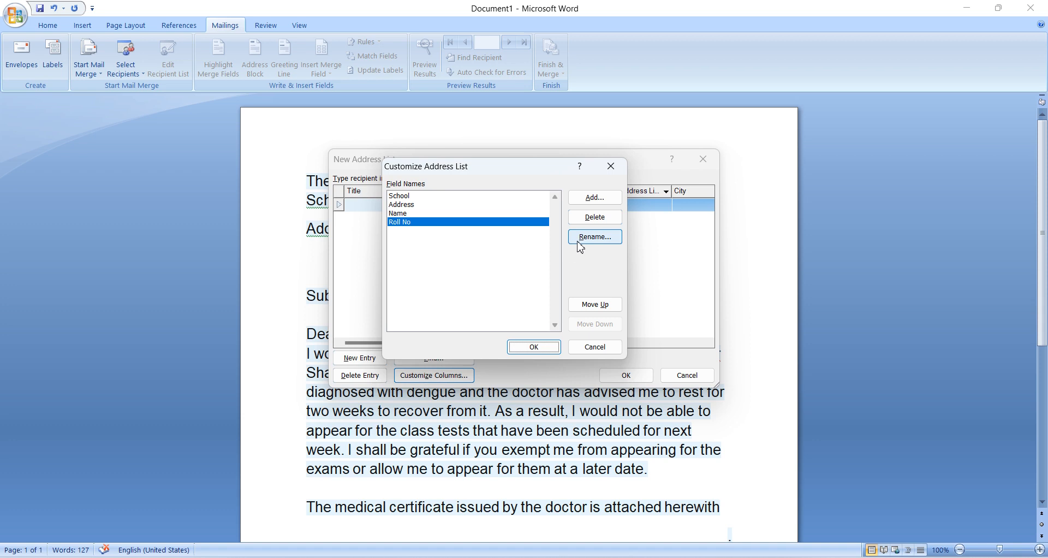
pyautogui.click(590, 198)
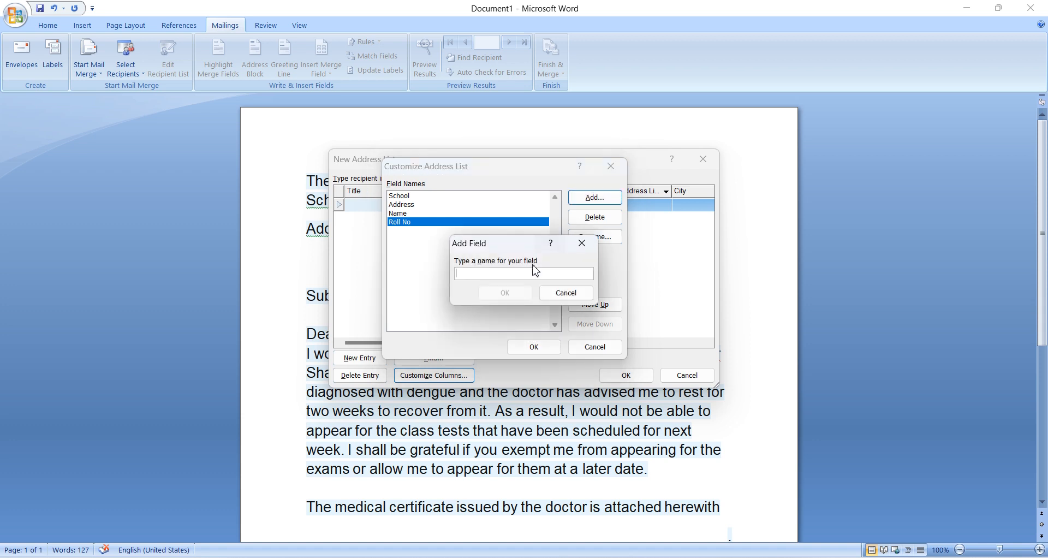
pyautogui.write('Class')
pyautogui.click(505, 297)
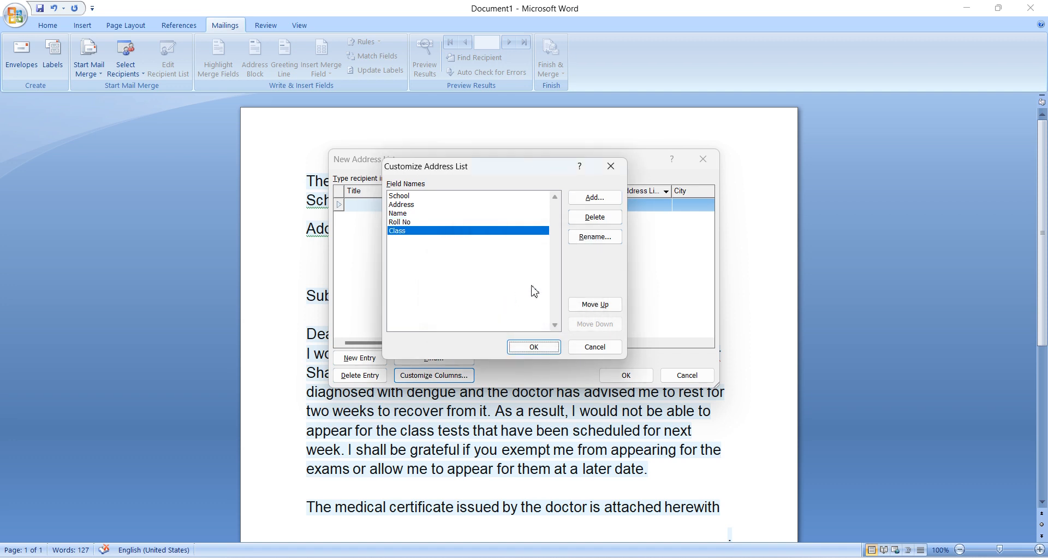
pyautogui.click(597, 199)
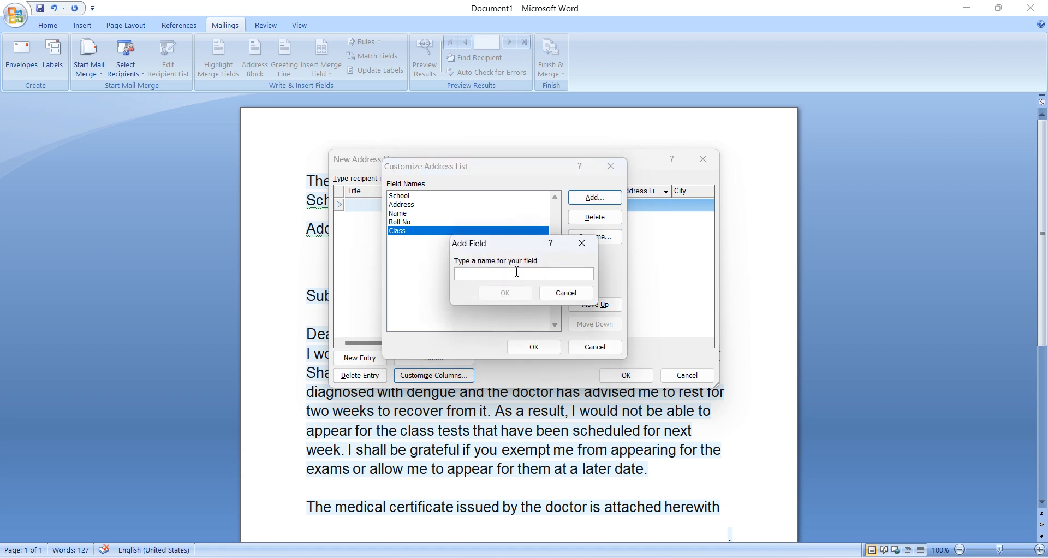
pyautogui.write('Date')
pyautogui.click(505, 292)
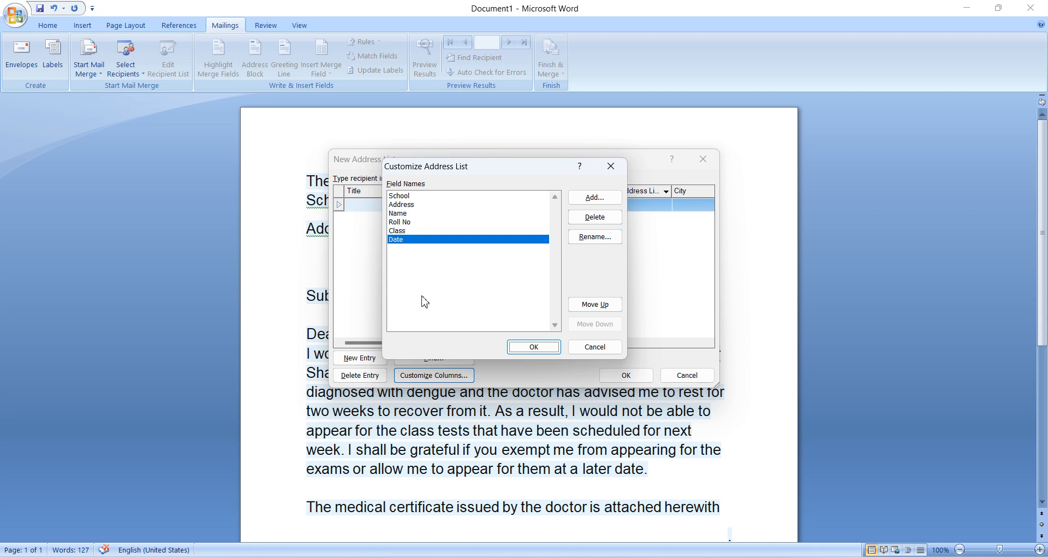
pyautogui.click(542, 351)
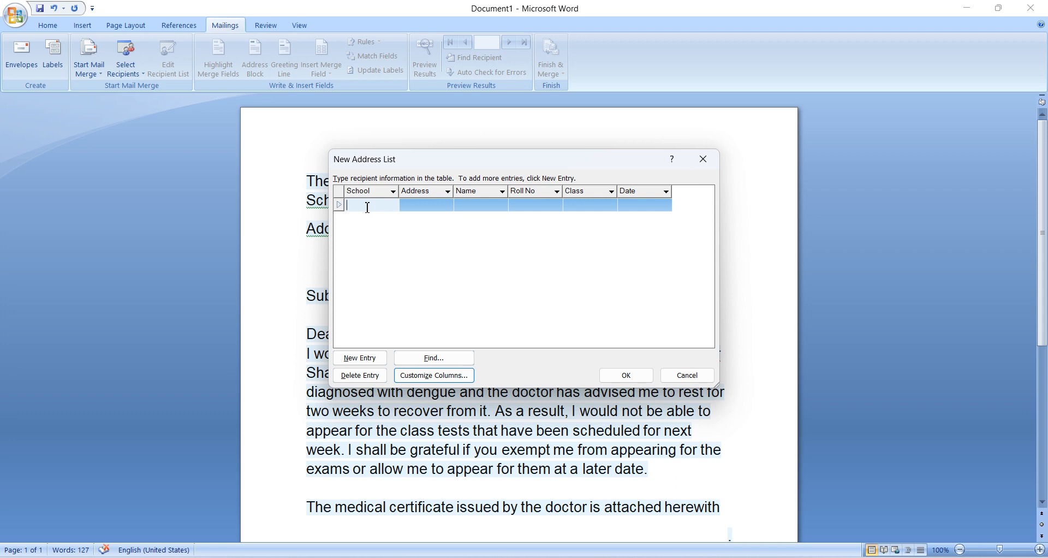
# - Fill the first recipient row with school H.s Araria, its town as address, the student's name, roll no 01, class 10th and date 05/03/2024
pyautogui.write('H.s Araria')
pyautogui.click(431, 207)
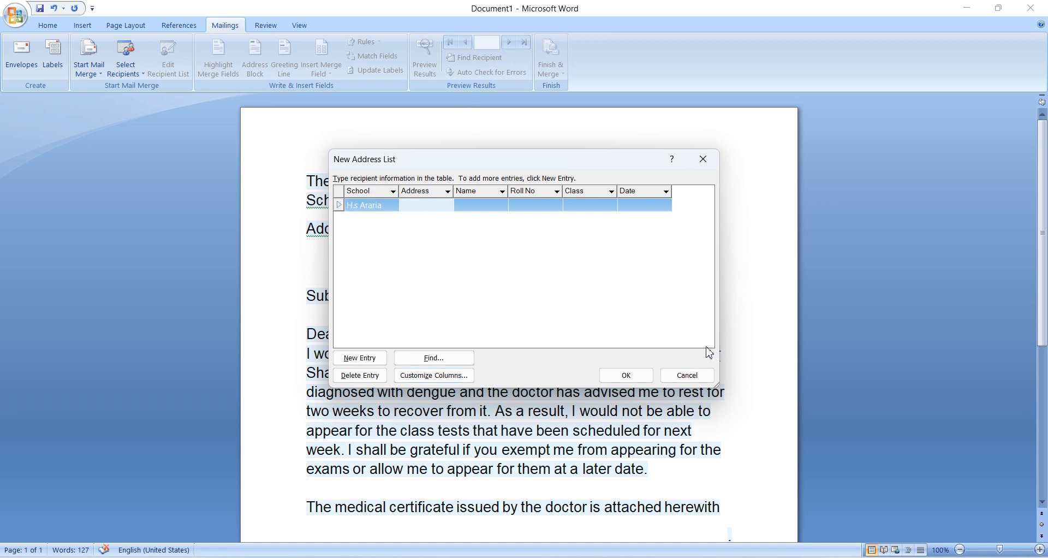
pyautogui.write('Araria')
pyautogui.click(487, 206)
pyautogui.write('Ram')
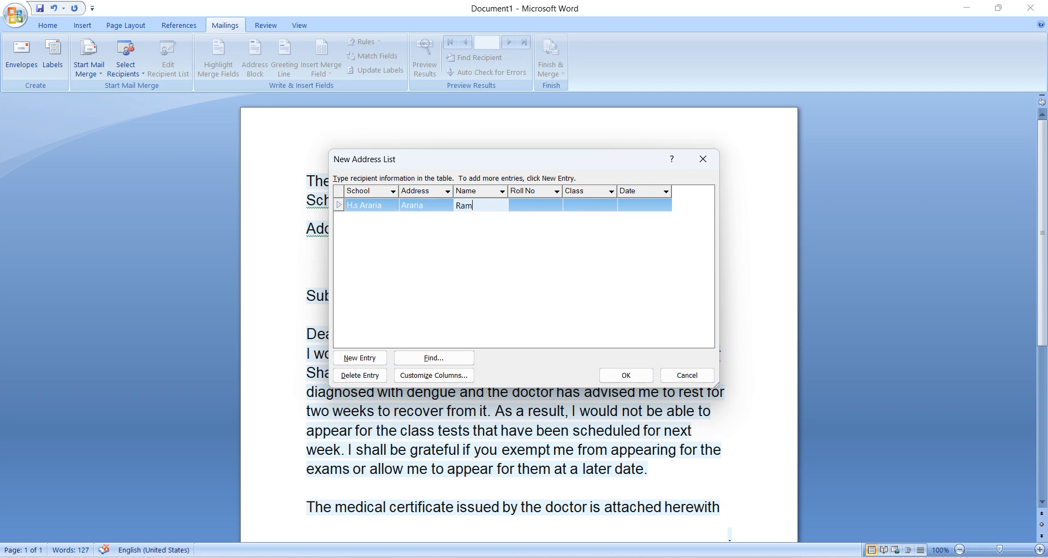
pyautogui.click(531, 208)
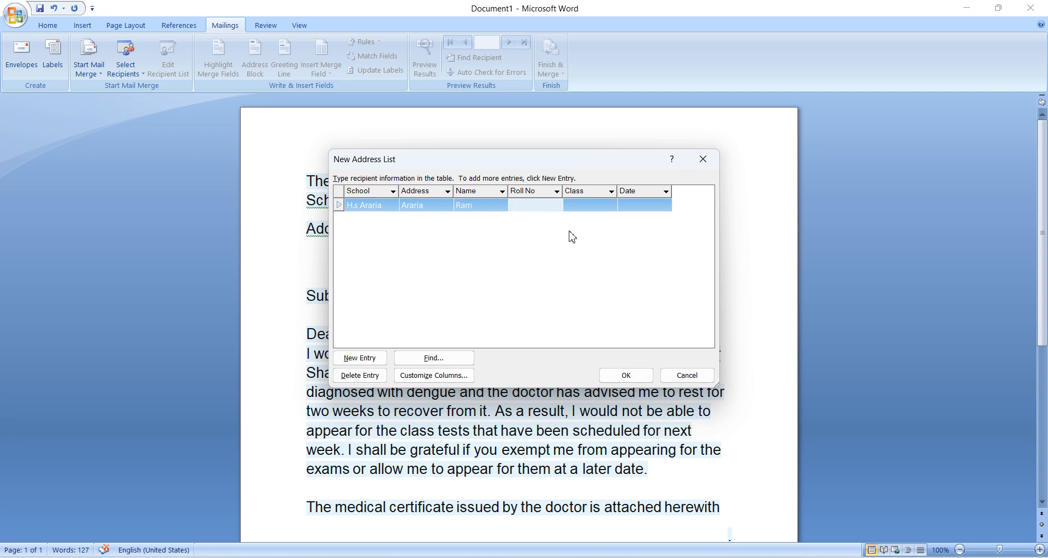
pyautogui.write('01')
pyautogui.press('Tab')
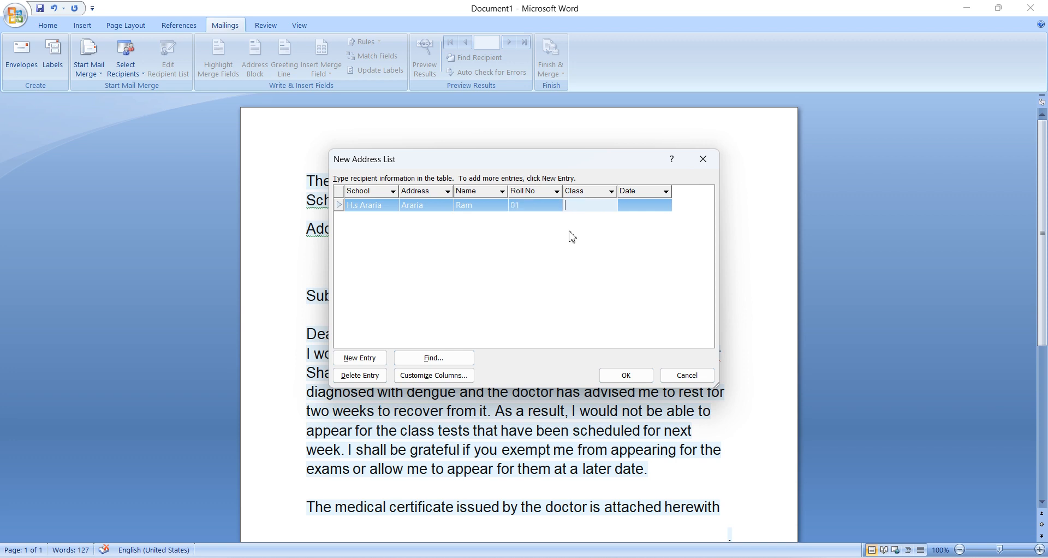
pyautogui.write('10th')
pyautogui.press('Tab')
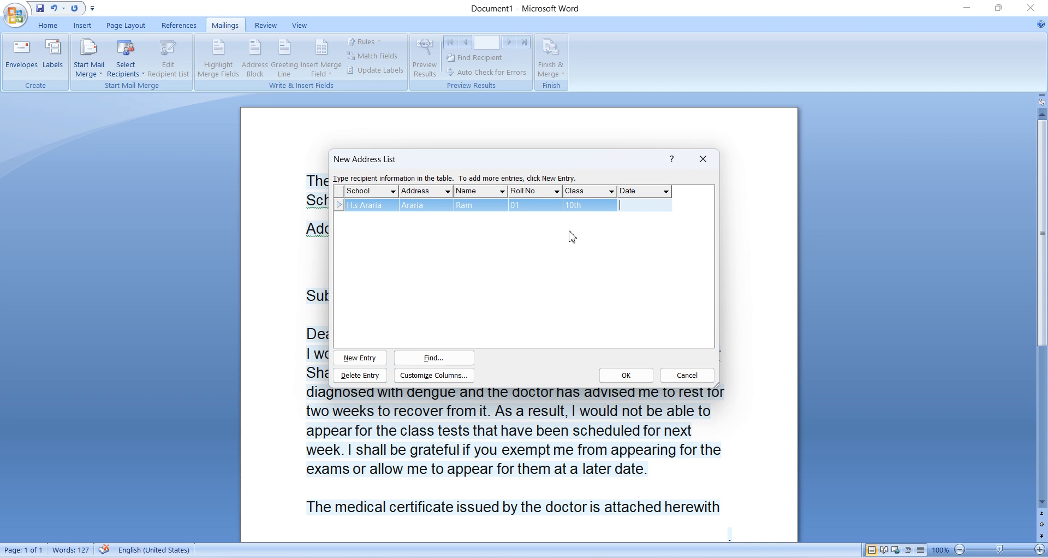
pyautogui.write('05/03/2024')
# - Add a second recipient with school H.s Forbishganj, its town as address, the student's name, roll no 02, class 10th and date 05/03/2024
pyautogui.click(358, 363)
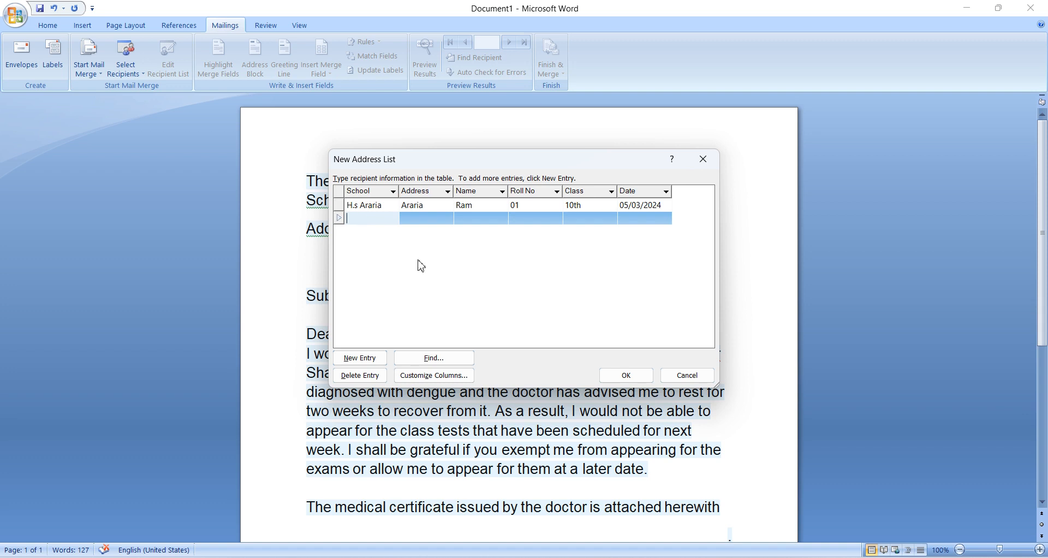
pyautogui.write('H.s Forbishganj')
pyautogui.press('Tab')
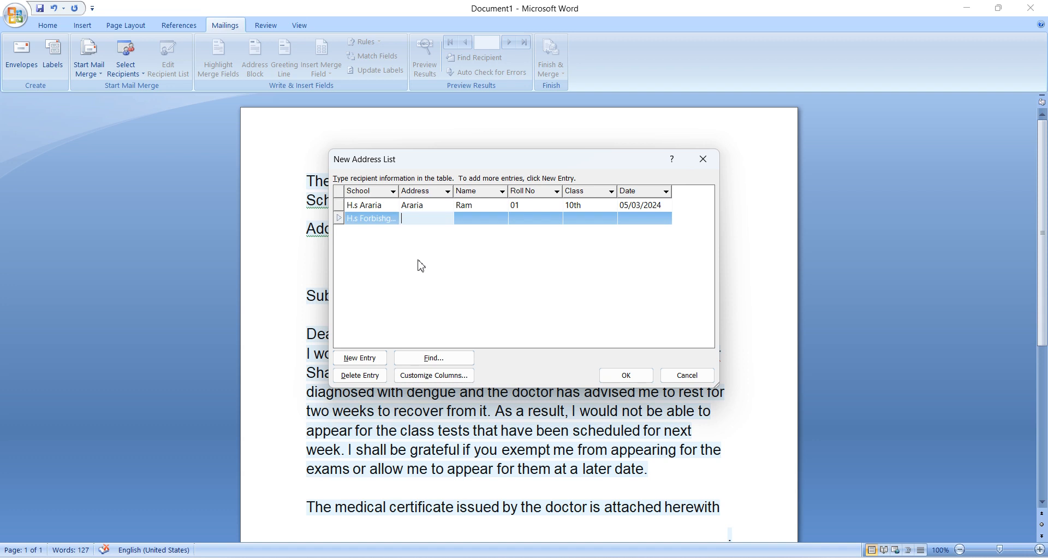
pyautogui.write('Forbishganj')
pyautogui.press('Tab')
pyautogui.write('Sonu')
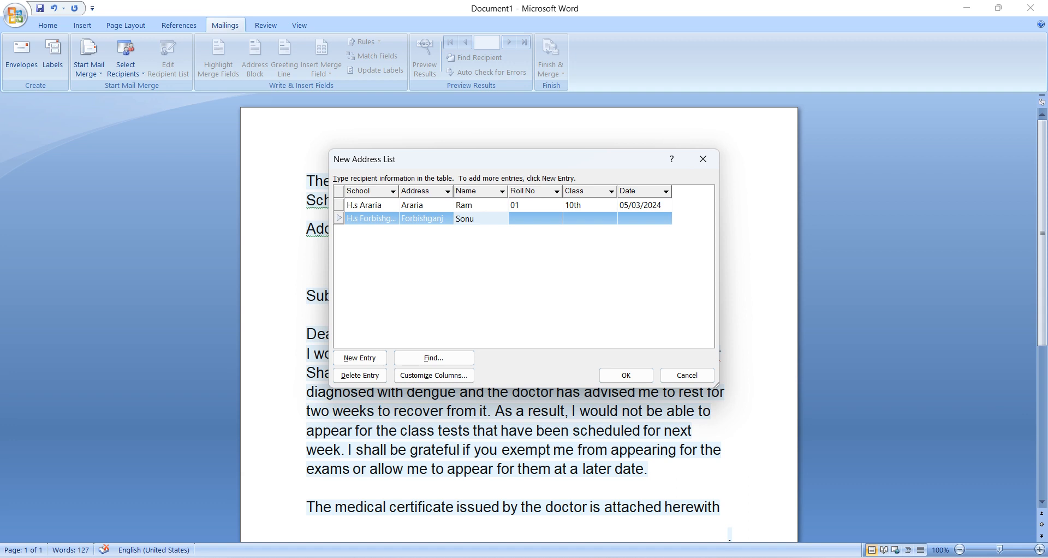
pyautogui.press('Tab')
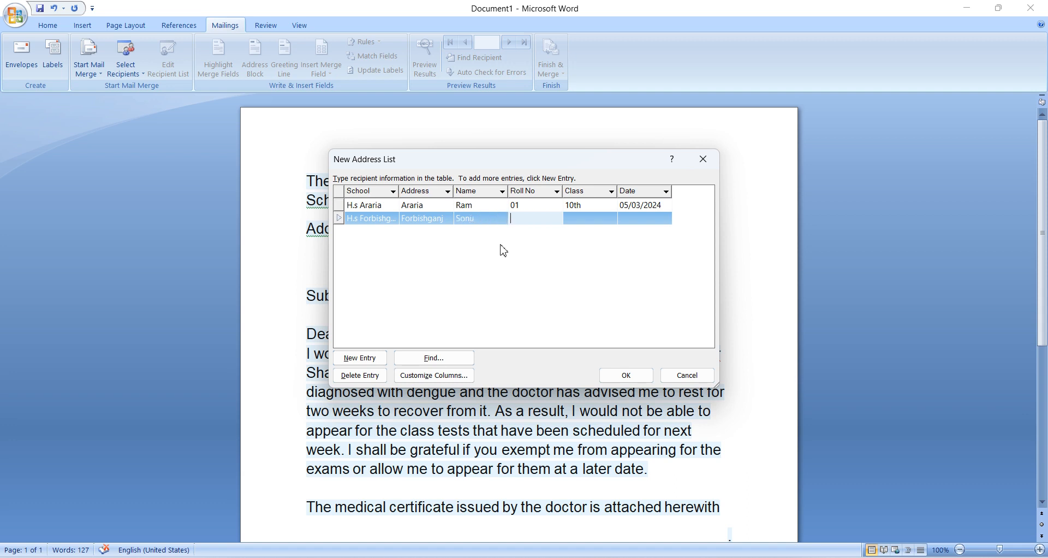
pyautogui.write('02')
pyautogui.press('Tab')
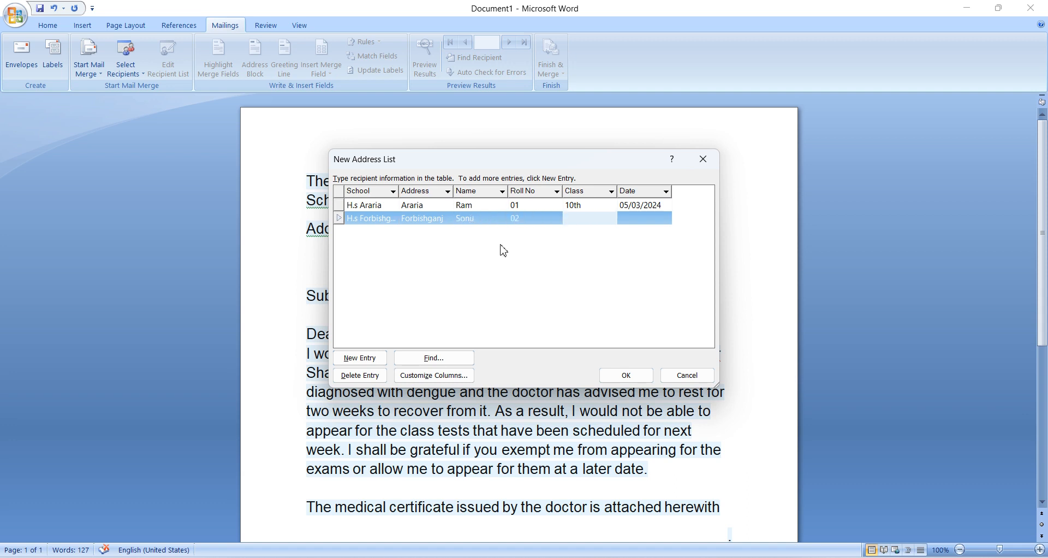
pyautogui.write('10th')
pyautogui.press('Tab')
pyautogui.write('05/')
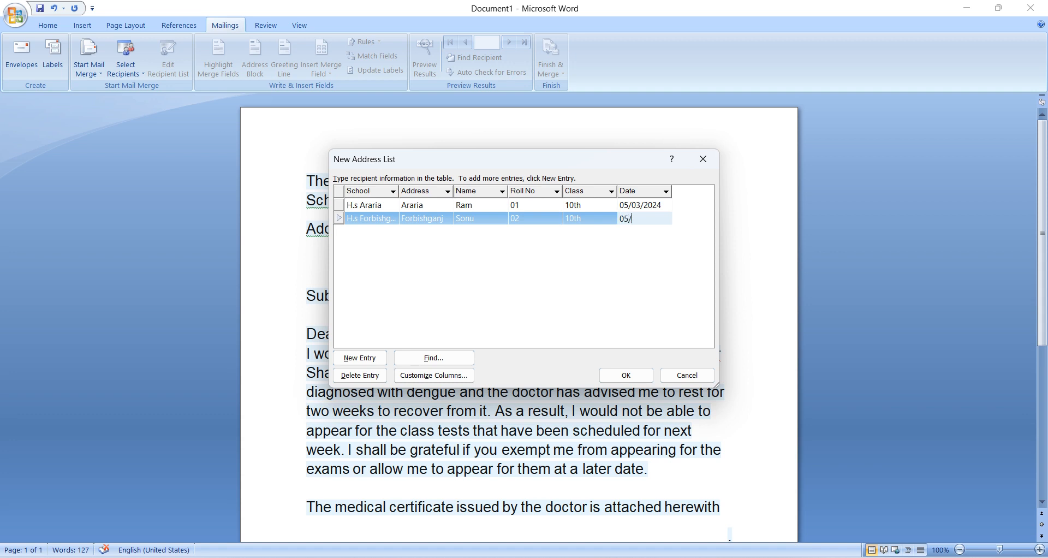
pyautogui.write('03/2024')
# - Add a third recipient with school H.s Raniganj, its town as address, the student's name, roll no 03, class 10th and date 05/03/2024
pyautogui.click(378, 360)
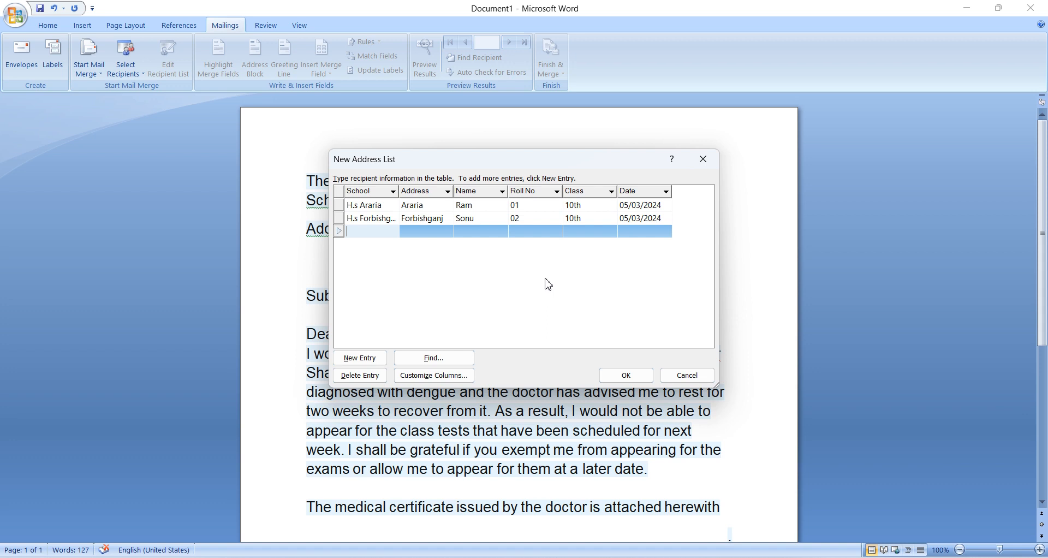
pyautogui.write('H.s Raniganj')
pyautogui.press('Tab')
pyautogui.write('Rani')
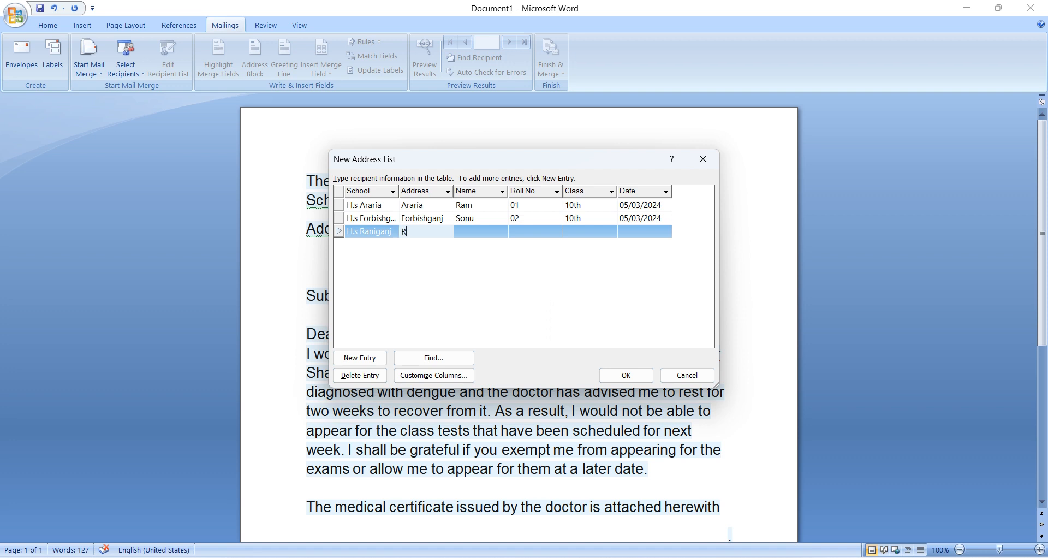
pyautogui.write('ganj')
pyautogui.press('Tab')
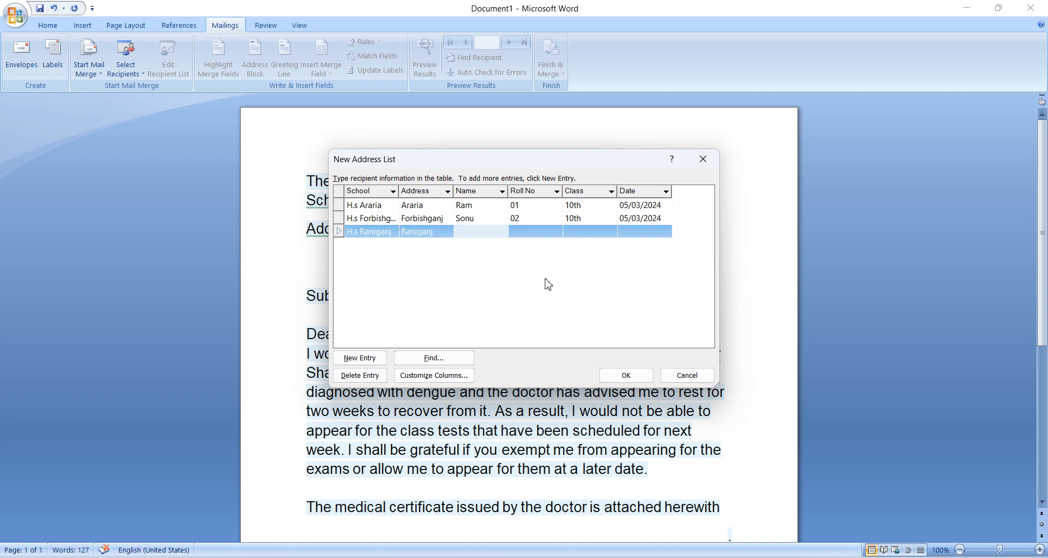
pyautogui.write('Abhishek')
pyautogui.press('Tab')
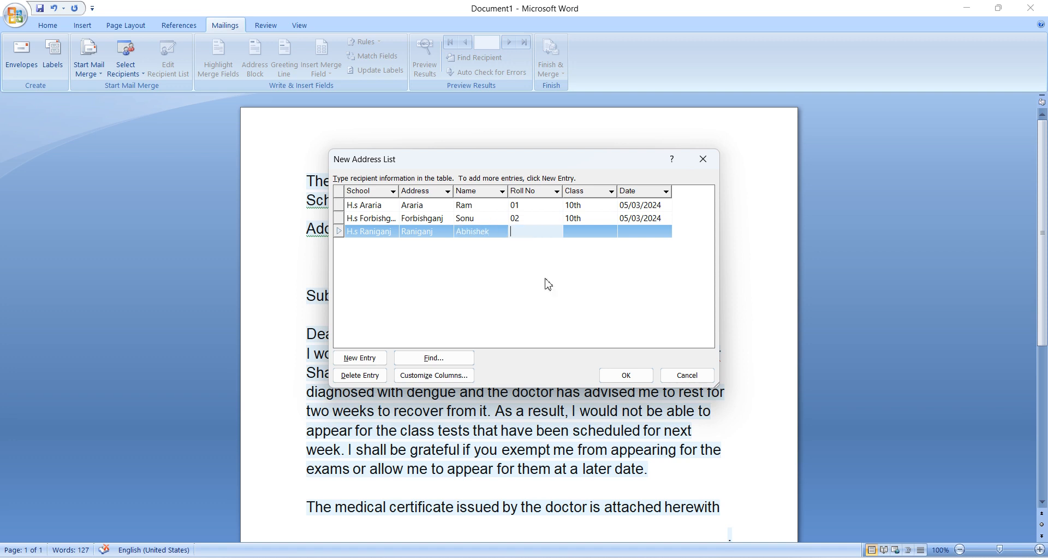
pyautogui.write('03')
pyautogui.press('Tab')
pyautogui.write('10')
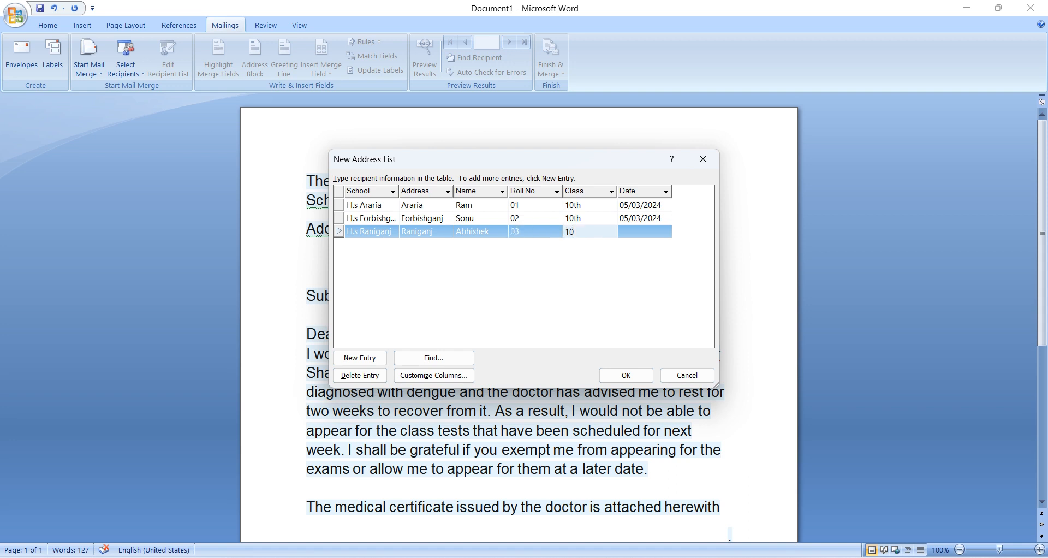
pyautogui.write('th')
pyautogui.press('Tab')
pyautogui.write('05')
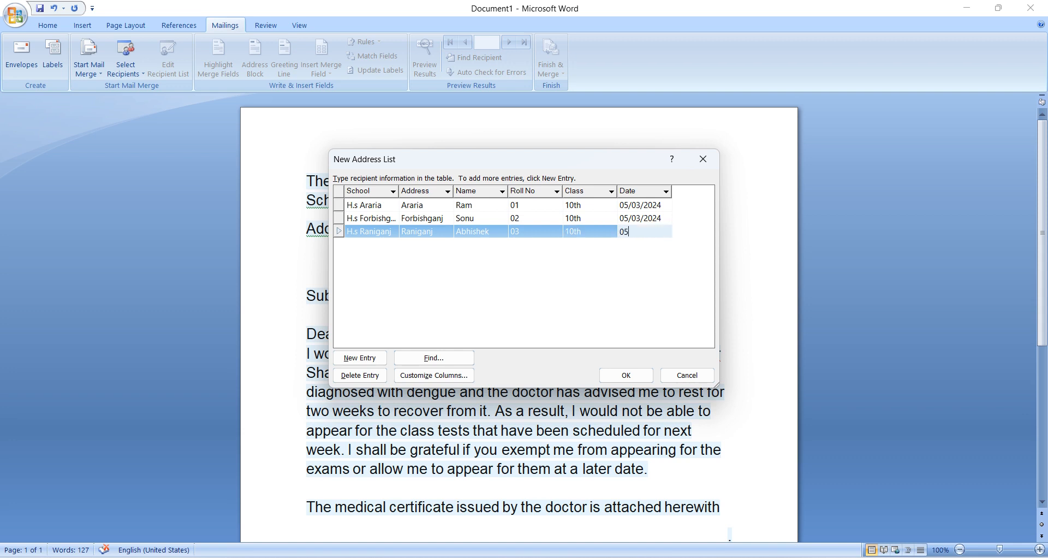
pyautogui.write('/03/2024')
# - Add a fourth recipient with school H.s Sibarbani, its town as address, the student's name, roll no 04, class 10th and date 05/03/2024
pyautogui.click(364, 358)
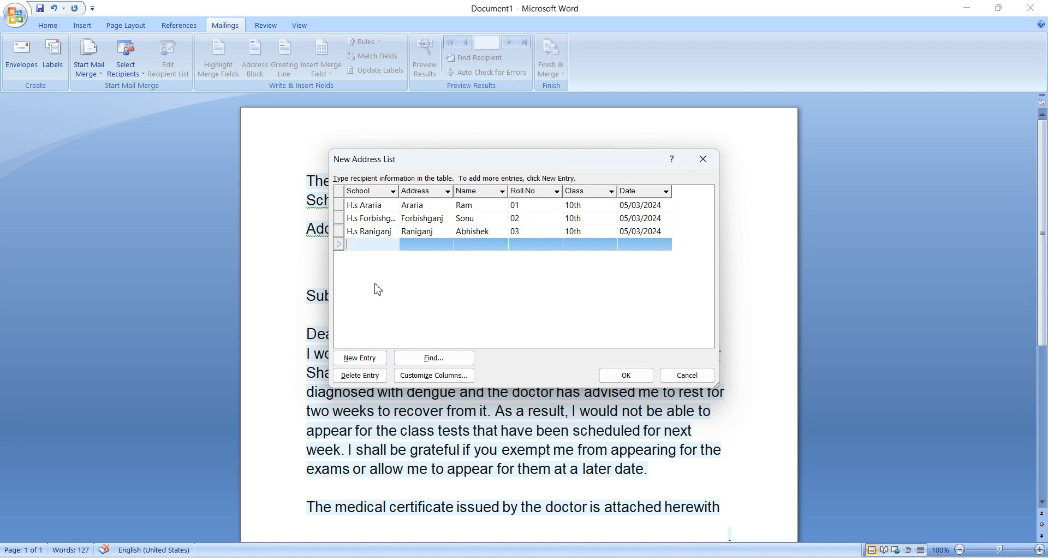
pyautogui.write('H.s Sibarbani')
pyautogui.press('Tab')
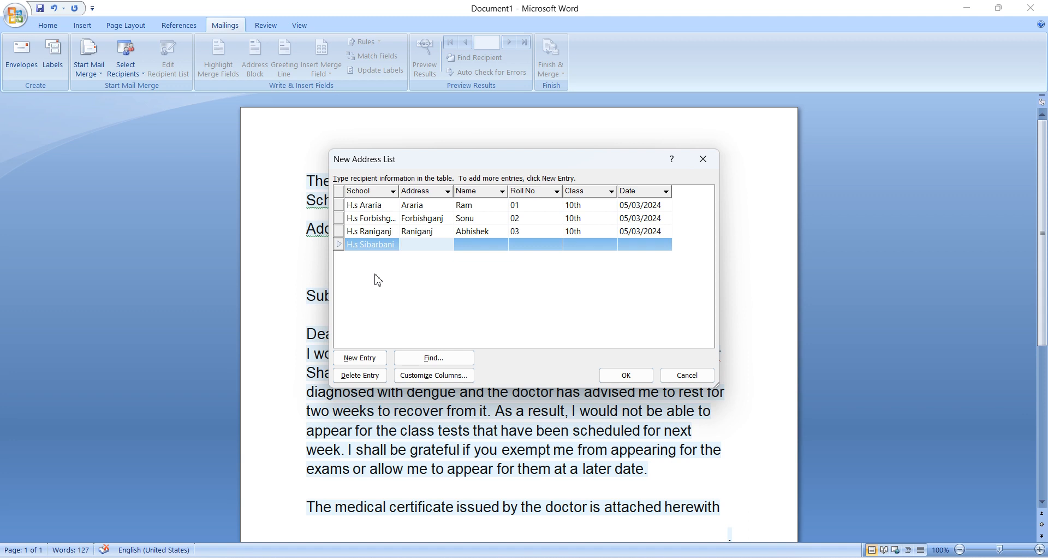
pyautogui.write('Sibarbani')
pyautogui.press('Tab')
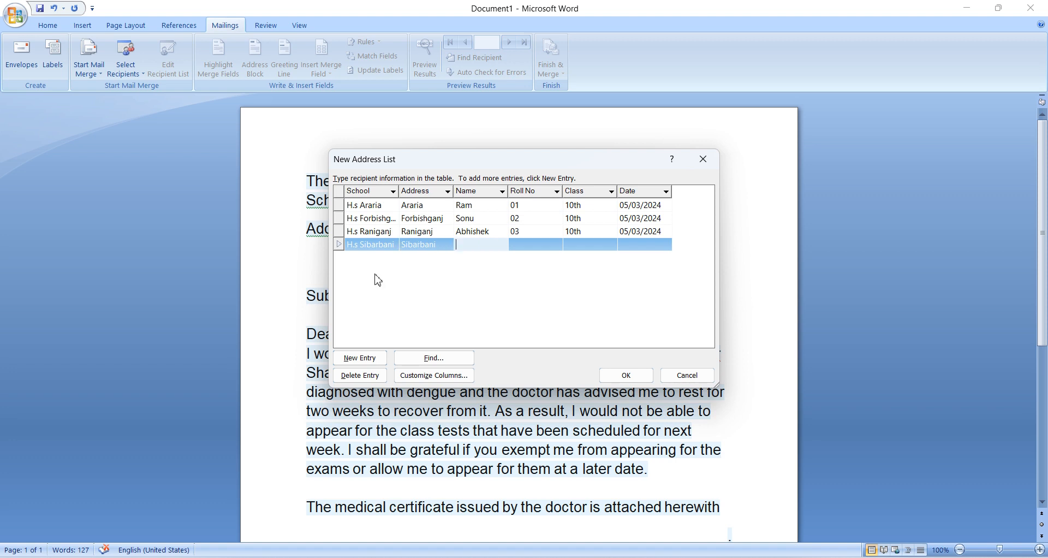
pyautogui.write('Jiten')
pyautogui.press('Tab')
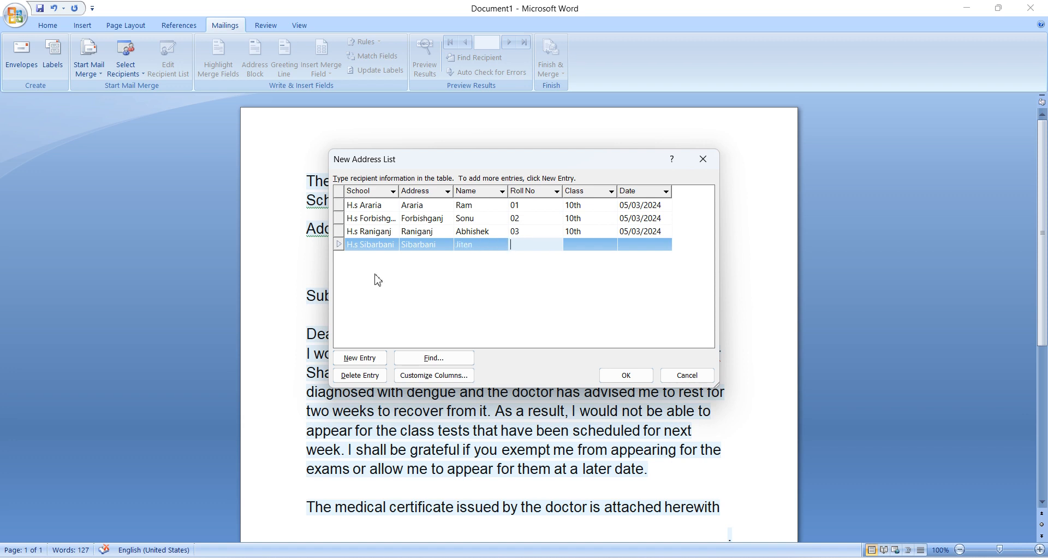
pyautogui.write('04')
pyautogui.press('Tab')
pyautogui.write('10')
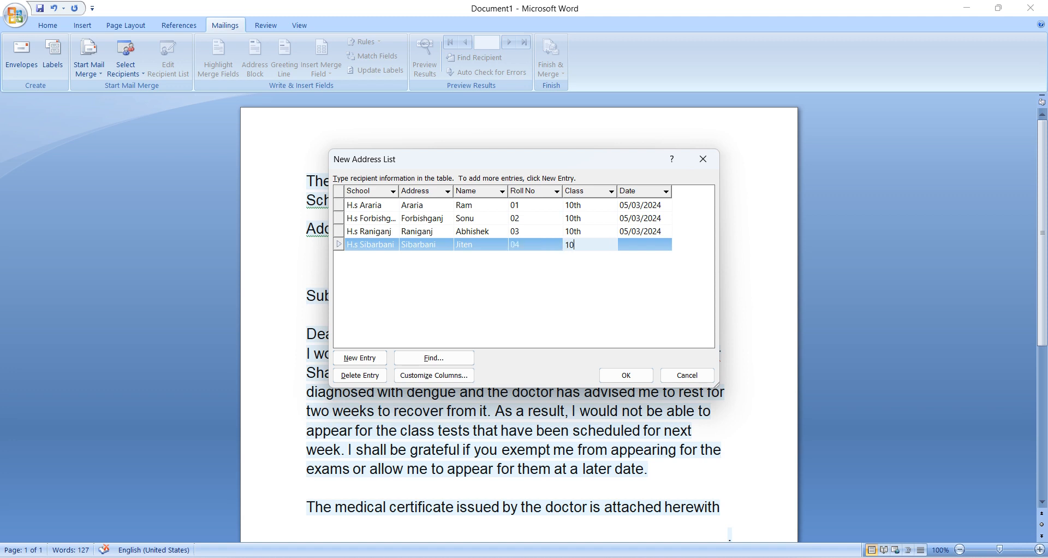
pyautogui.write('th')
pyautogui.press('Tab')
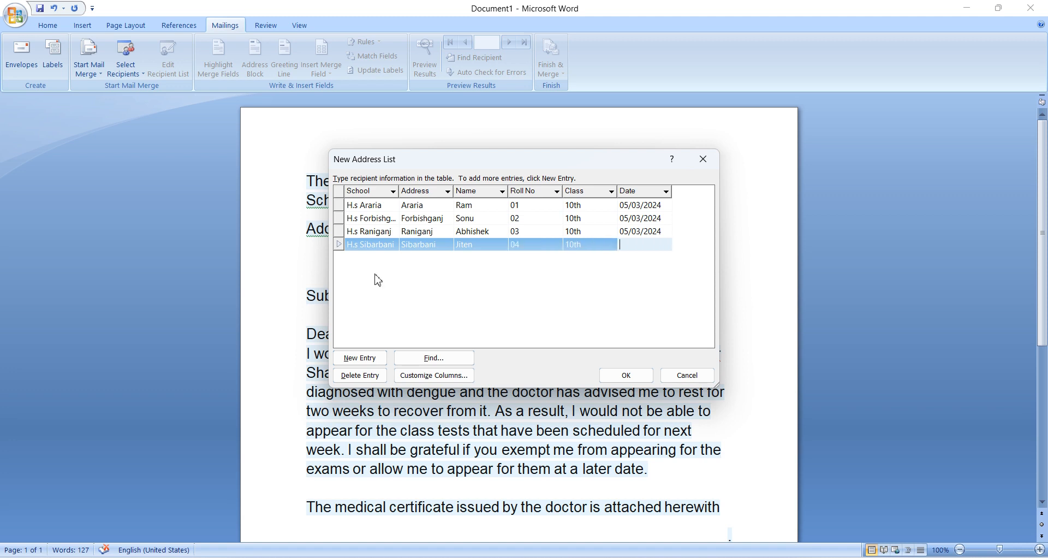
pyautogui.write('05/03/2024')
# - Add a fifth recipient with school H.s Saifganj, its town as address, the student's name, roll no 05, class 10th and date 05/03/2024
pyautogui.press('Tab')
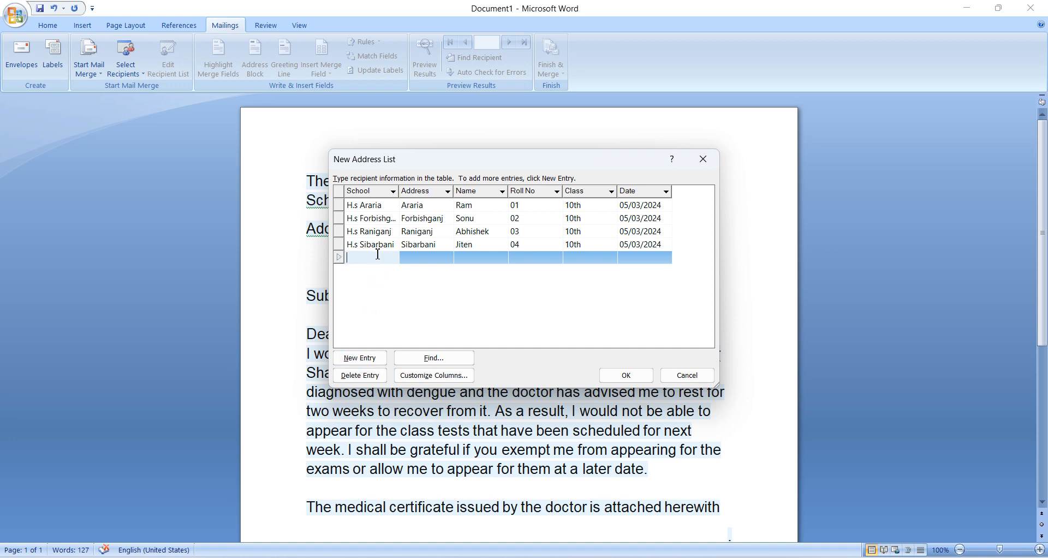
pyautogui.write('H.s')
pyautogui.write('Saifganj')
pyautogui.press('Tab')
pyautogui.write('Sa')
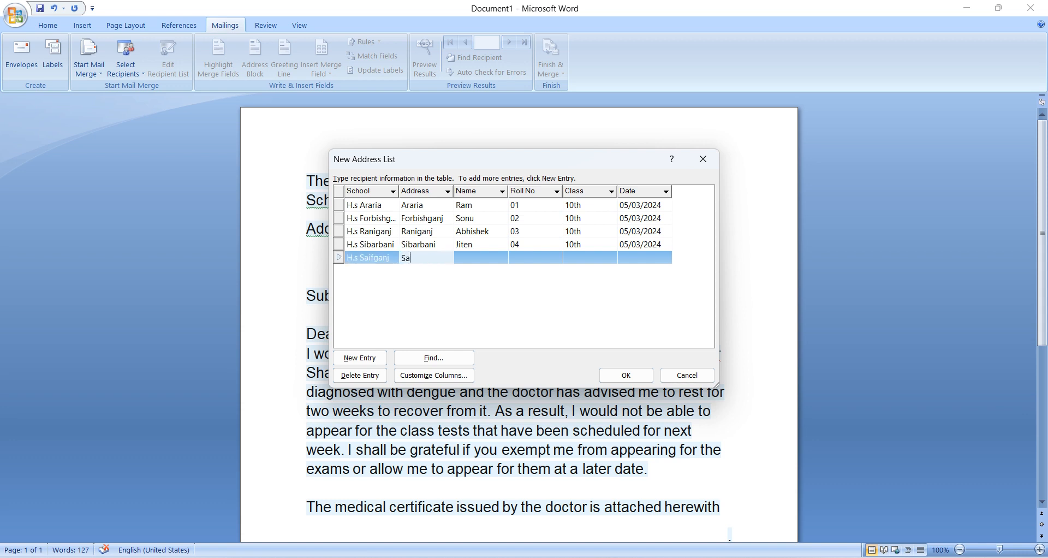
pyautogui.write('ifganj')
pyautogui.press('Tab')
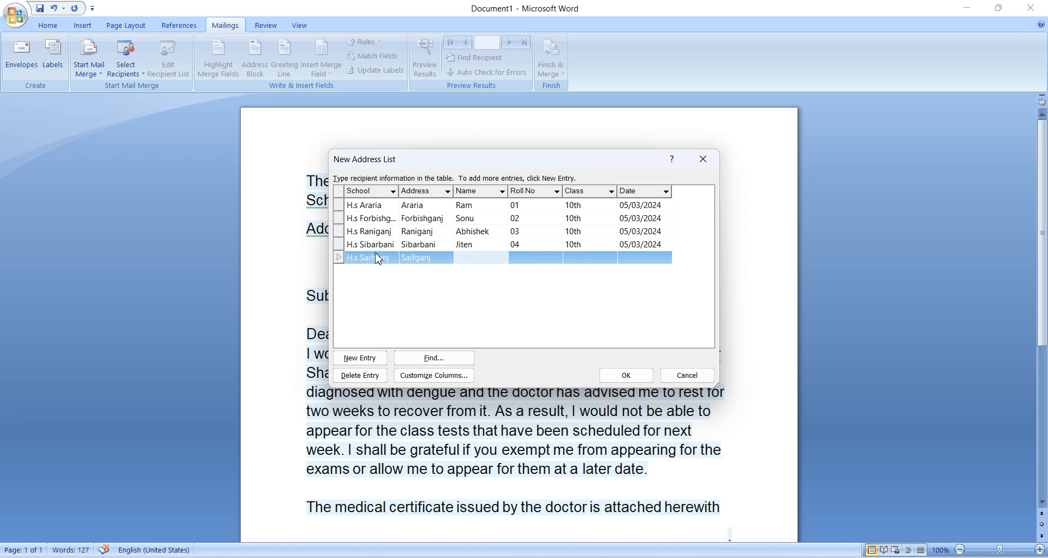
pyautogui.write('Raja')
pyautogui.press('Tab')
pyautogui.write('05')
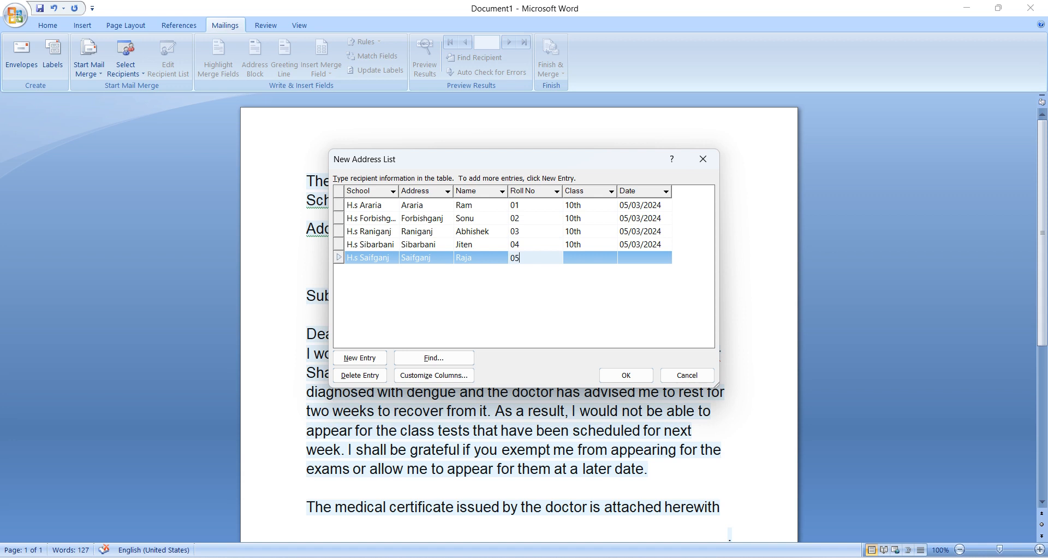
pyautogui.press('Tab')
pyautogui.write('10th')
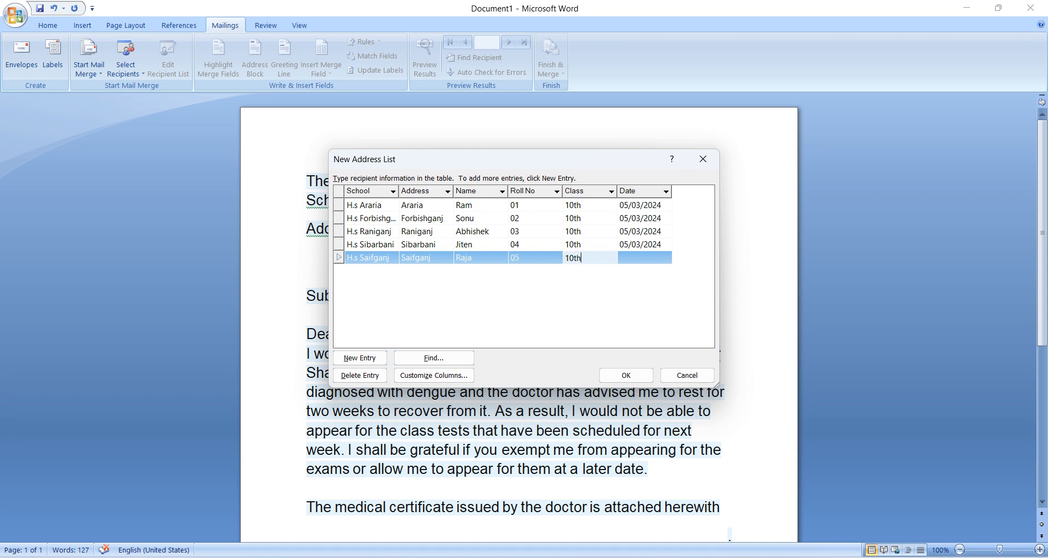
pyautogui.press('Tab')
pyautogui.write('05/03/2024')
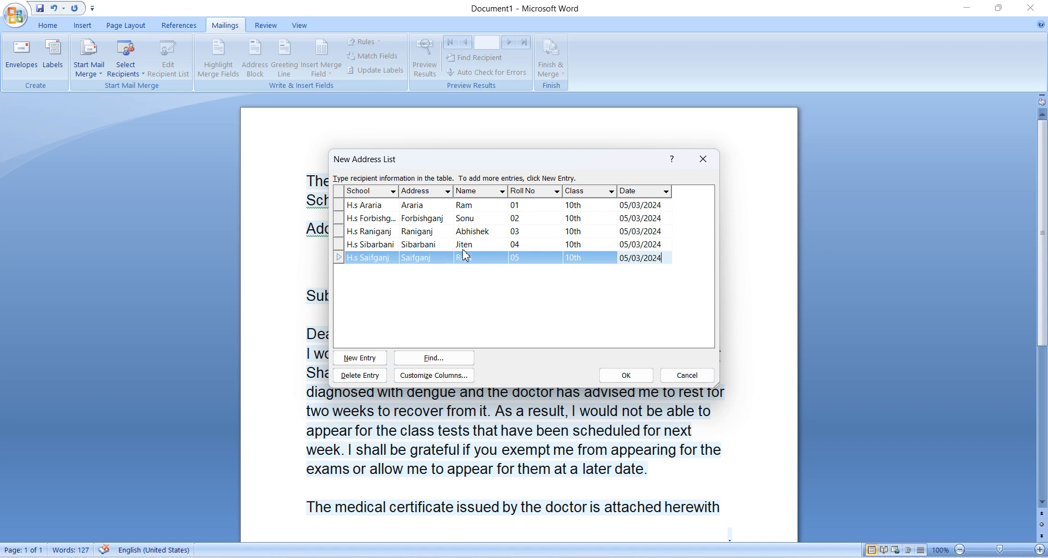
# - Finish the address list and save it in My Data Sources under the file name 12
pyautogui.click(626, 376)
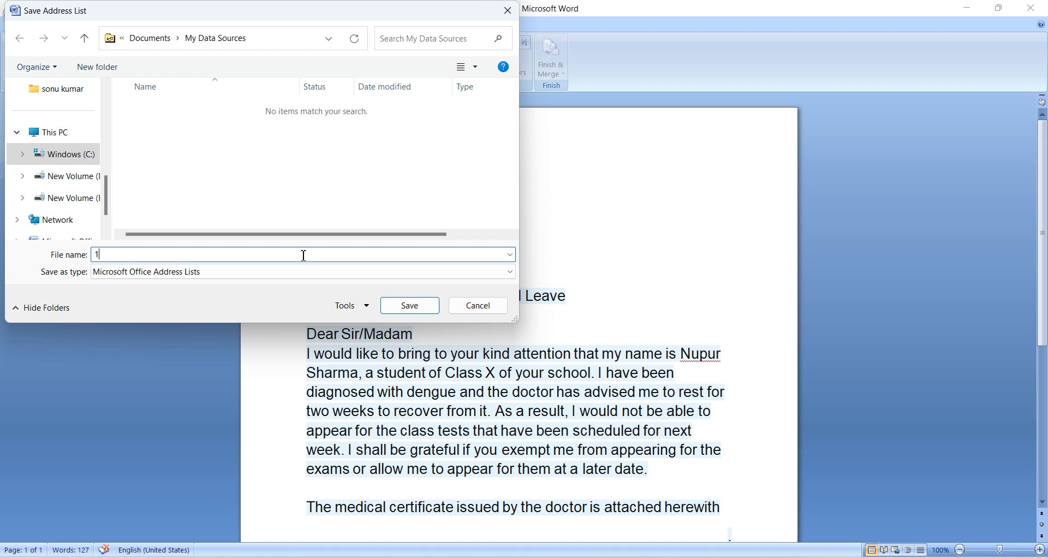
pyautogui.write('2')
pyautogui.click(426, 310)
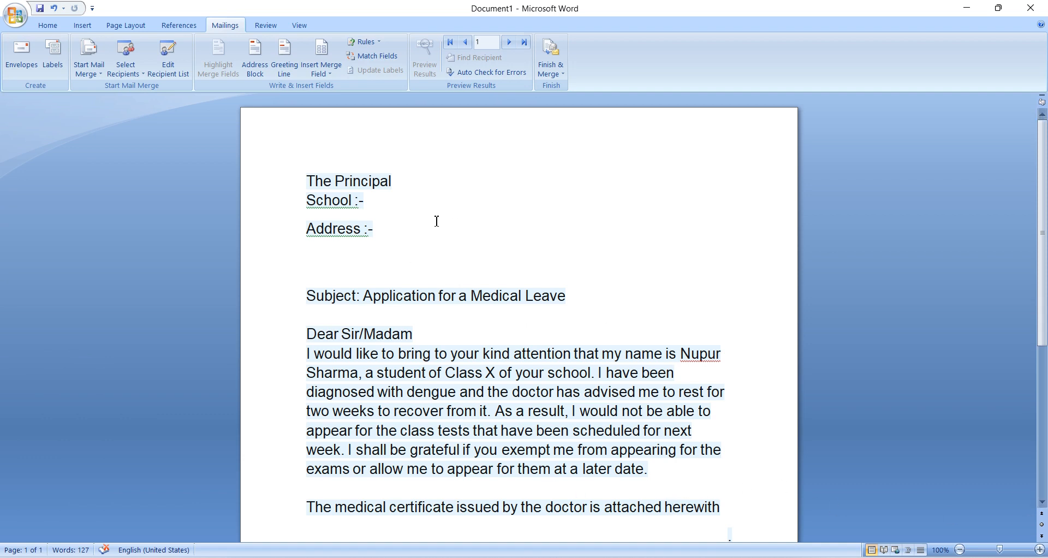
# - Insert a blank line above the Name label in the closing and another between "The Principal" and the School label
pyautogui.click(400, 204)
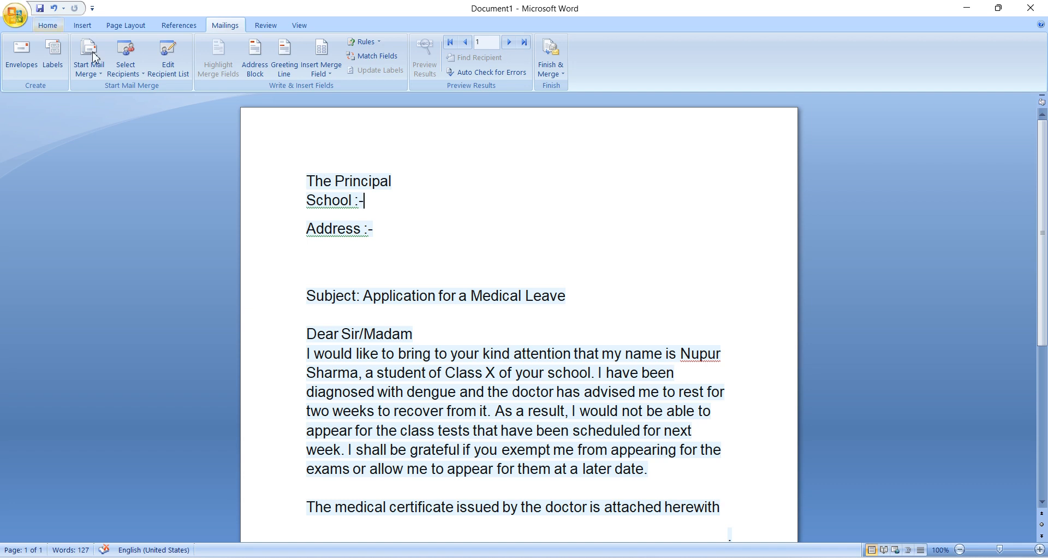
pyautogui.scroll(-1, 564, 419)
pyautogui.scroll(-2, 564, 418)
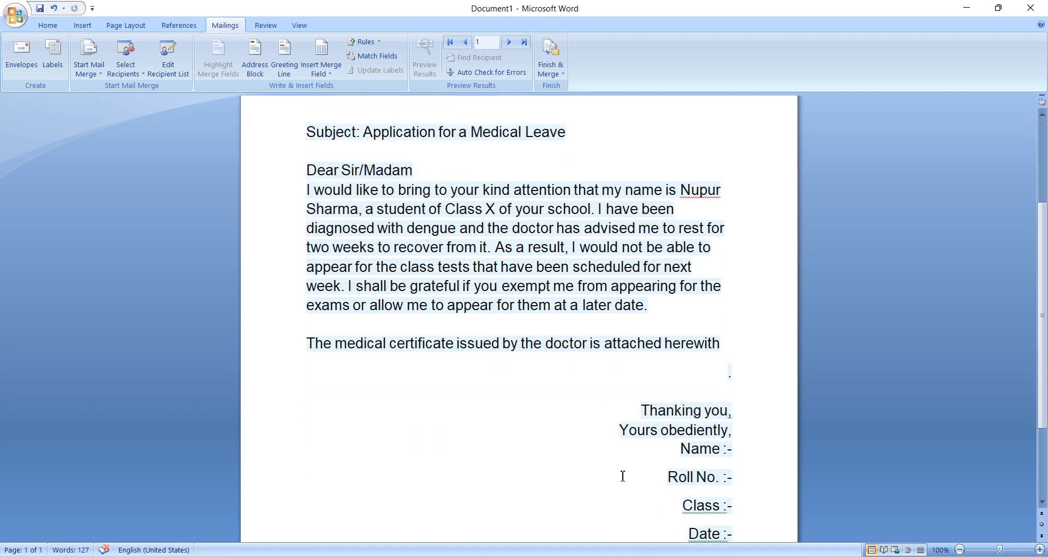
pyautogui.scroll(-1, 623, 476)
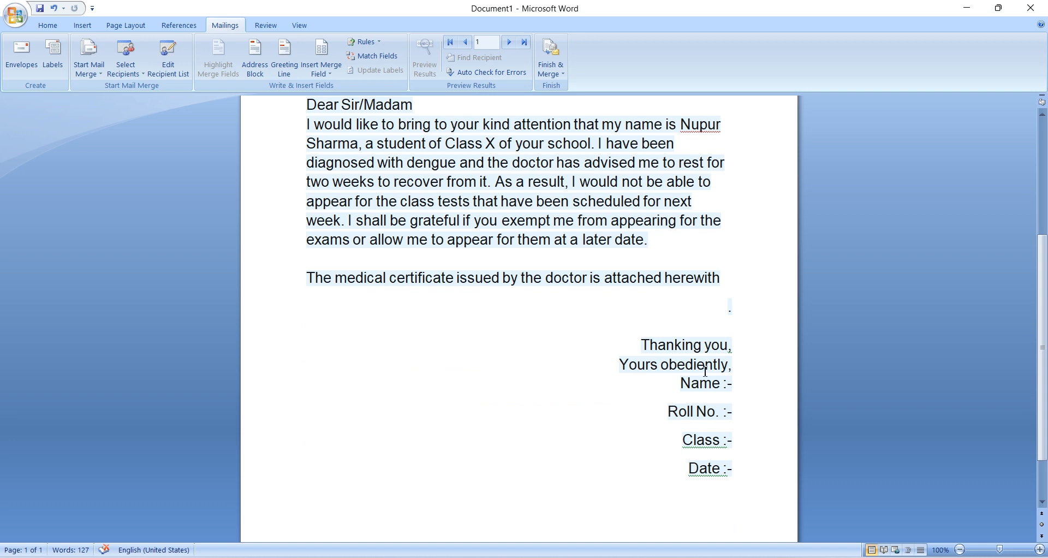
pyautogui.press('Return')
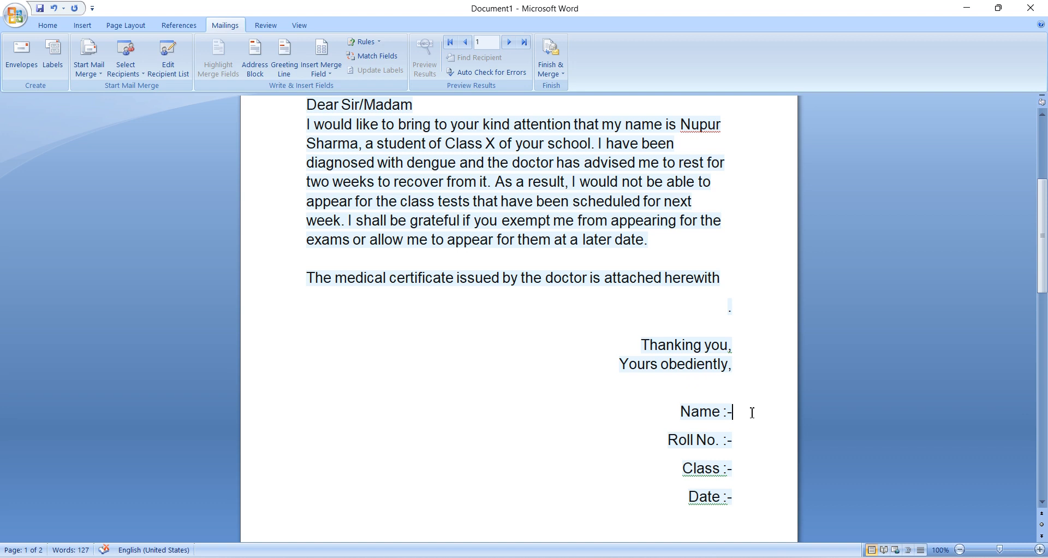
pyautogui.scroll(5, 646, 377)
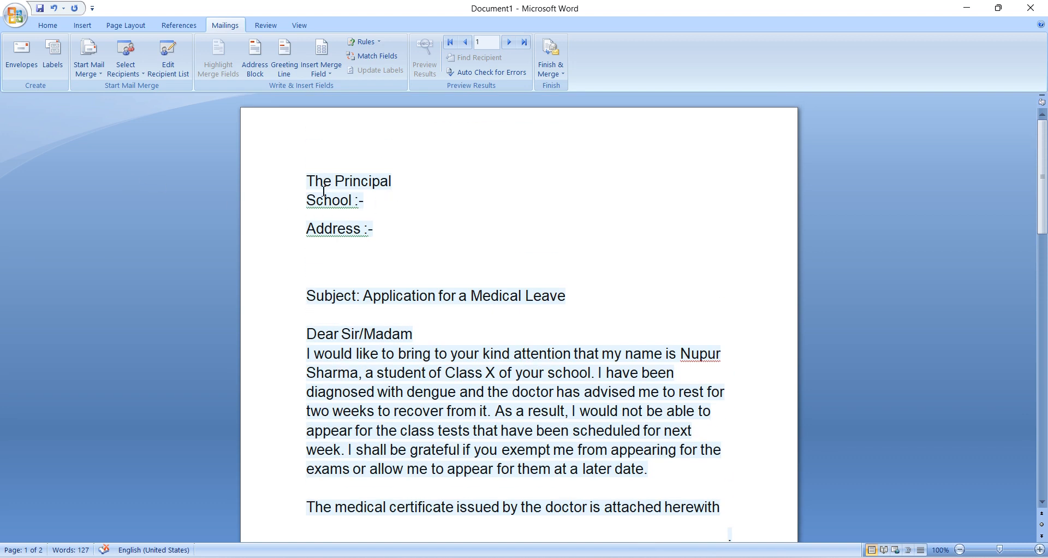
pyautogui.click(407, 179)
pyautogui.press('Return')
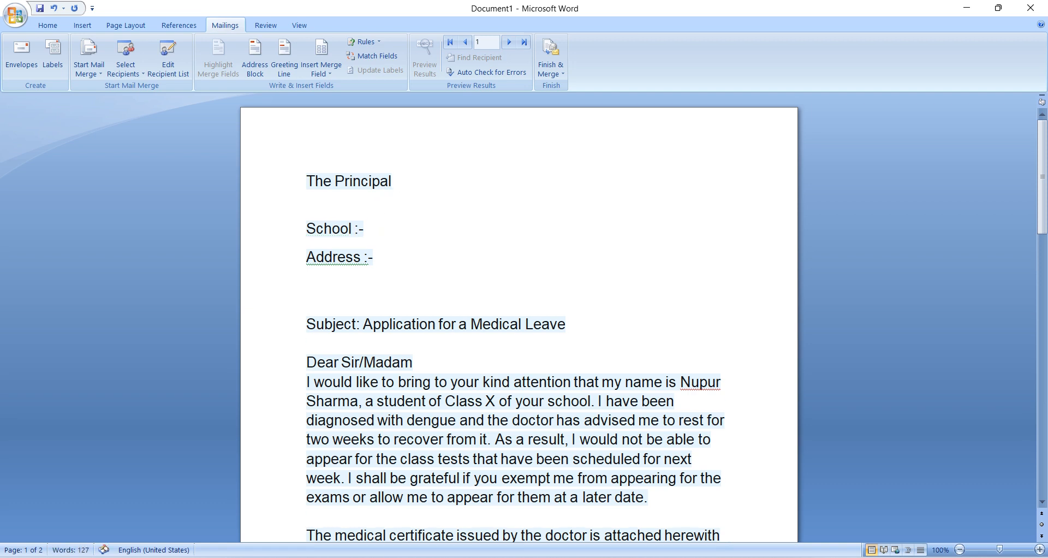
# - Insert the School merge field directly after the "School :-" label
pyautogui.click(378, 229)
pyautogui.click(333, 81)
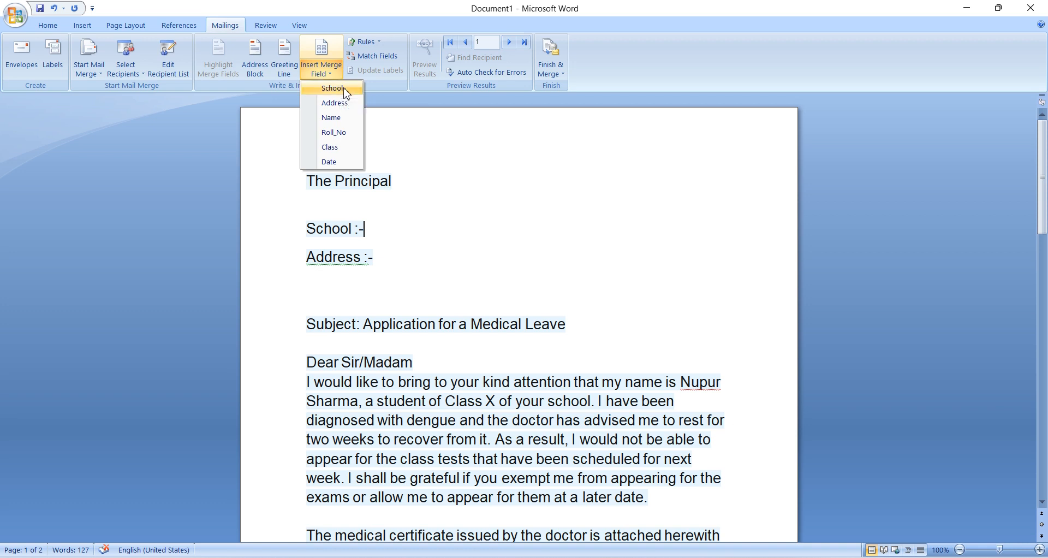
pyautogui.click(345, 94)
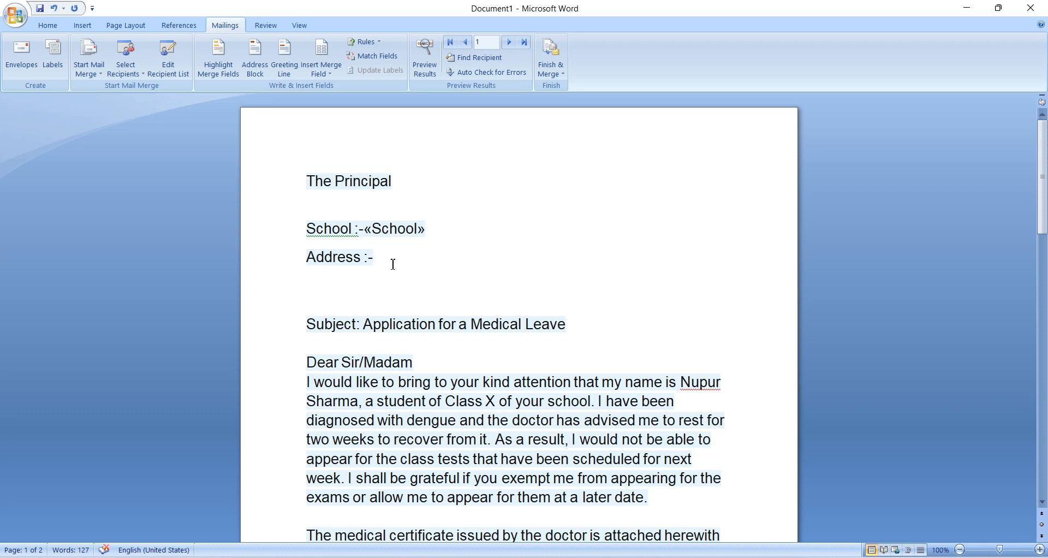
# - Insert the Address merge field after the "Address :-" label and the Name merge field after "Name :-" in the closing
pyautogui.click(334, 75)
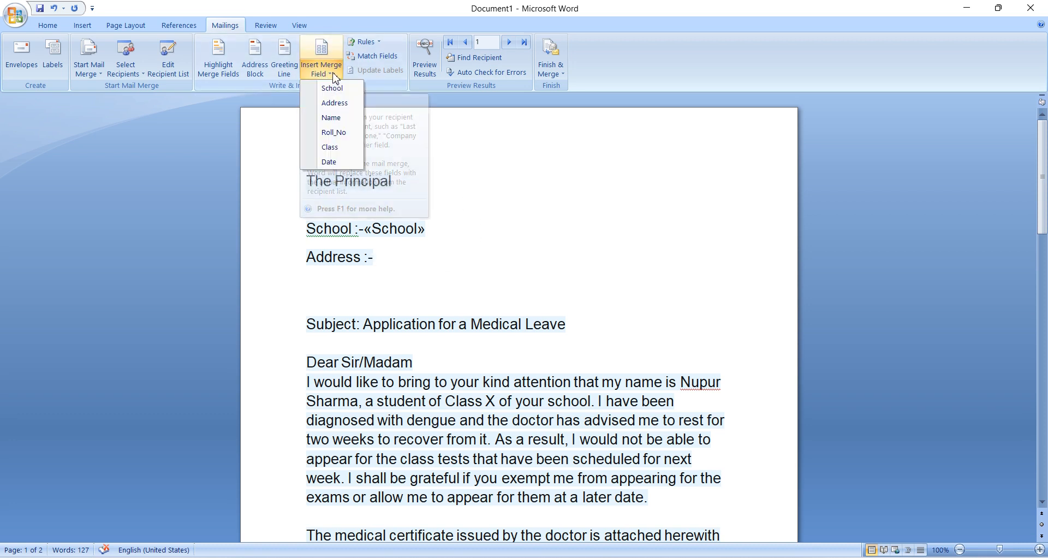
pyautogui.click(335, 103)
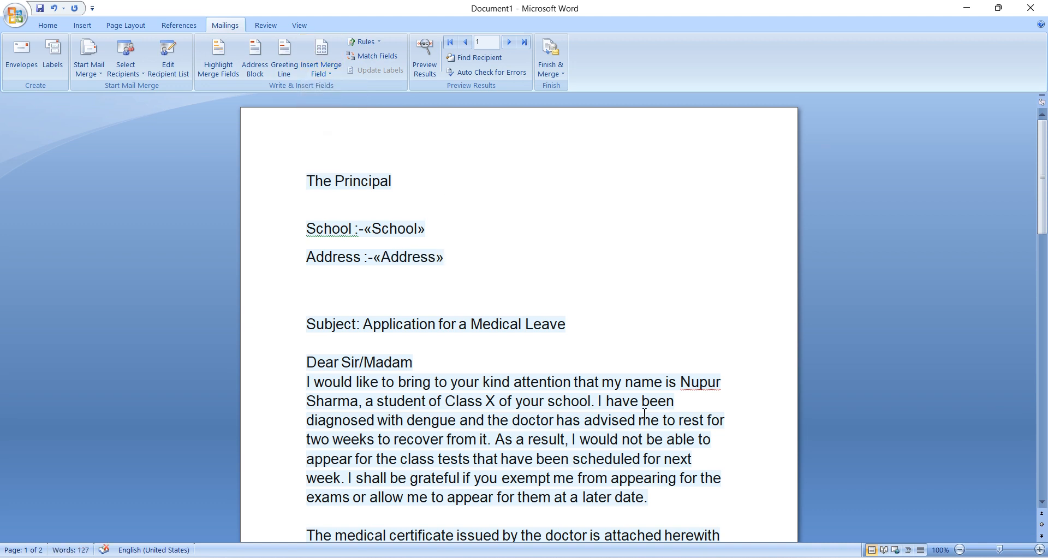
pyautogui.scroll(-4, 653, 389)
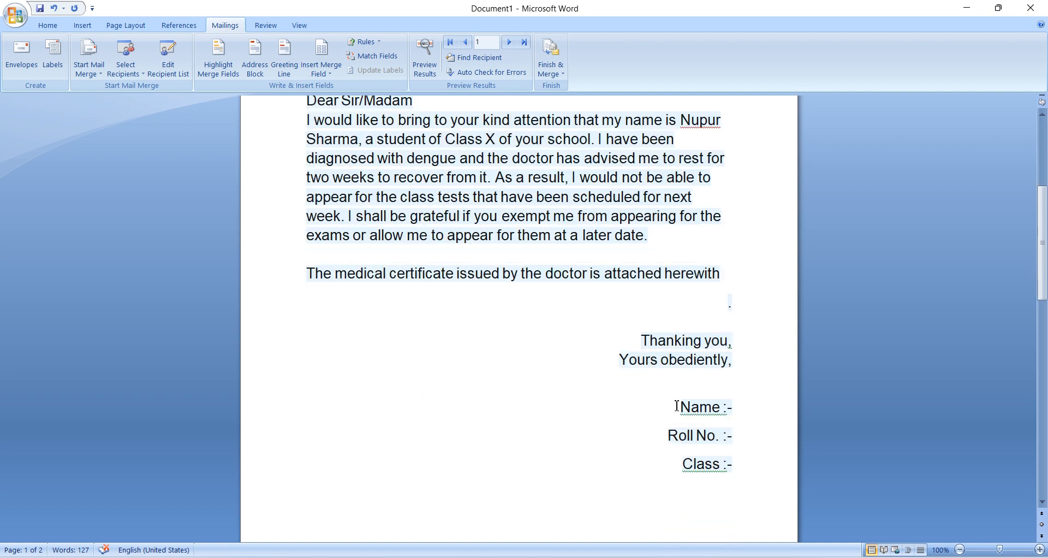
pyautogui.click(741, 408)
pyautogui.click(333, 82)
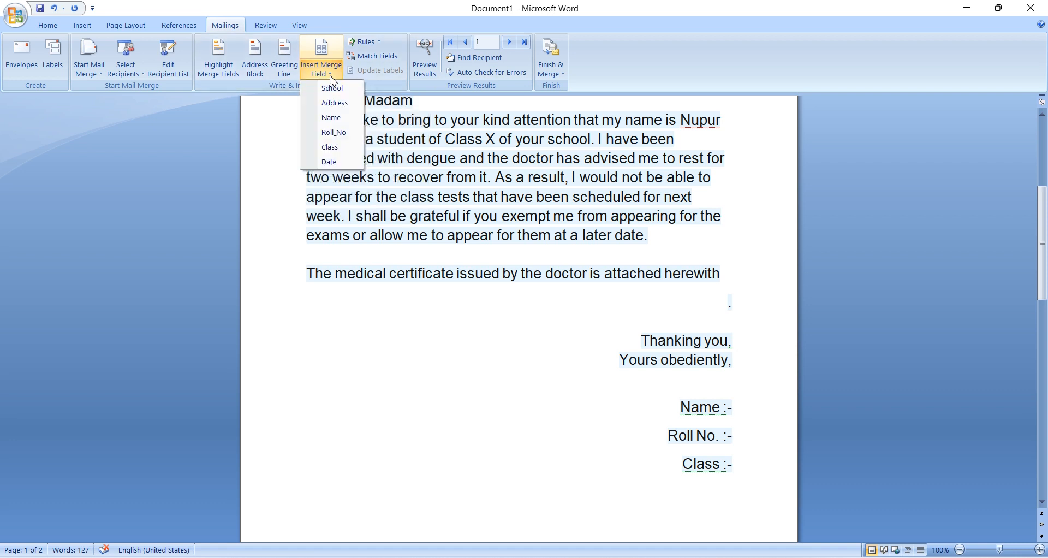
pyautogui.click(342, 117)
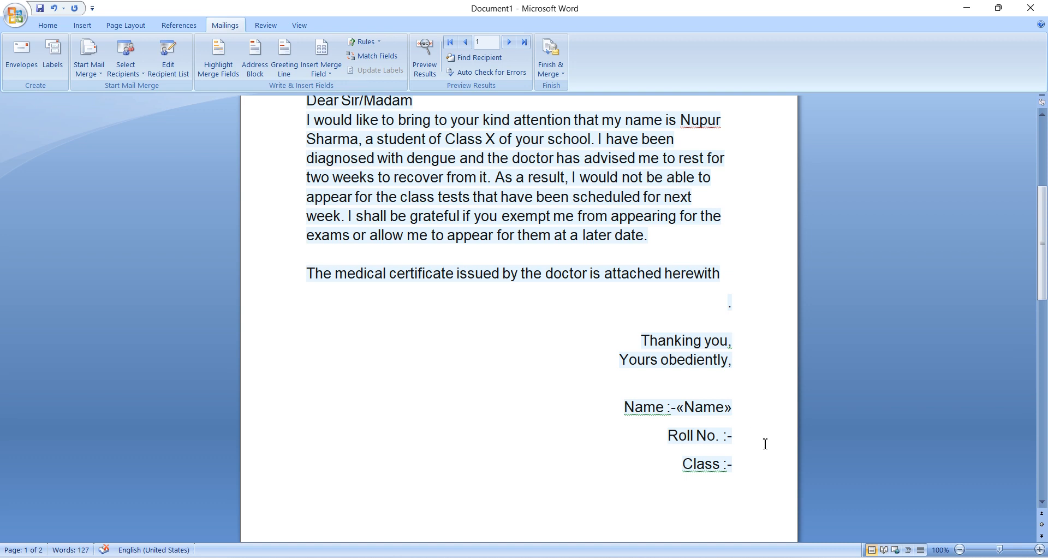
# - Insert the Roll_No merge field after the "Roll No. :-" label and the Class merge field after "Class :-"
pyautogui.click(332, 76)
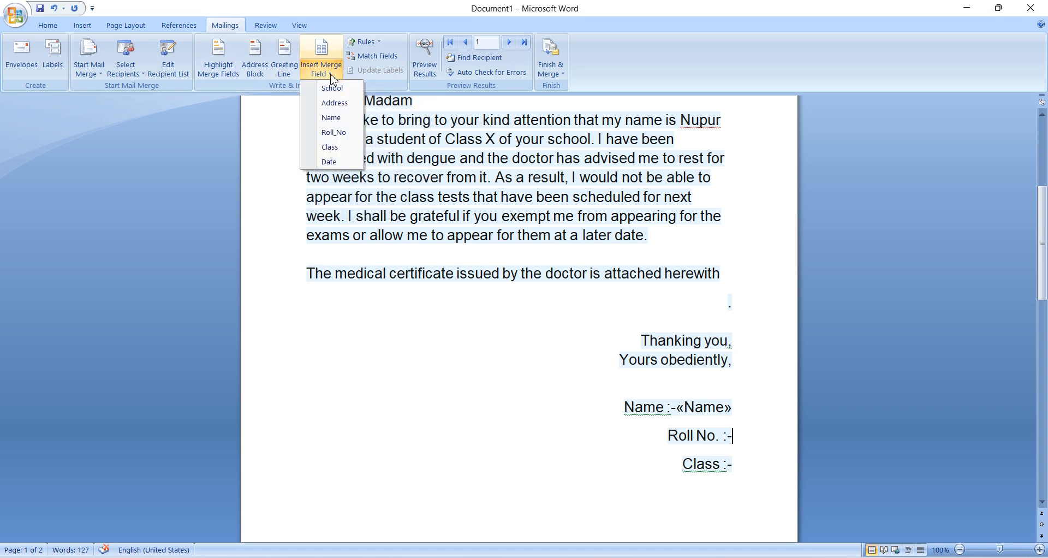
pyautogui.click(353, 134)
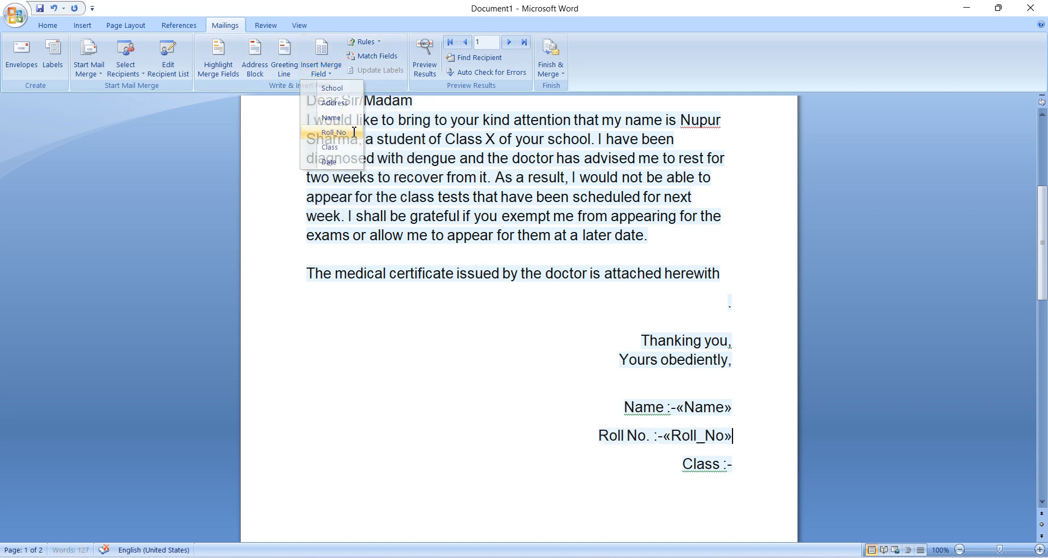
pyautogui.click(738, 461)
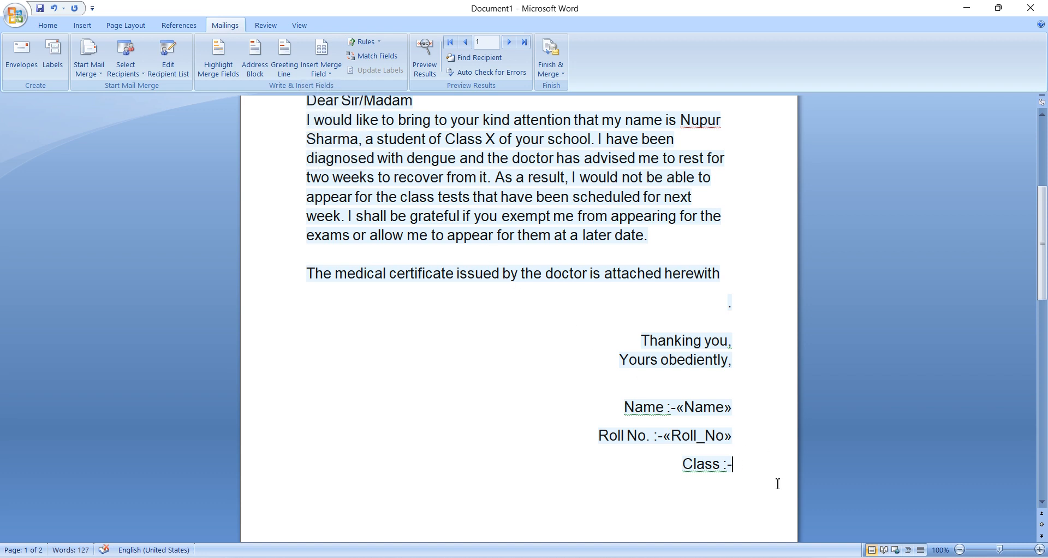
pyautogui.scroll(-1, 759, 473)
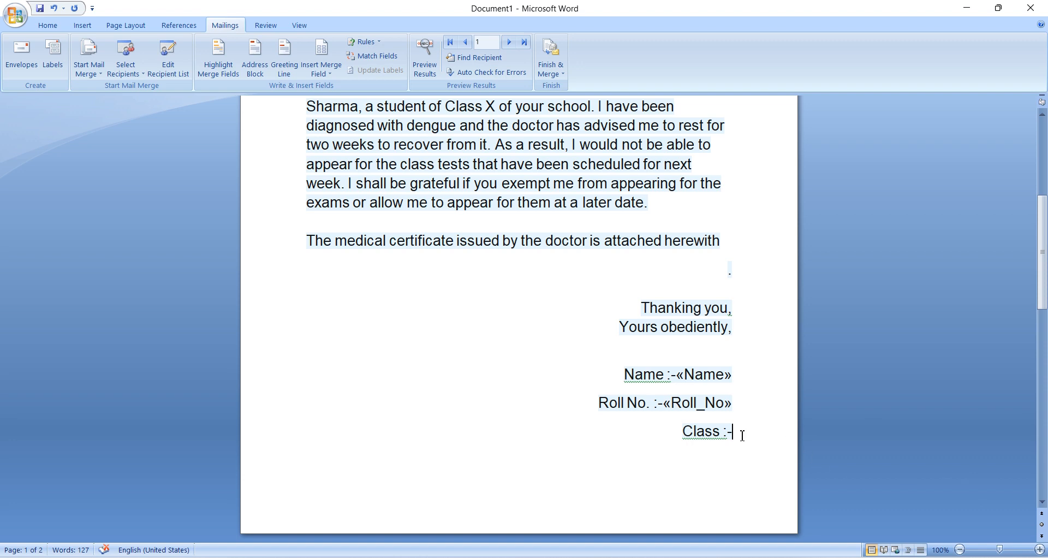
pyautogui.click(331, 75)
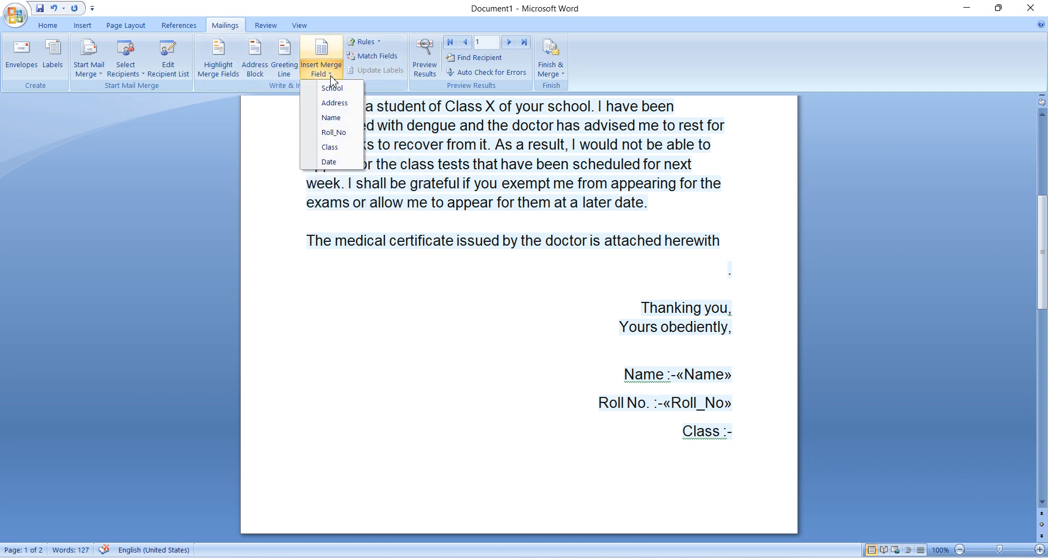
pyautogui.click(354, 154)
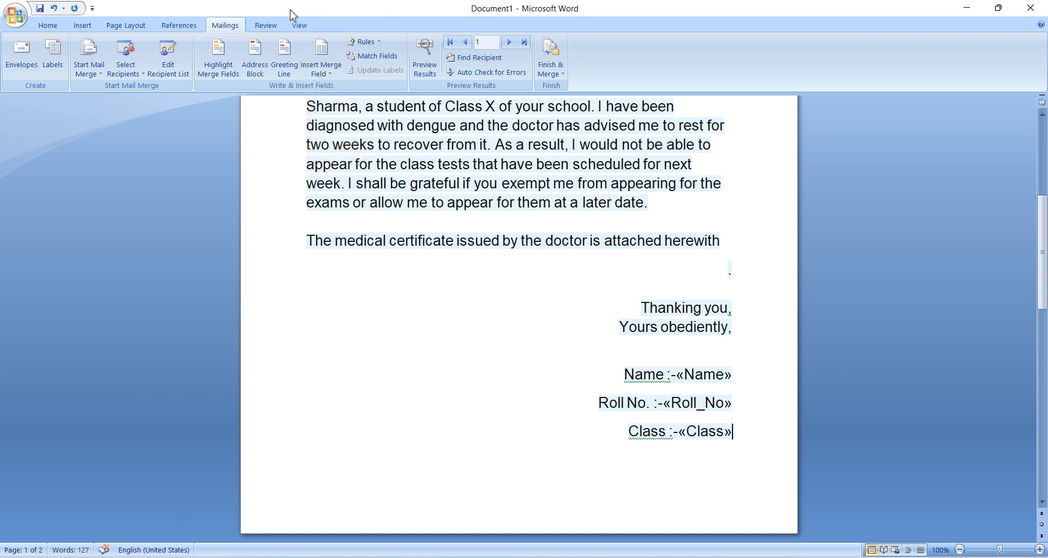
# - Show the ruler and shrink the bottom page margin enough to fit the Date line on the first page
pyautogui.click(305, 29)
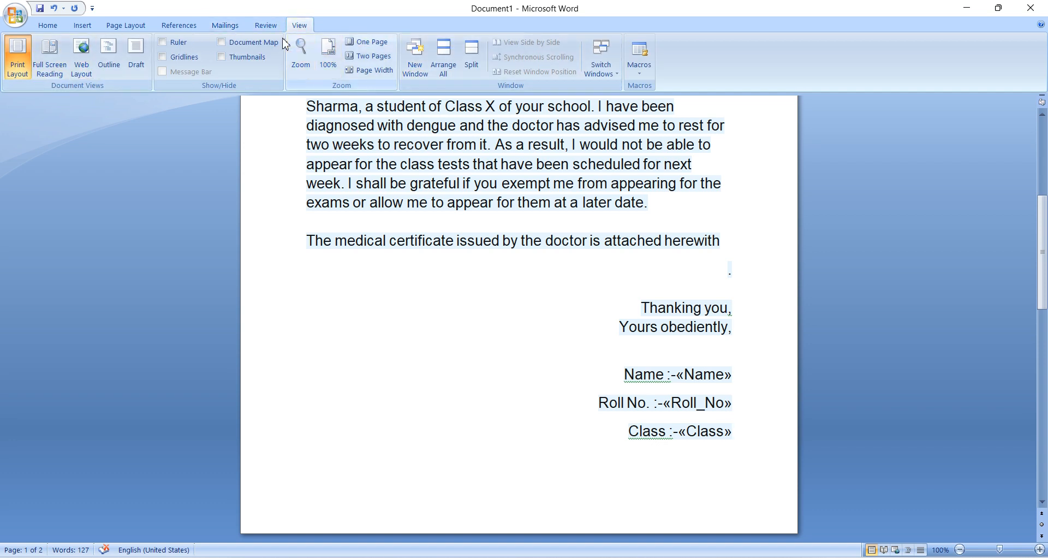
pyautogui.click(178, 42)
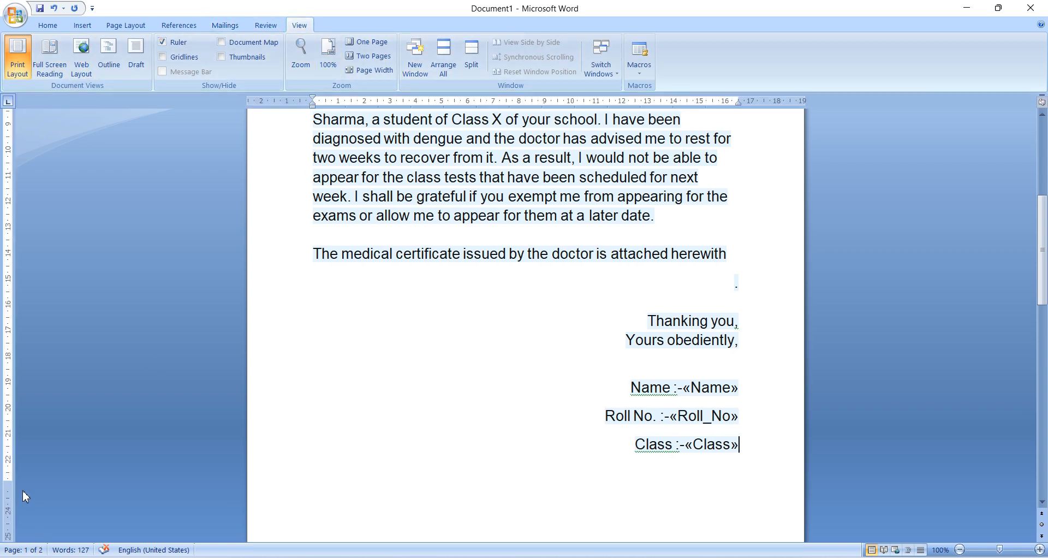
pyautogui.moveTo(8, 481); pyautogui.dragTo(8, 514)
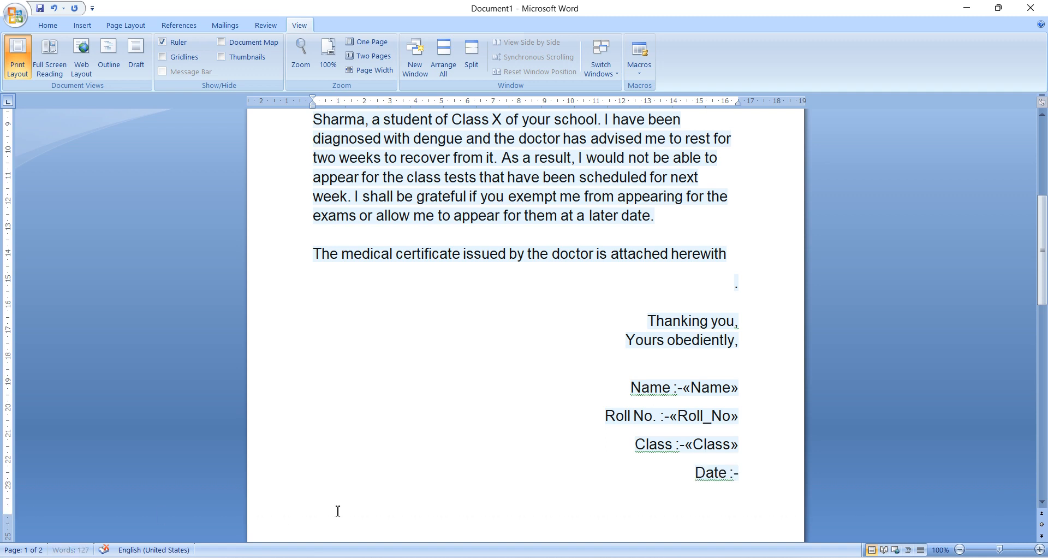
# - Insert the Date merge field directly after the "Date :-" label in the closing
pyautogui.click(743, 459)
pyautogui.click(748, 476)
pyautogui.click(226, 27)
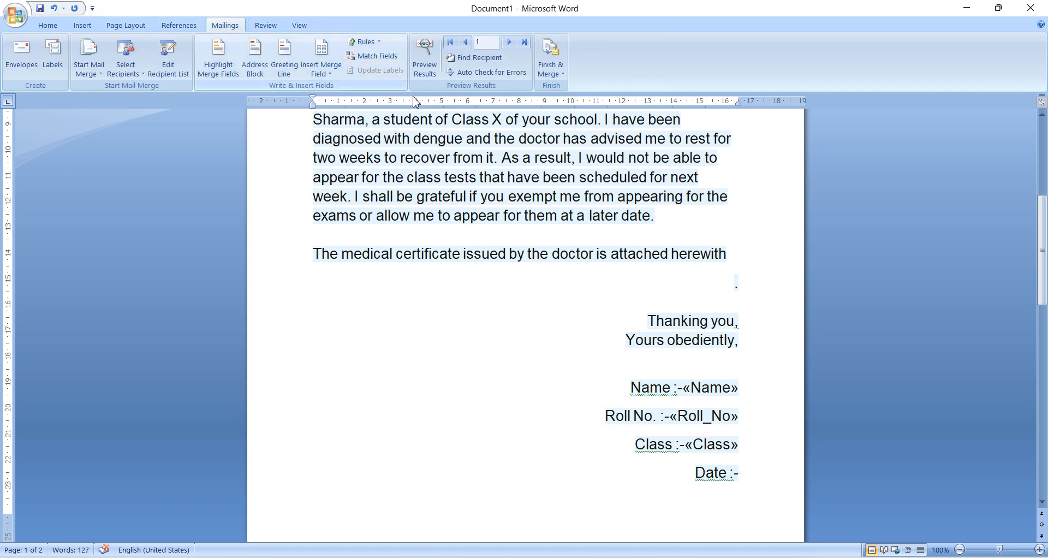
pyautogui.click(330, 74)
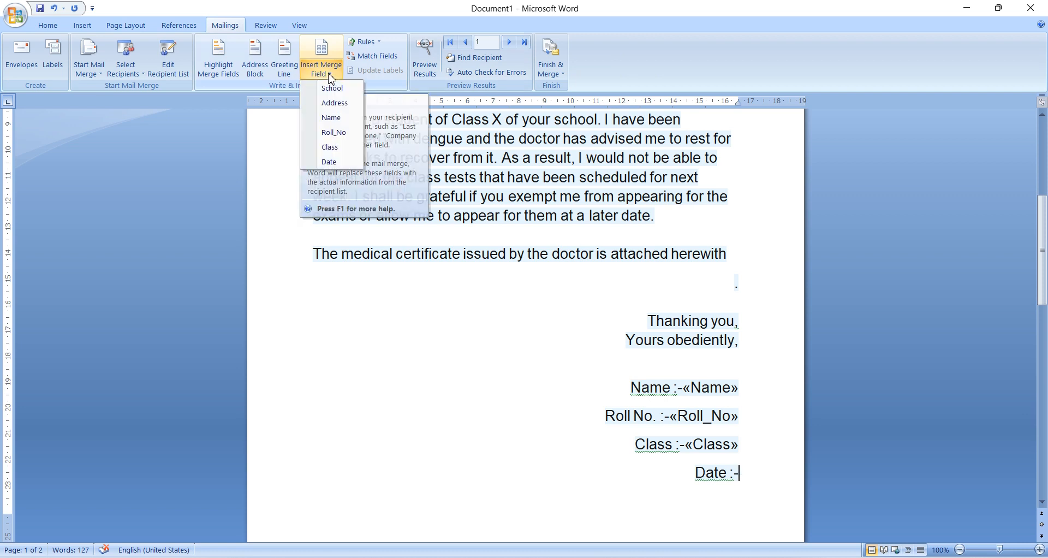
pyautogui.click(354, 163)
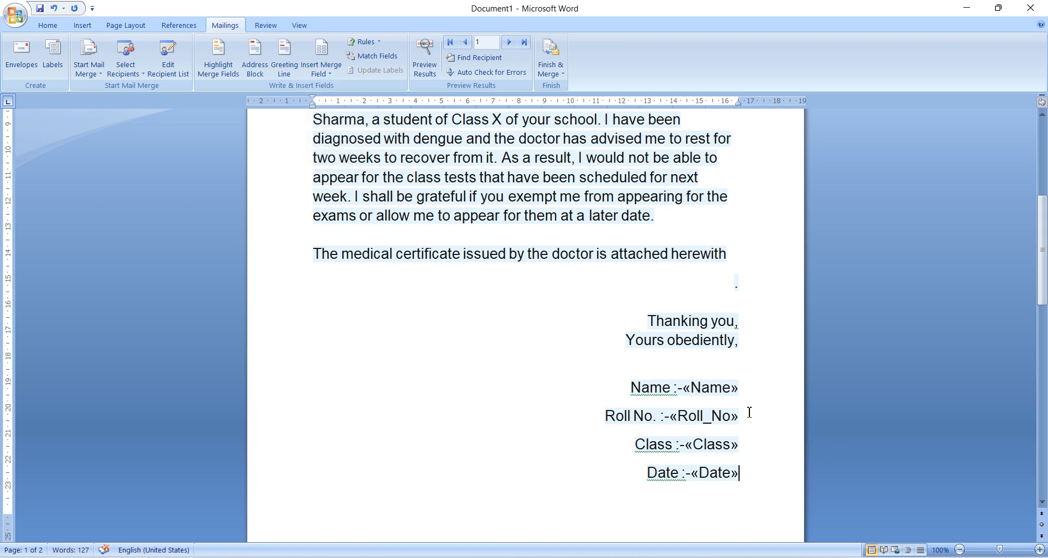
# - Remove the empty second page by deleting the blank paragraph after the Date line
pyautogui.scroll(1, 745, 403)
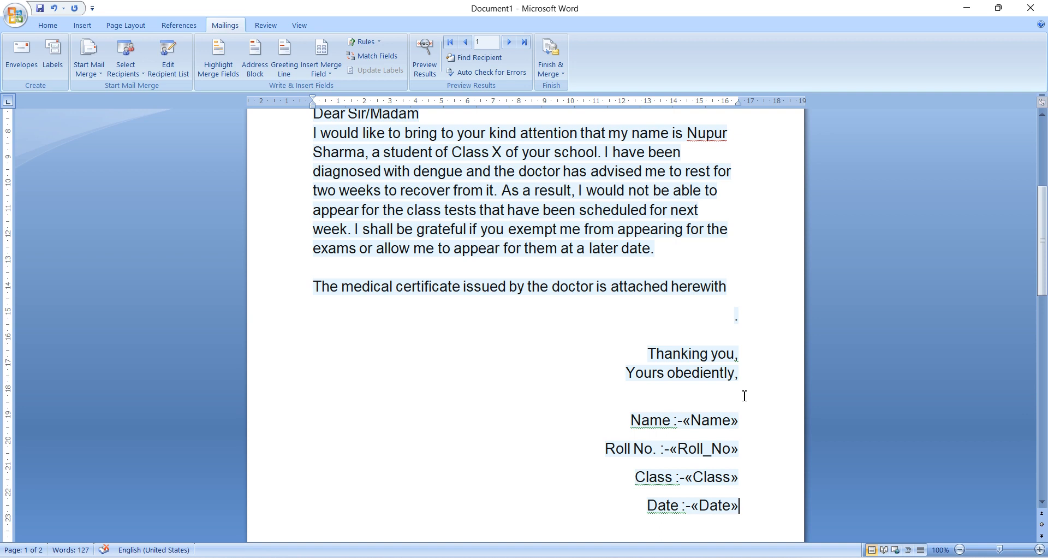
pyautogui.scroll(8, 745, 396)
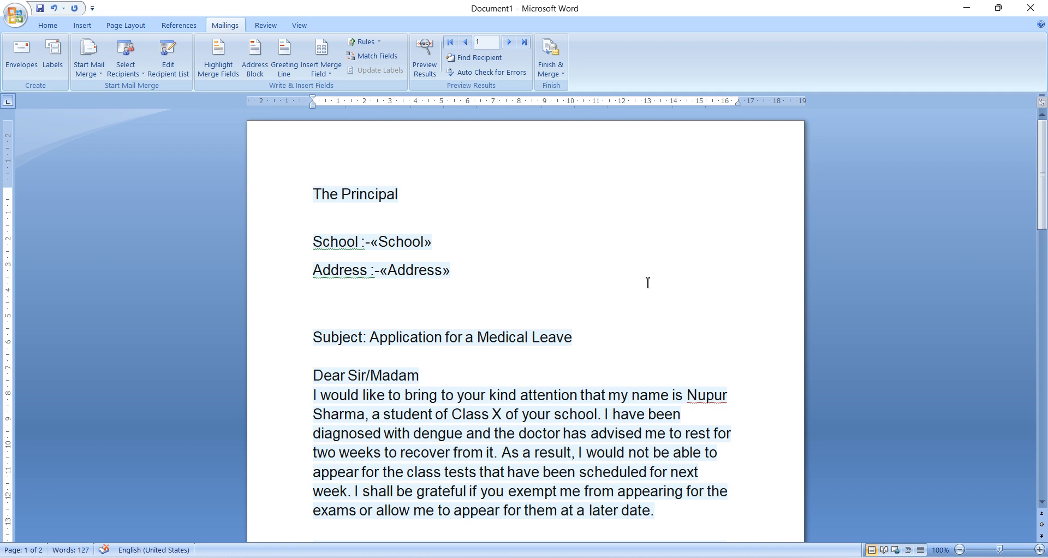
pyautogui.scroll(-8, 648, 283)
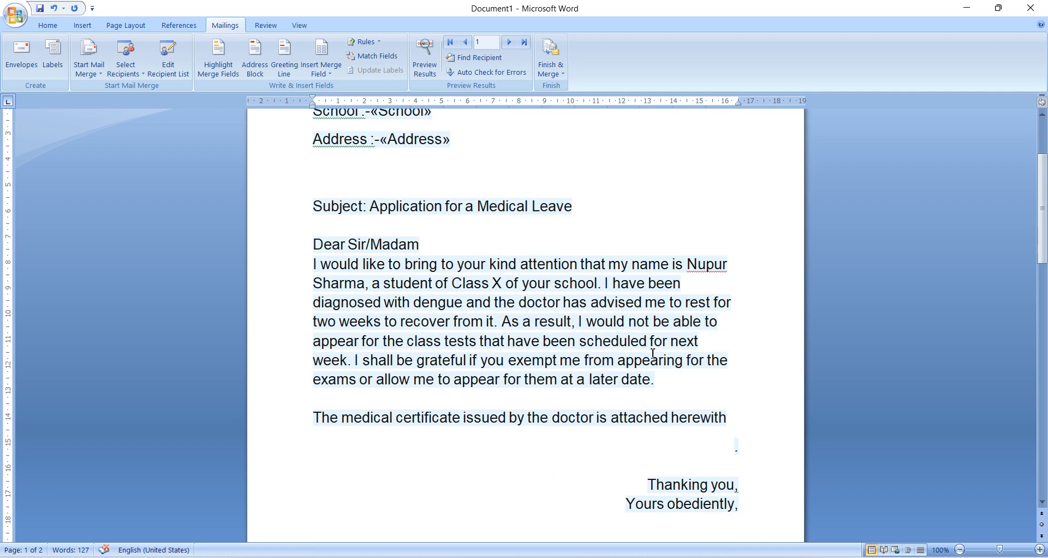
pyautogui.scroll(-4, 428, 353)
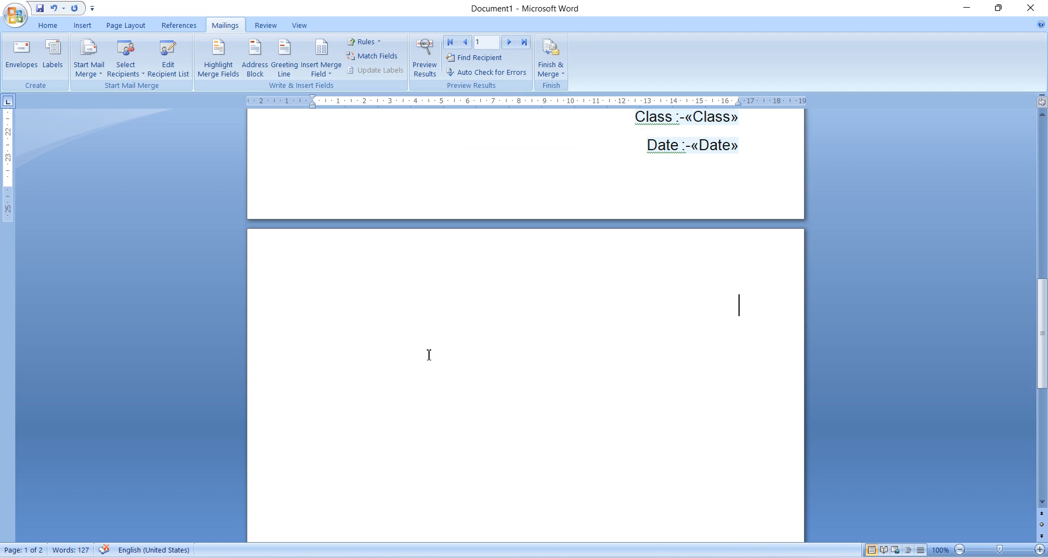
pyautogui.click(428, 354)
pyautogui.press('BackSpace')
pyautogui.scroll(5, 429, 356)
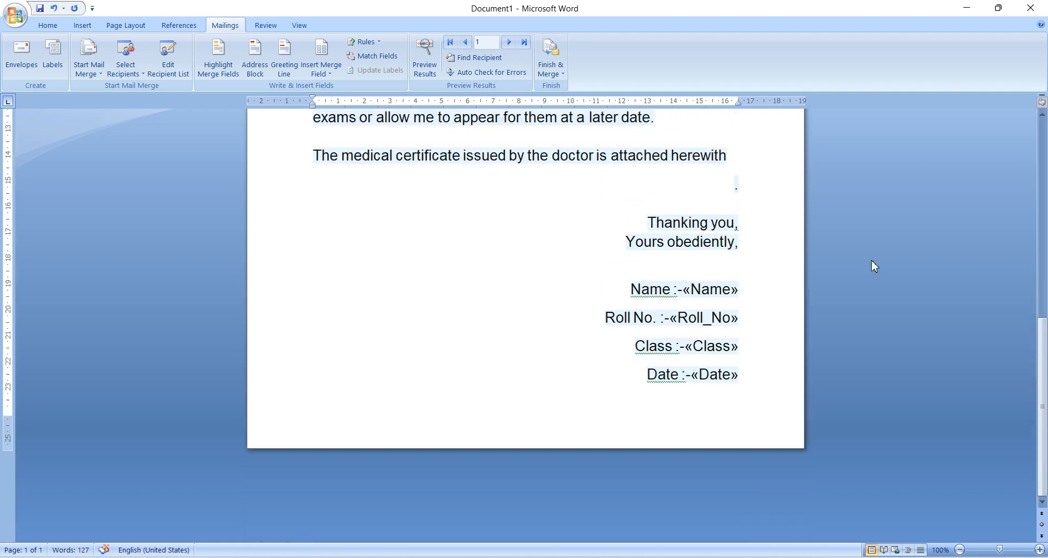
pyautogui.scroll(9, 750, 375)
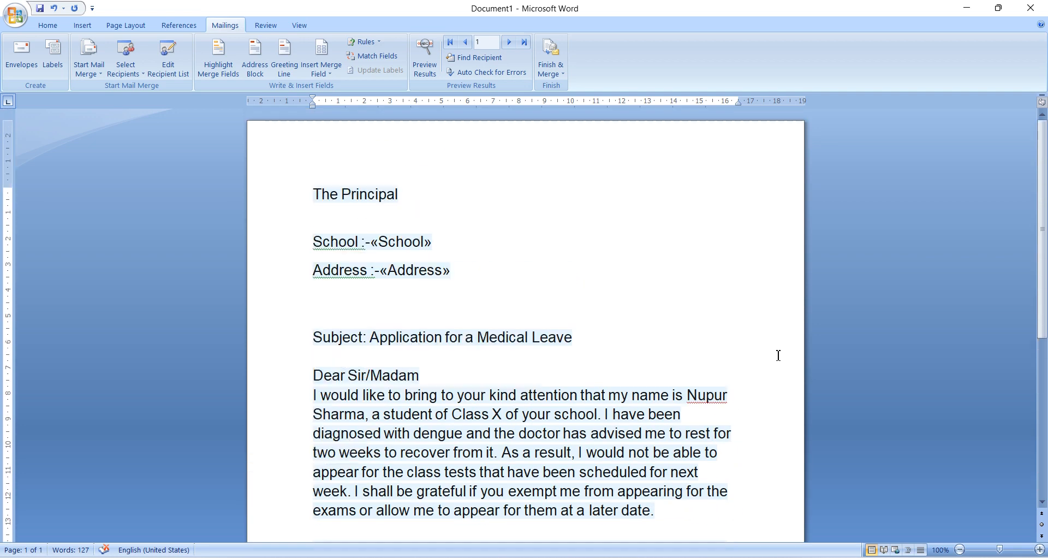
# - Run the mail merge error check with the option to complete the merge, pausing to report each error as it occurs
pyautogui.click(452, 189)
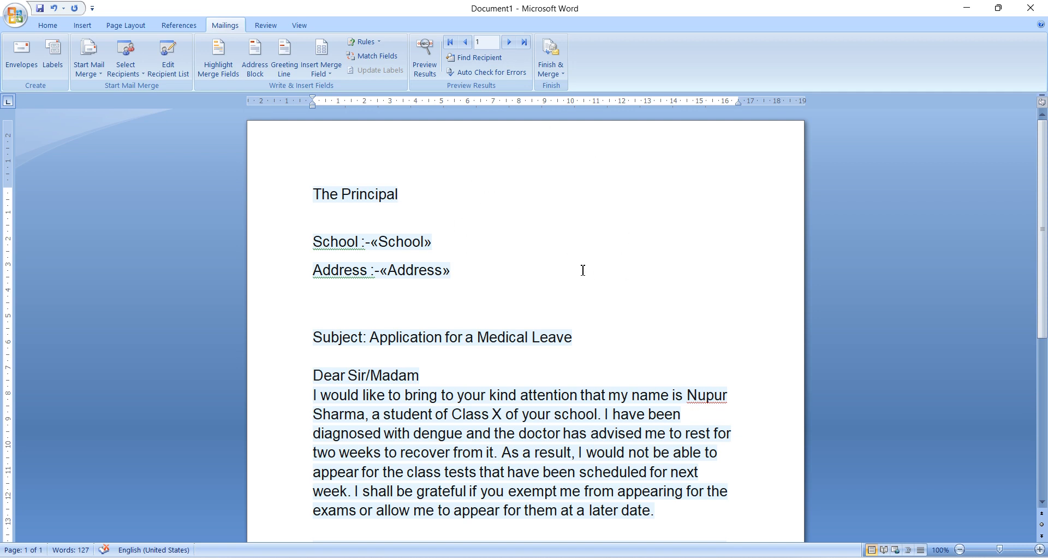
pyautogui.click(513, 79)
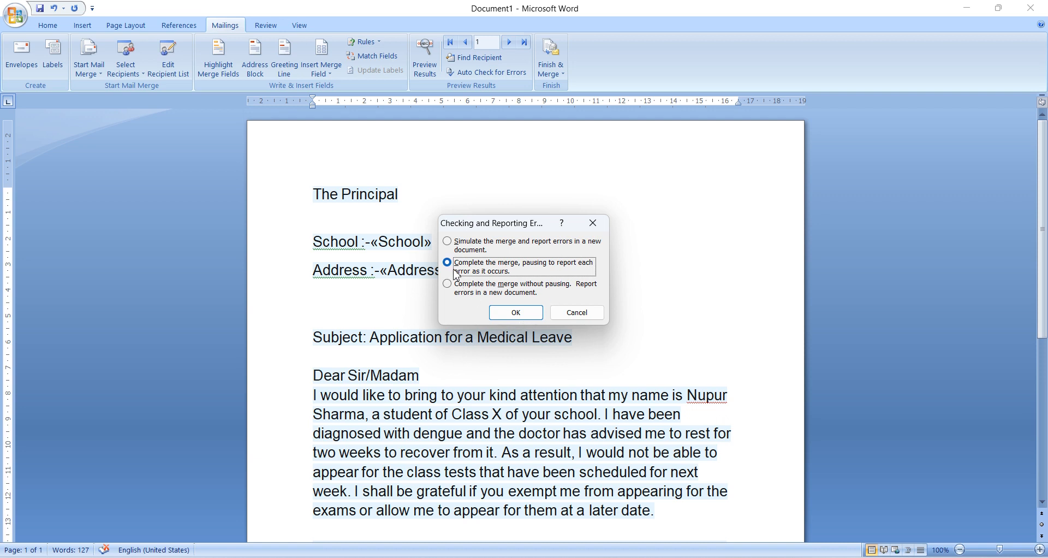
pyautogui.click(517, 313)
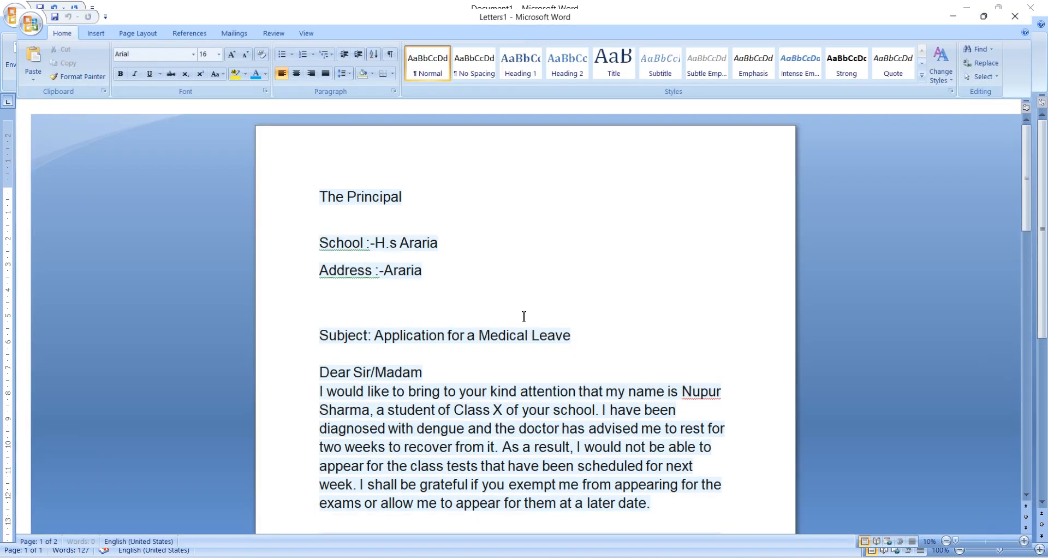
# - Read through the first merged letter, checking its school, address, name, roll number, class and date fields
pyautogui.doubleClick(579, 292)
pyautogui.click(593, 285)
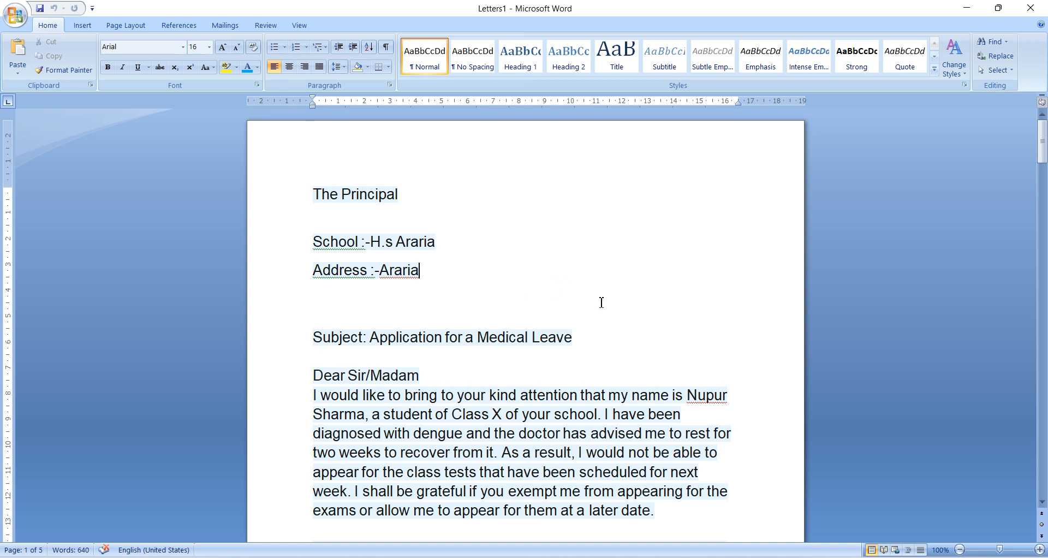
pyautogui.scroll(-7, 671, 348)
pyautogui.scroll(-3, 674, 349)
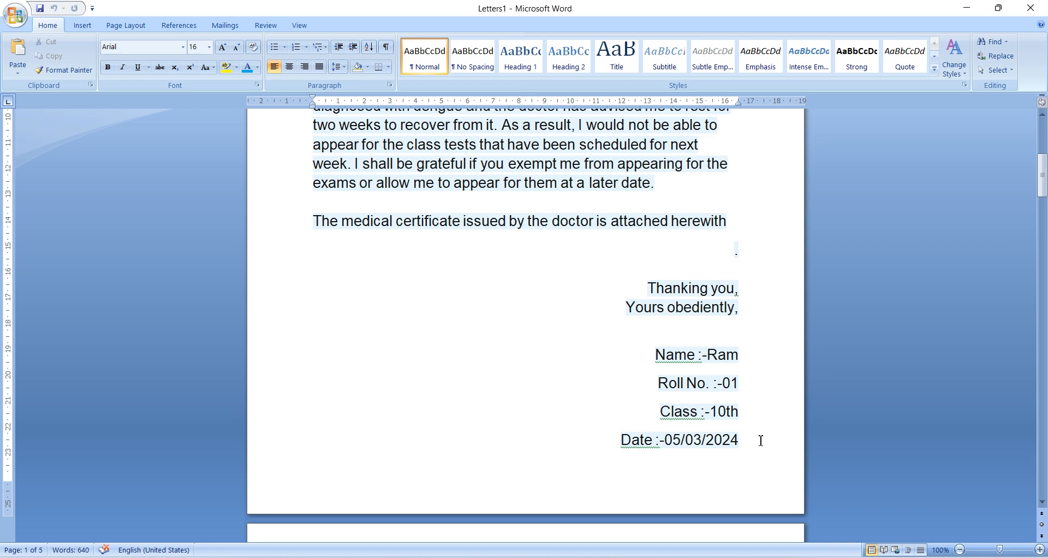
pyautogui.scroll(3, 760, 437)
pyautogui.scroll(2, 432, 314)
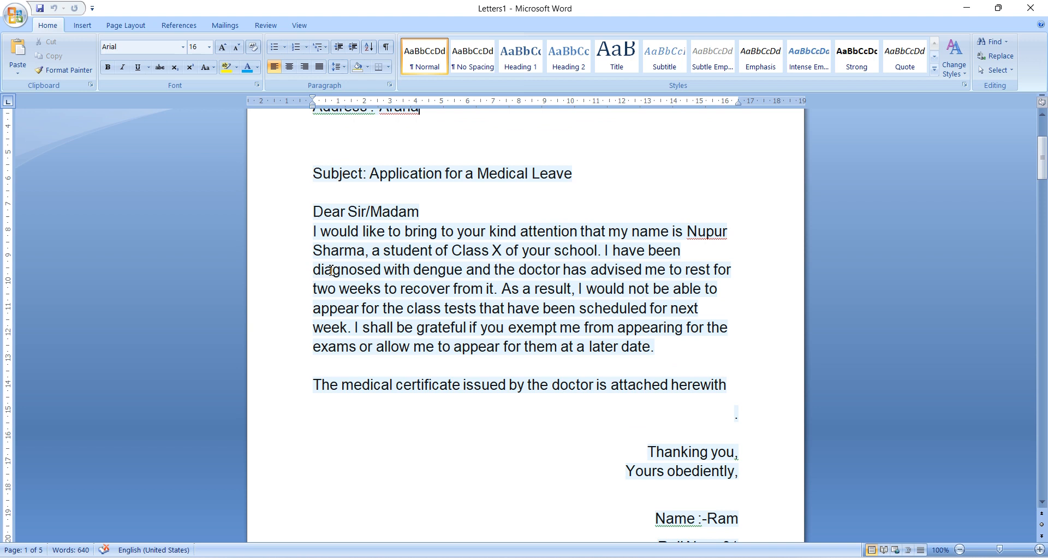
pyautogui.scroll(4, 434, 306)
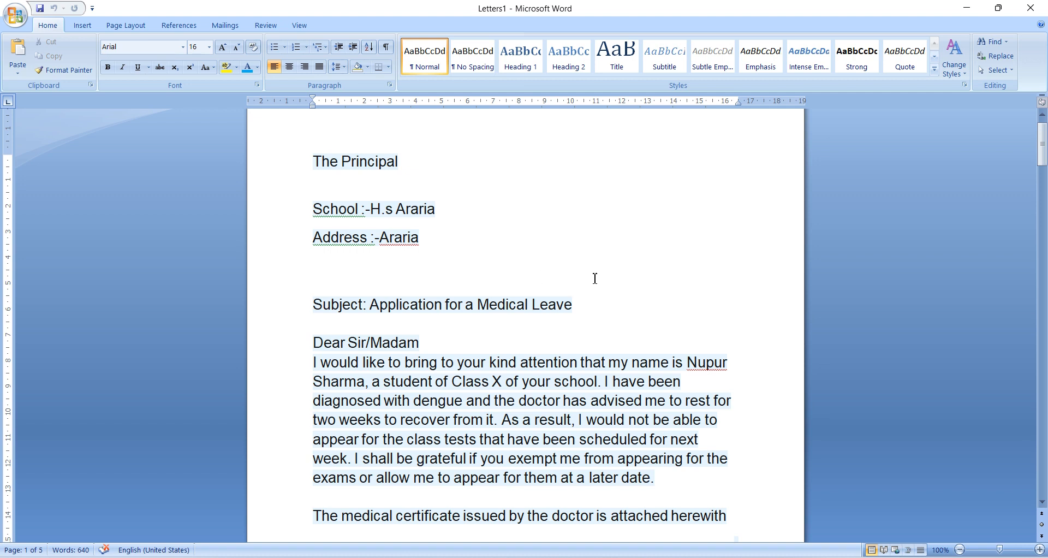
pyautogui.scroll(-1, 641, 304)
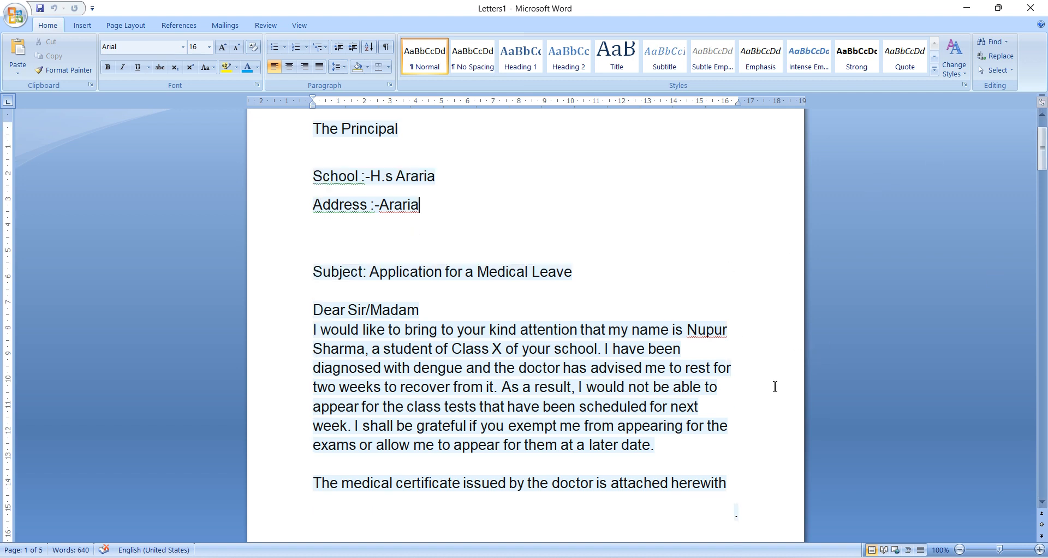
pyautogui.scroll(-6, 747, 386)
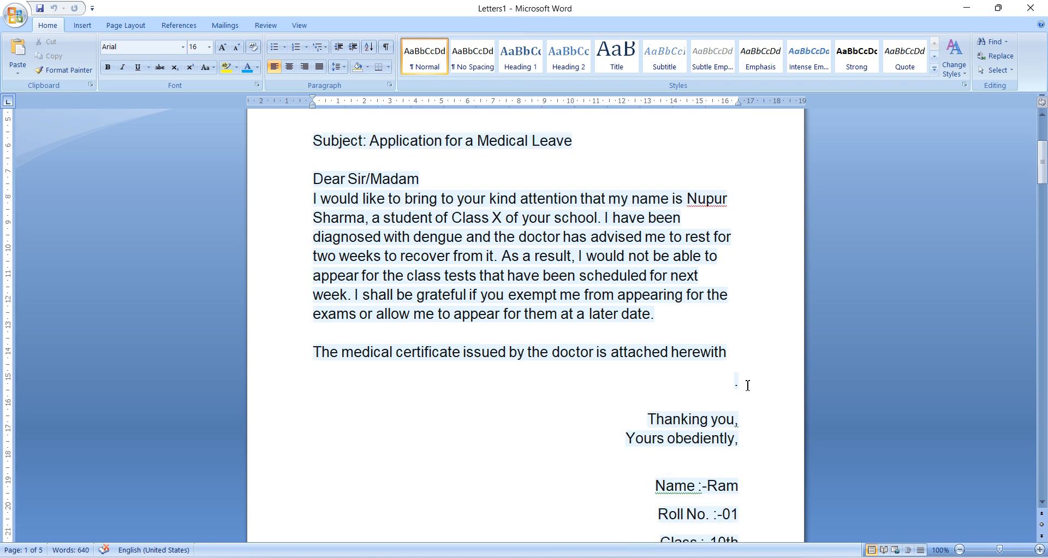
# - Check the school, address and closing student details in the second and third merged letters
pyautogui.scroll(-12, 747, 386)
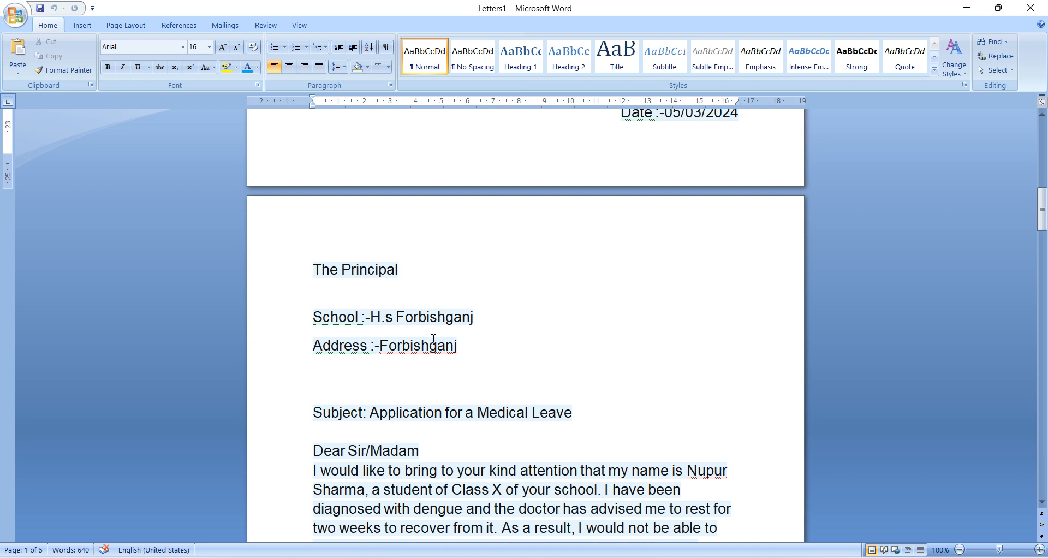
pyautogui.scroll(-1, 536, 293)
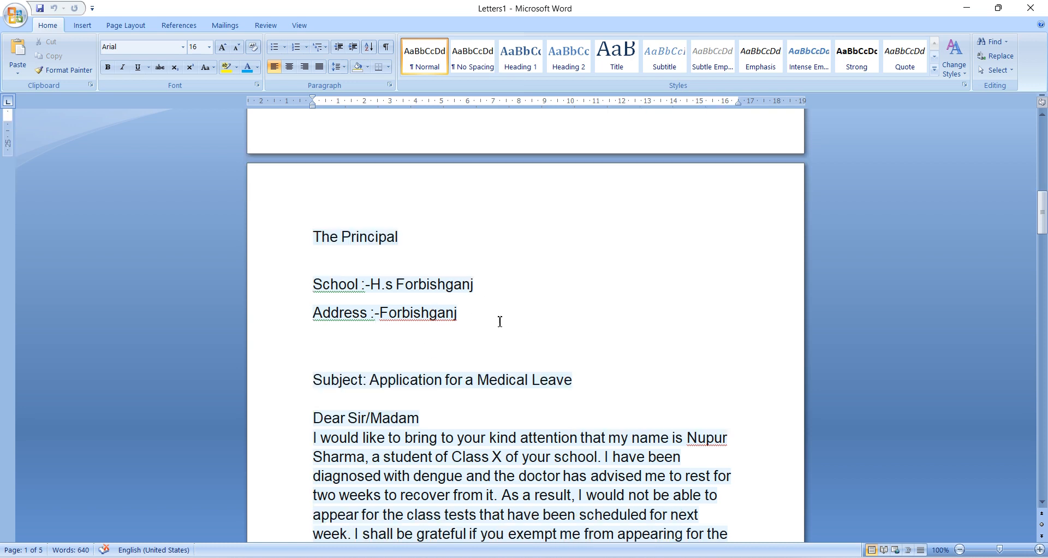
pyautogui.scroll(-1, 523, 318)
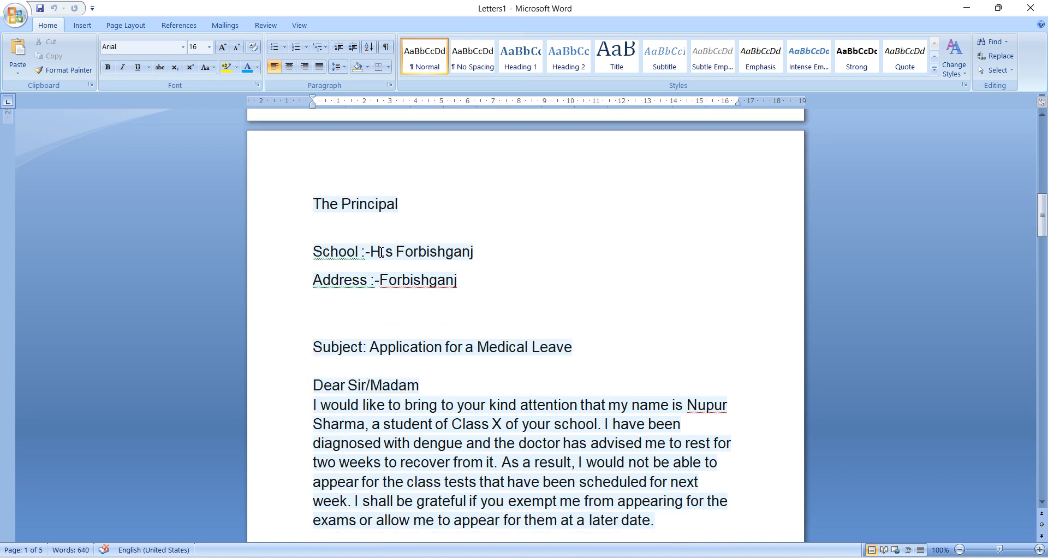
pyautogui.scroll(-6, 707, 455)
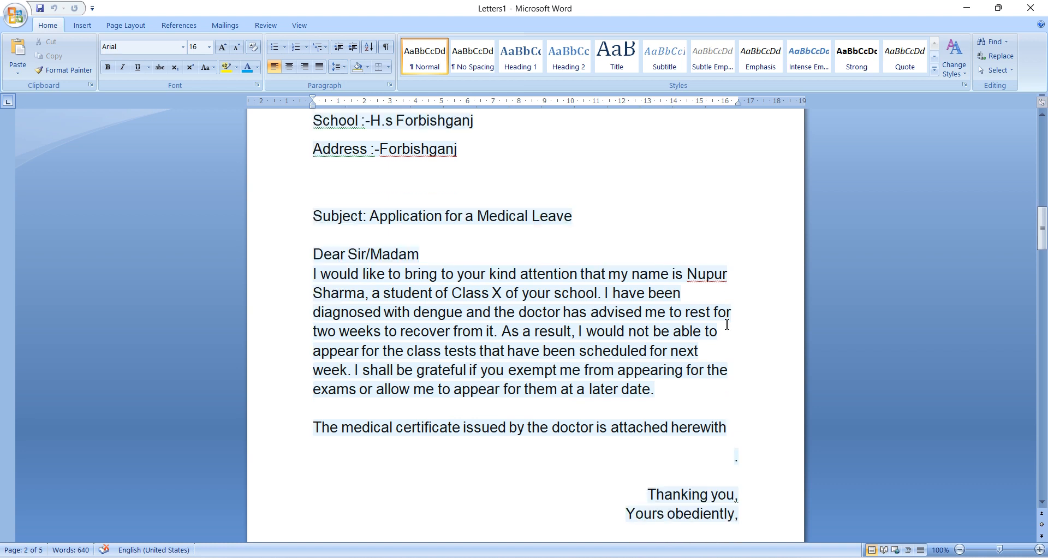
pyautogui.scroll(-5, 749, 366)
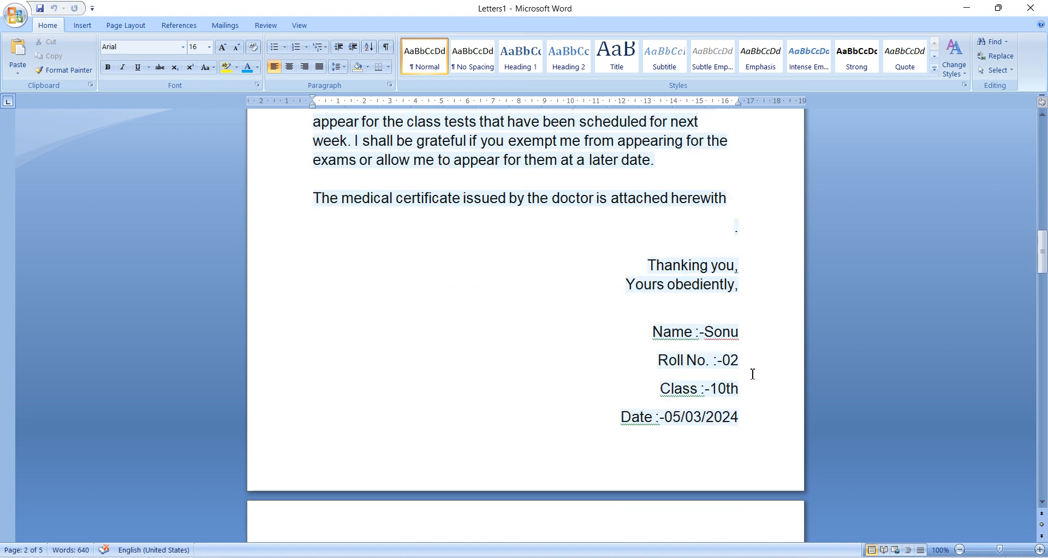
pyautogui.scroll(-9, 731, 344)
pyautogui.scroll(-12, 729, 344)
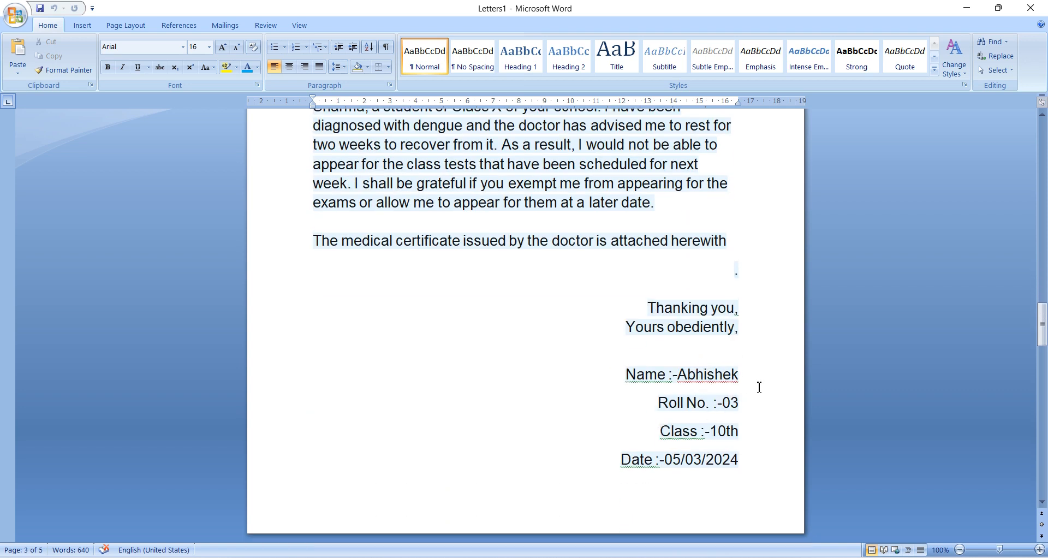
# - Return to the first letter and compare the merged school and student details across the first three letters
pyautogui.scroll(20, 759, 387)
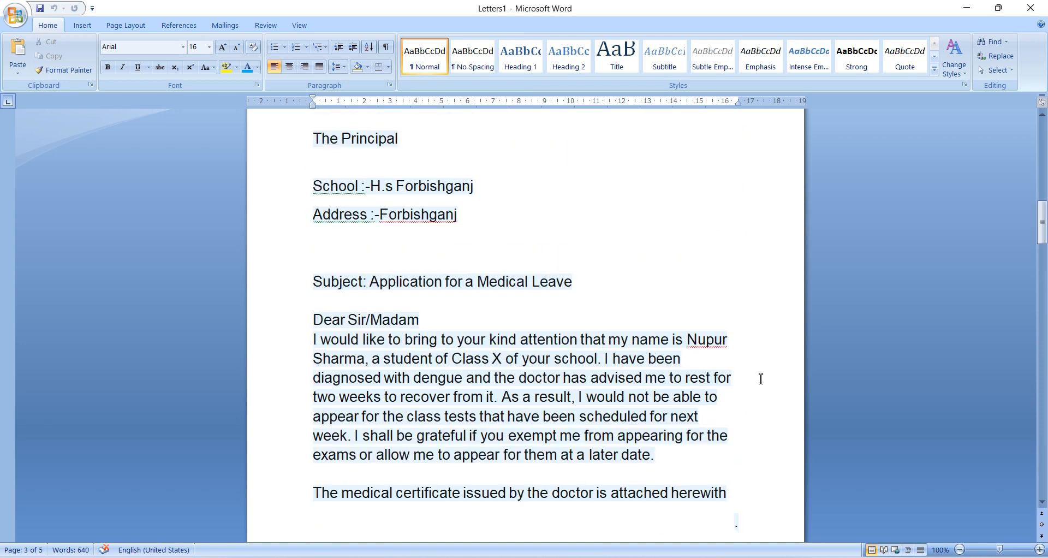
pyautogui.scroll(12, 762, 379)
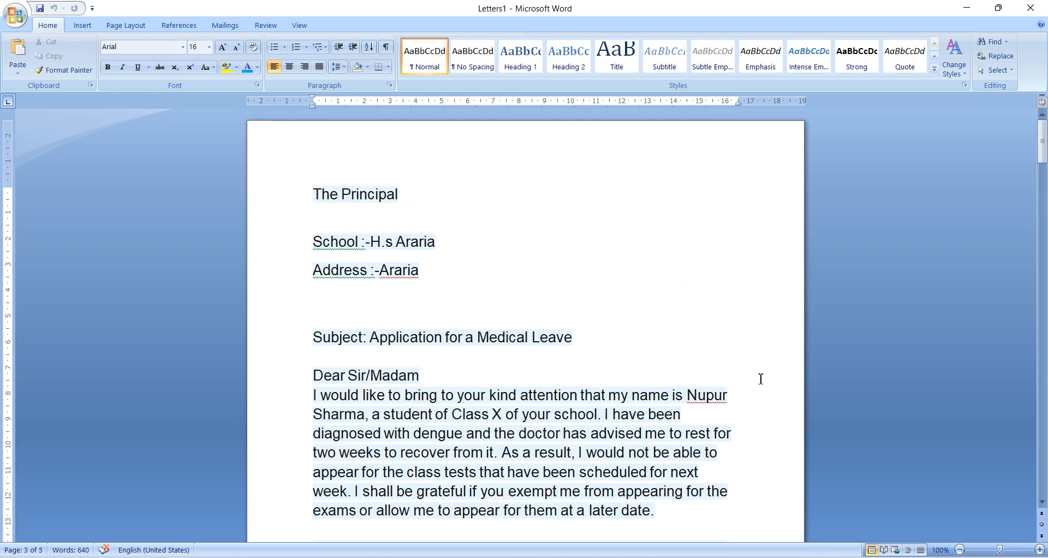
pyautogui.scroll(-9, 731, 295)
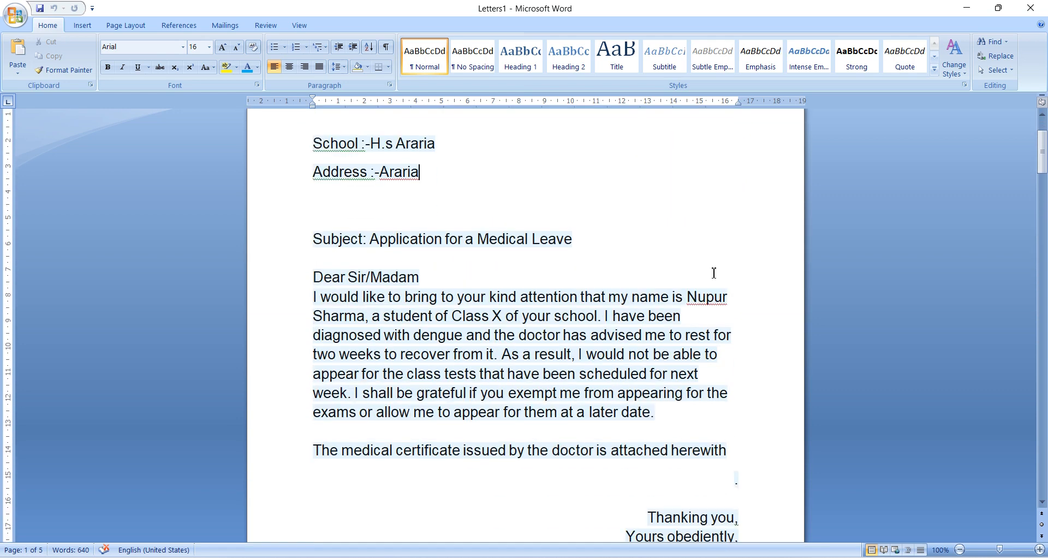
pyautogui.scroll(-11, 734, 305)
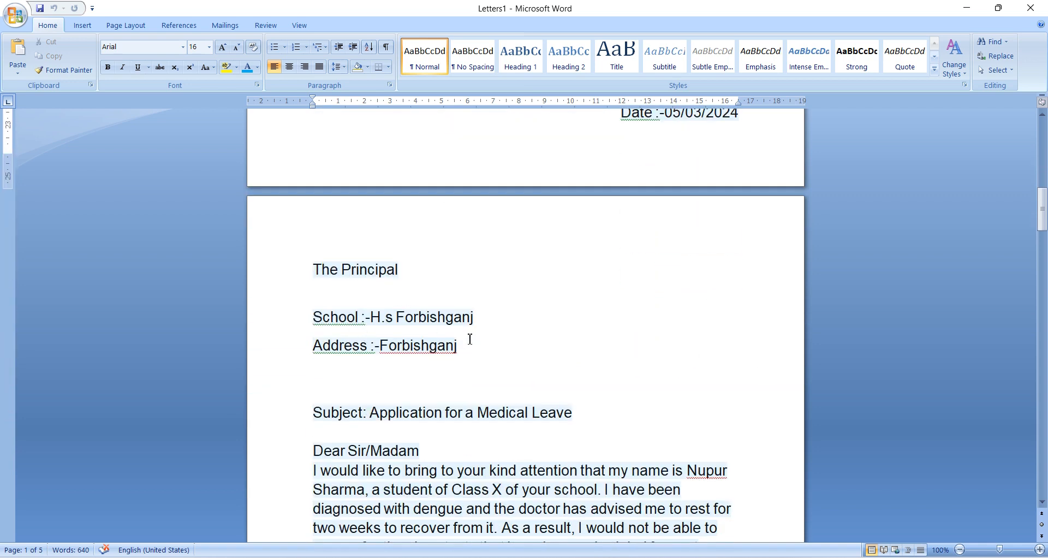
pyautogui.scroll(-10, 497, 322)
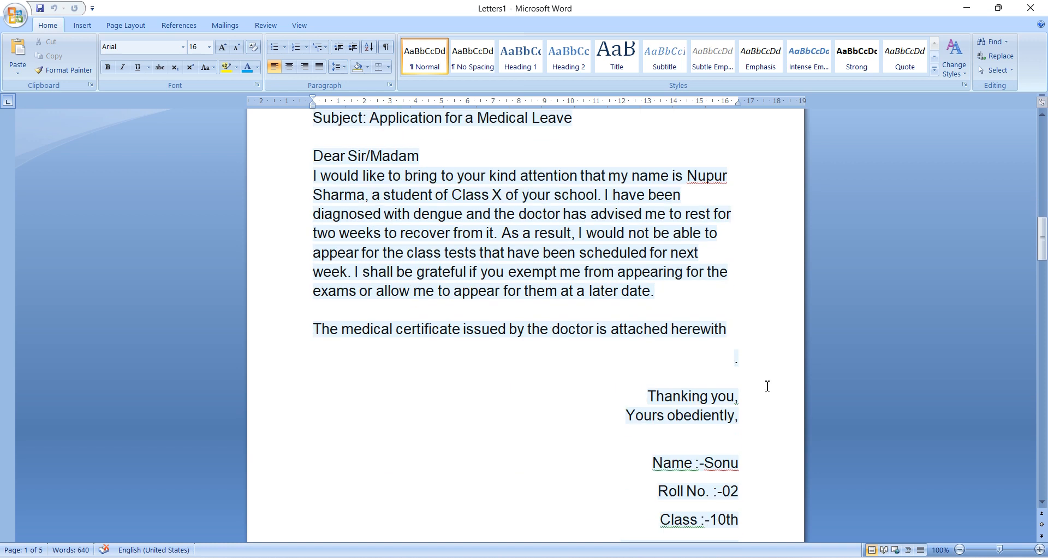
pyautogui.scroll(-13, 758, 449)
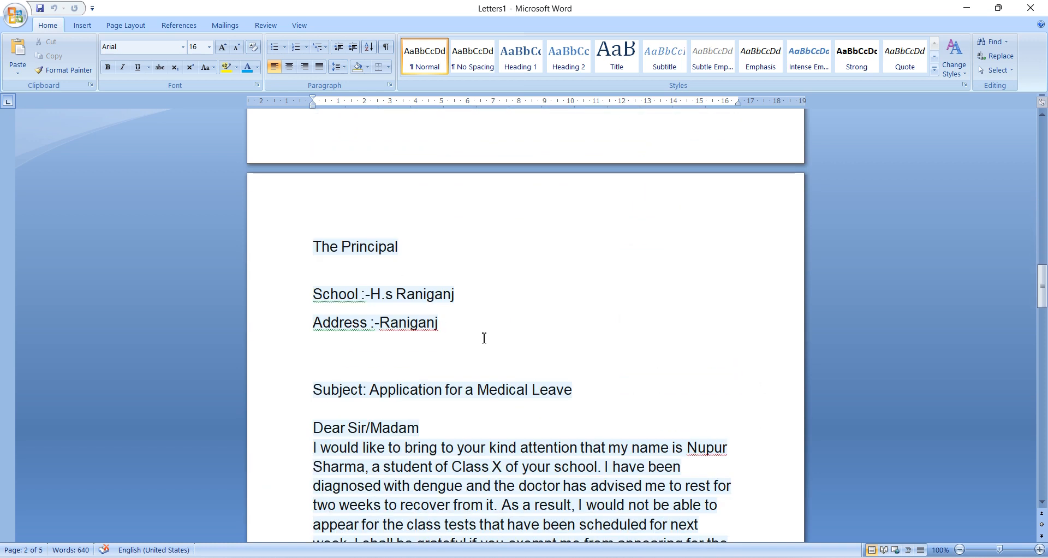
pyautogui.scroll(-2, 647, 337)
pyautogui.scroll(-11, 650, 339)
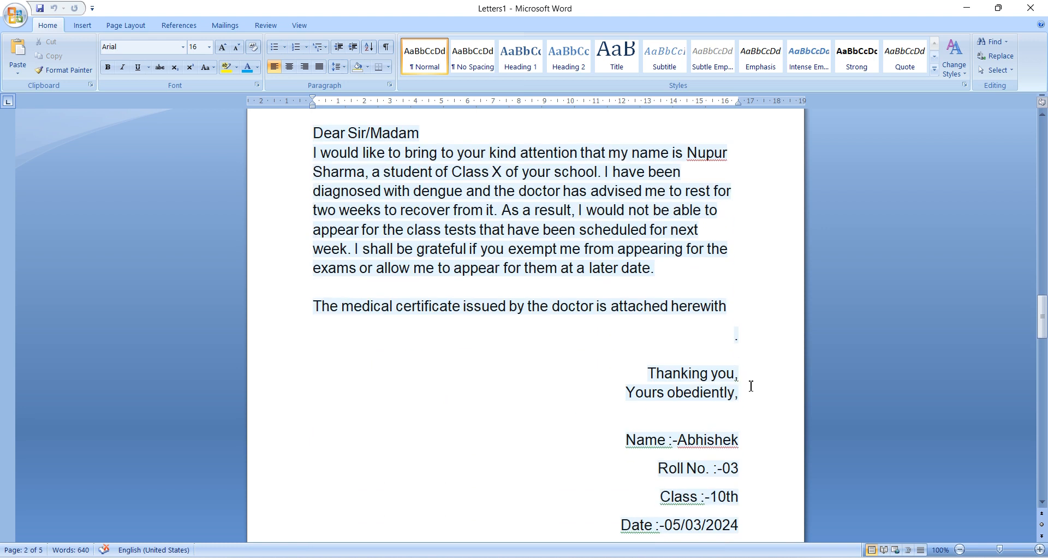
# - Check the school, address, name, roll number, class and date in the fourth and fifth merged letters
pyautogui.scroll(-8, 761, 410)
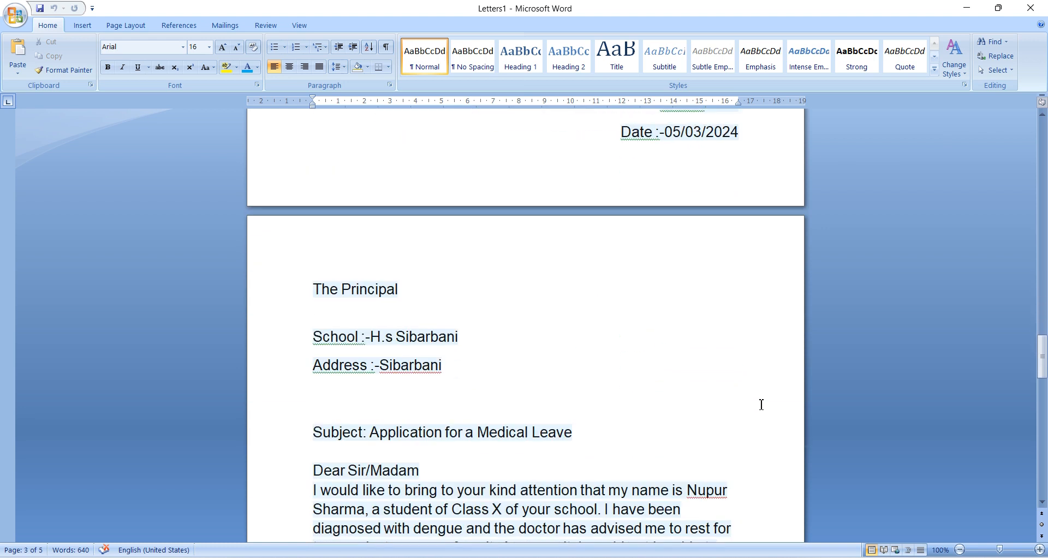
pyautogui.scroll(-1, 662, 388)
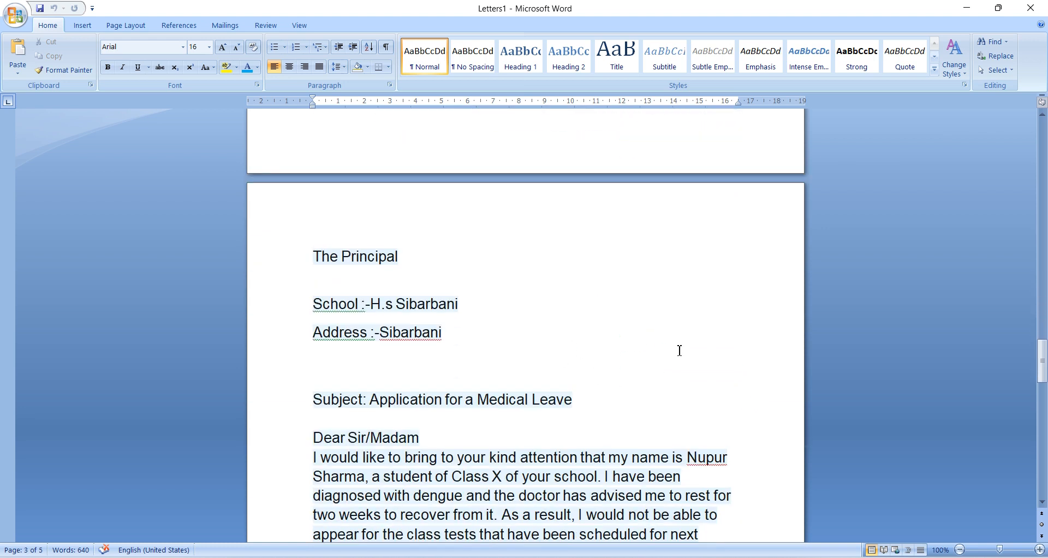
pyautogui.scroll(-12, 680, 350)
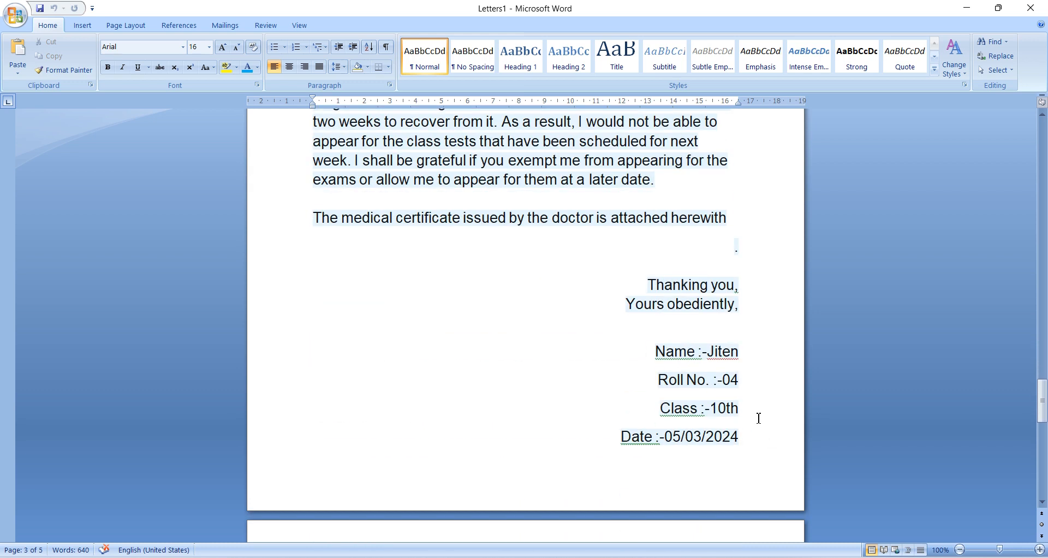
pyautogui.scroll(-1, 746, 362)
pyautogui.rightClick(744, 362)
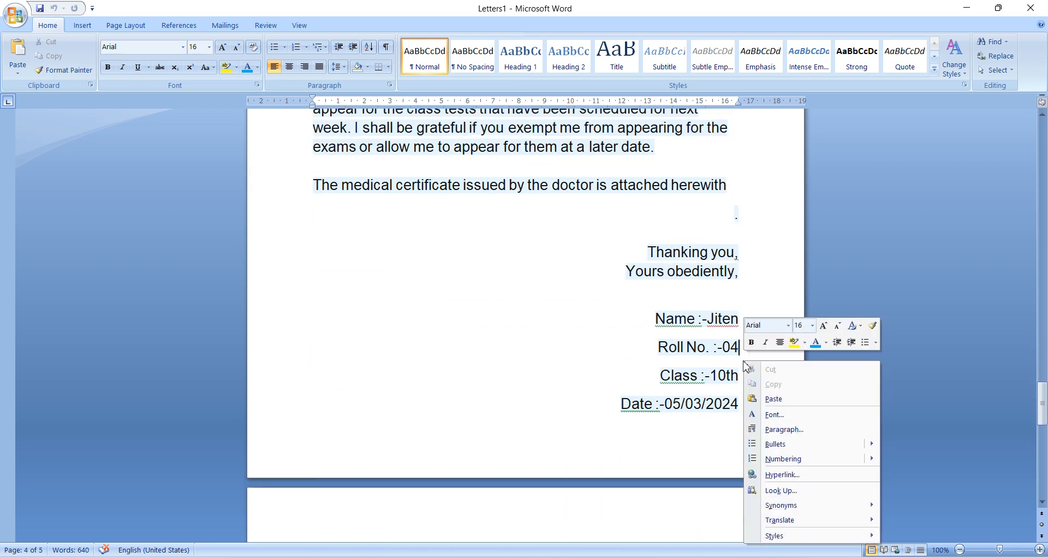
pyautogui.click(676, 440)
pyautogui.scroll(-2, 759, 403)
pyautogui.scroll(-6, 758, 400)
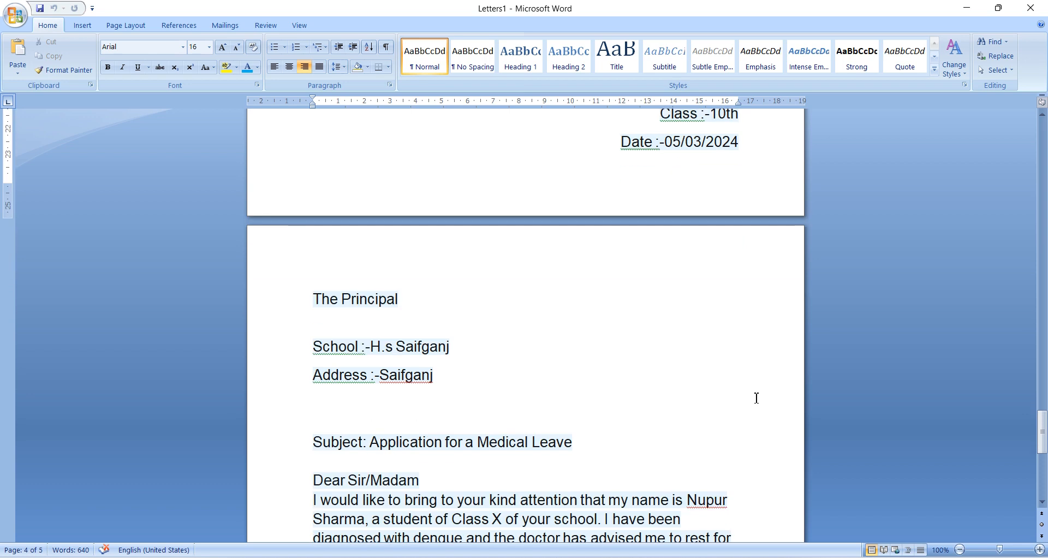
pyautogui.scroll(-3, 637, 401)
pyautogui.scroll(-9, 637, 400)
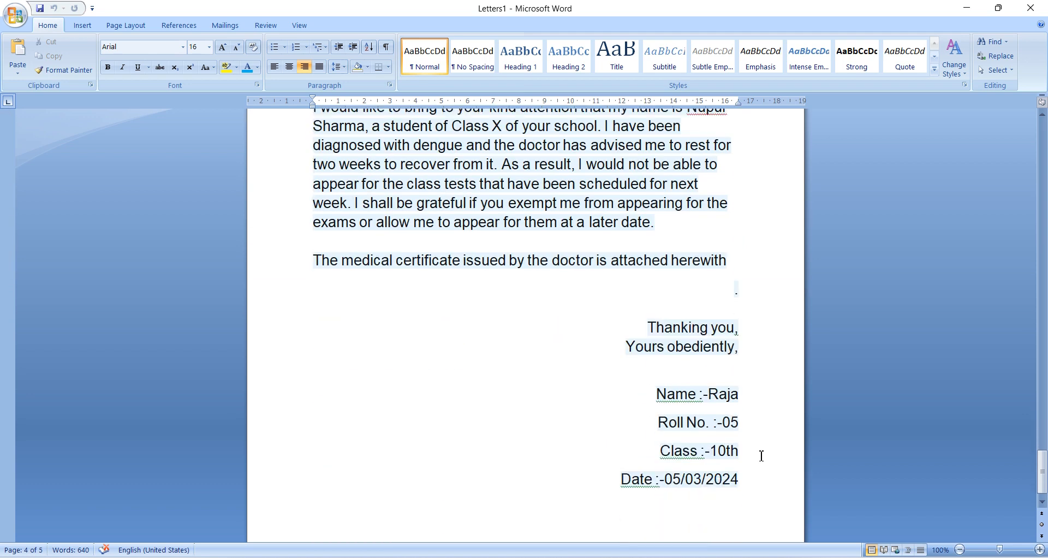
pyautogui.scroll(-1, 752, 419)
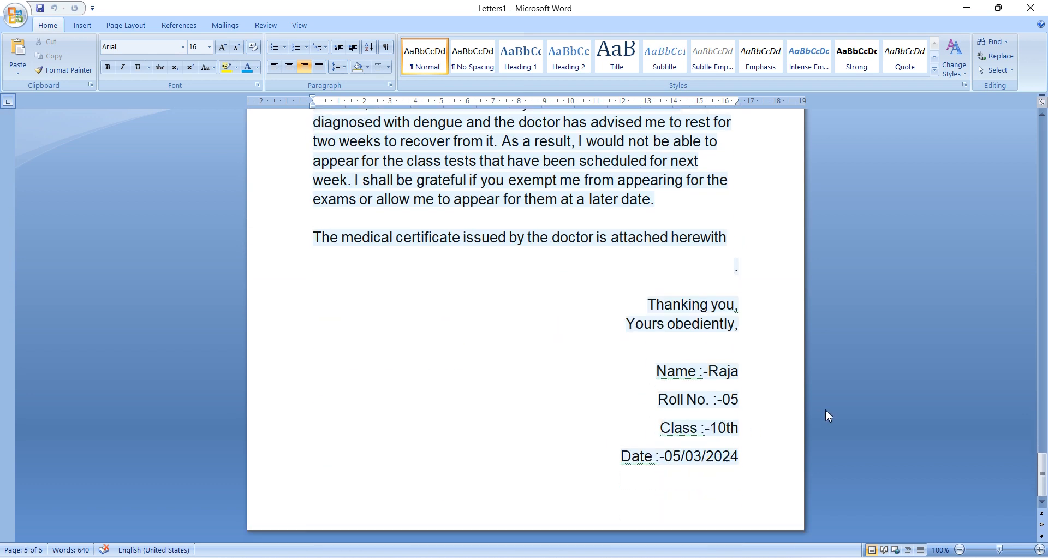
pyautogui.click(747, 376)
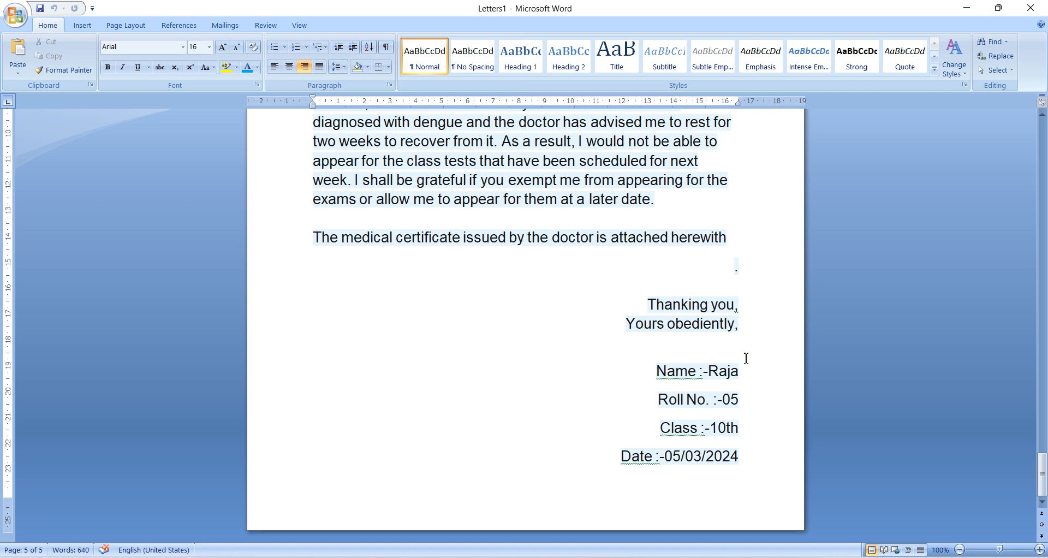
pyautogui.scroll(7, 746, 356)
pyautogui.scroll(-14, 745, 354)
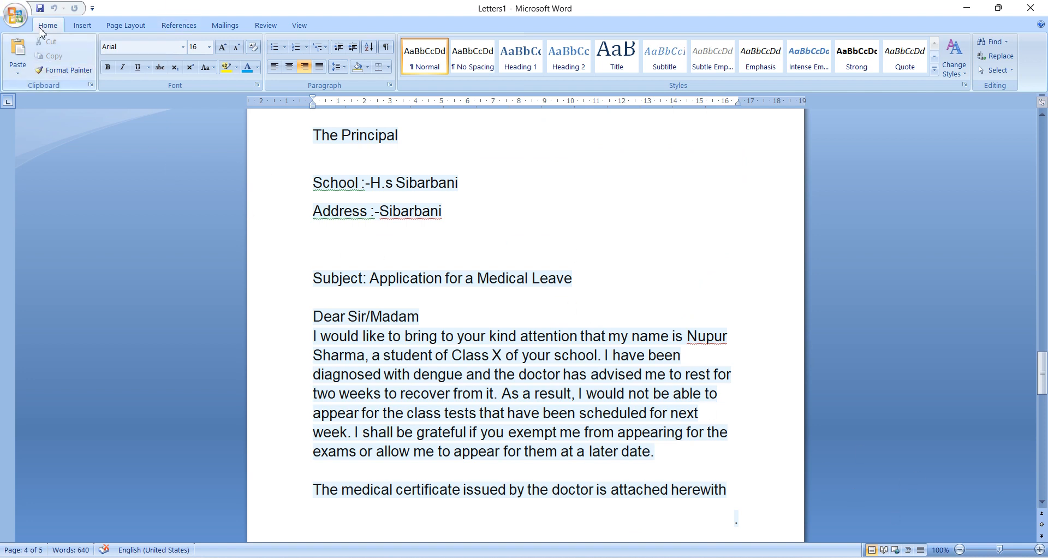
# - Look over the options for sending a copy of the merged letters document to other people
pyautogui.click(21, 18)
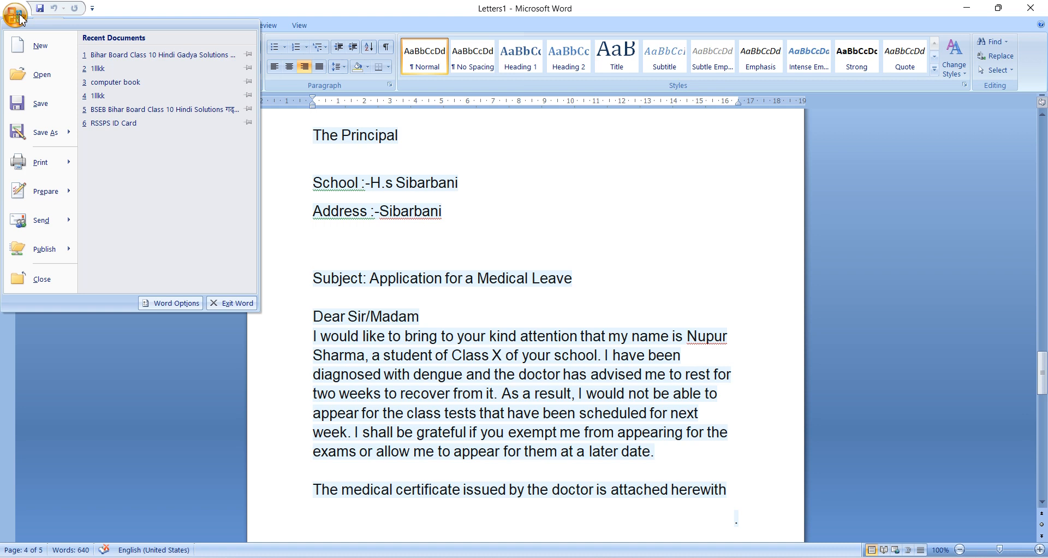
pyautogui.moveTo(51, 224)
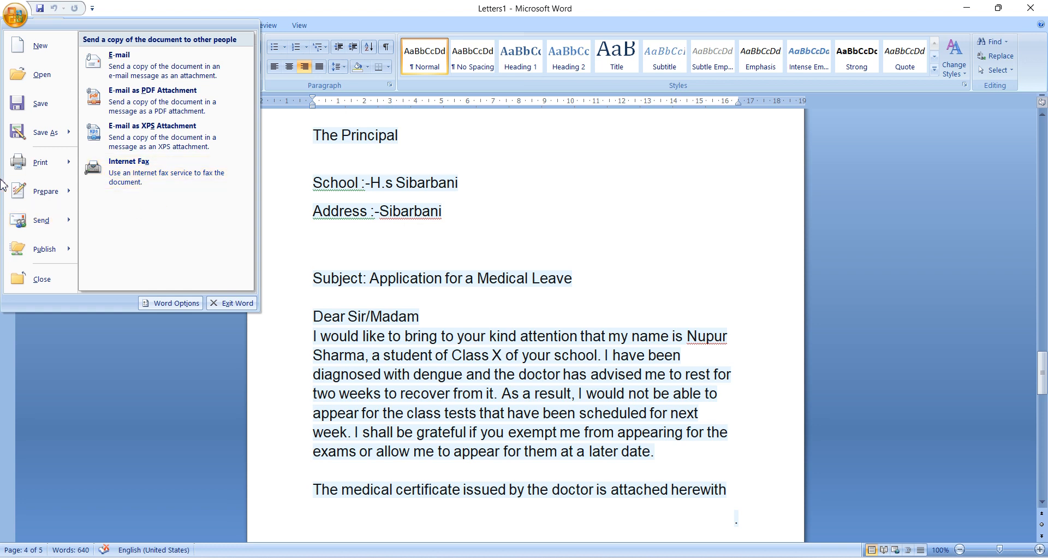
pyautogui.click(567, 236)
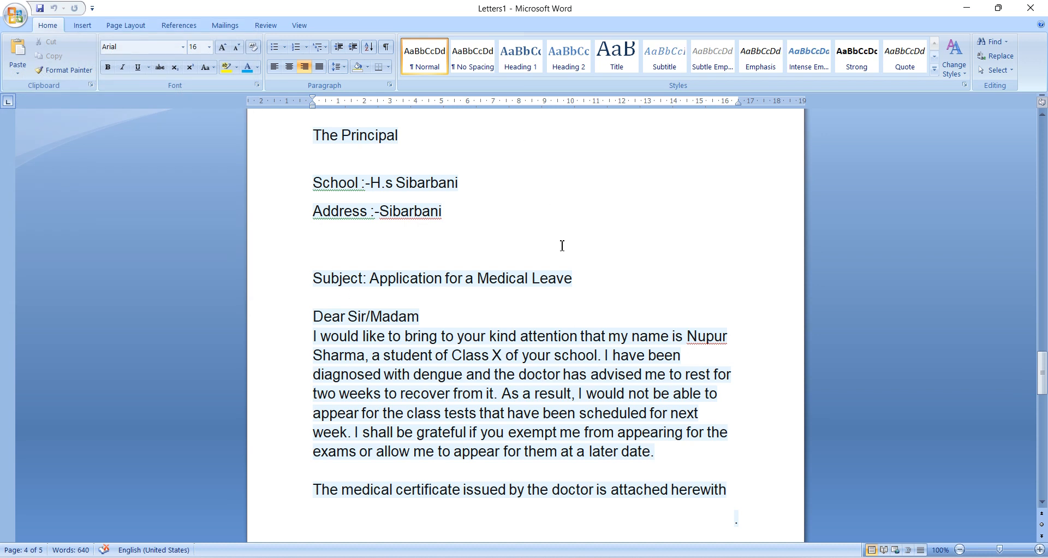